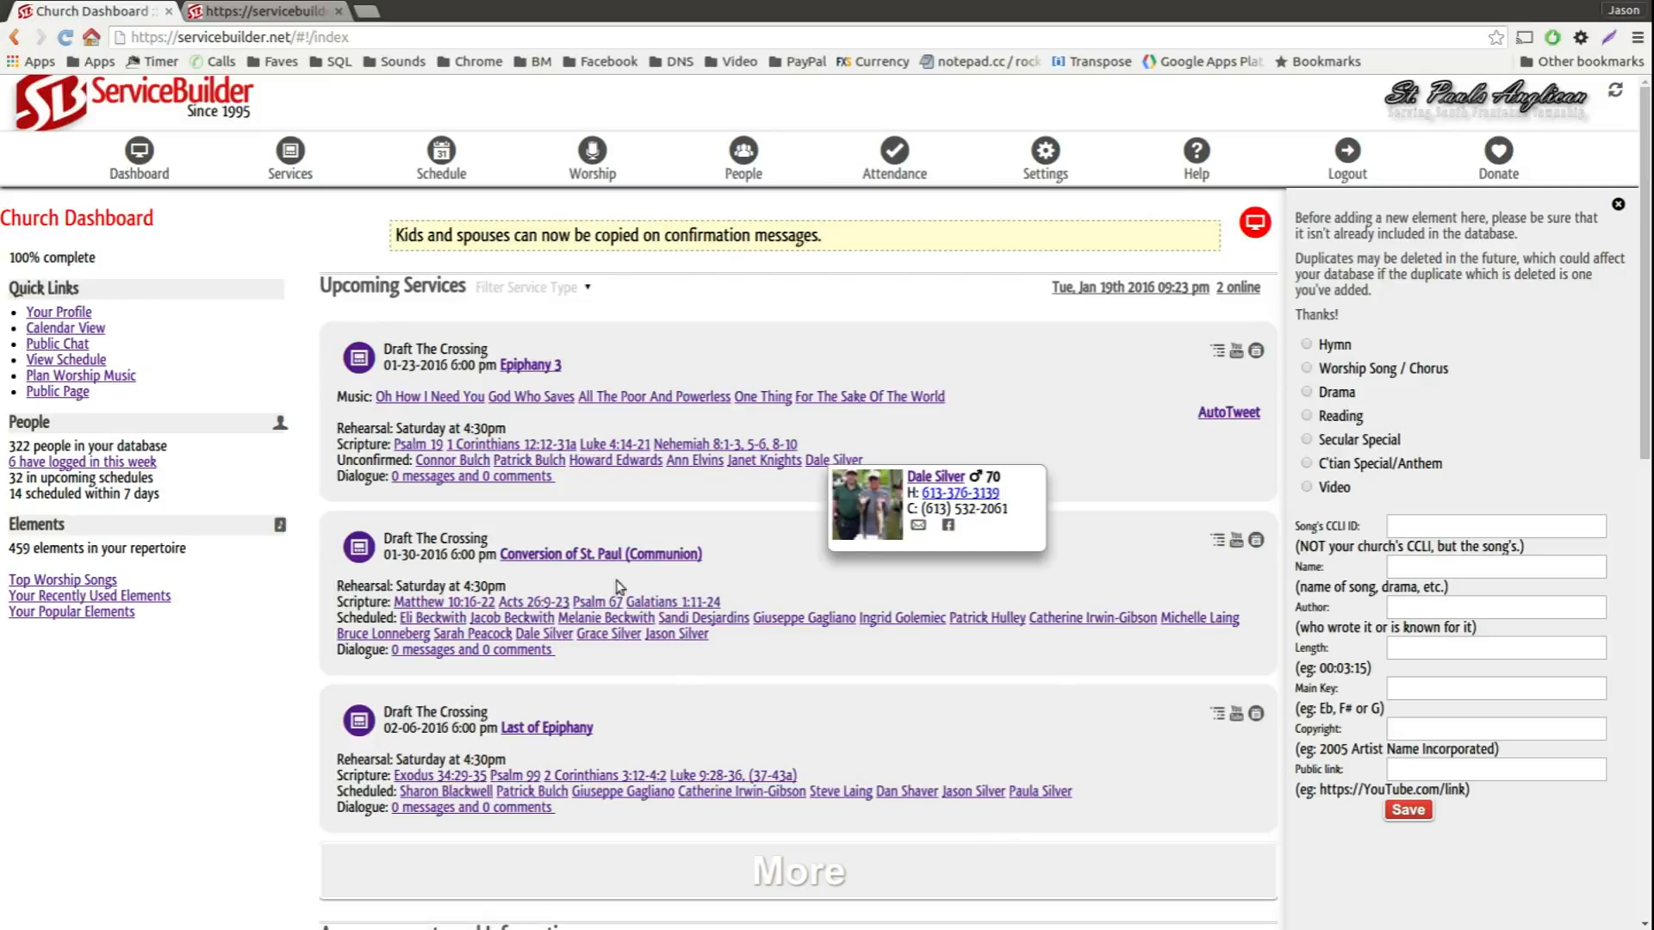
# Step: Open the church services page and select the 07-23-2016 6:00 pm service
pyautogui.moveTo(297, 160)
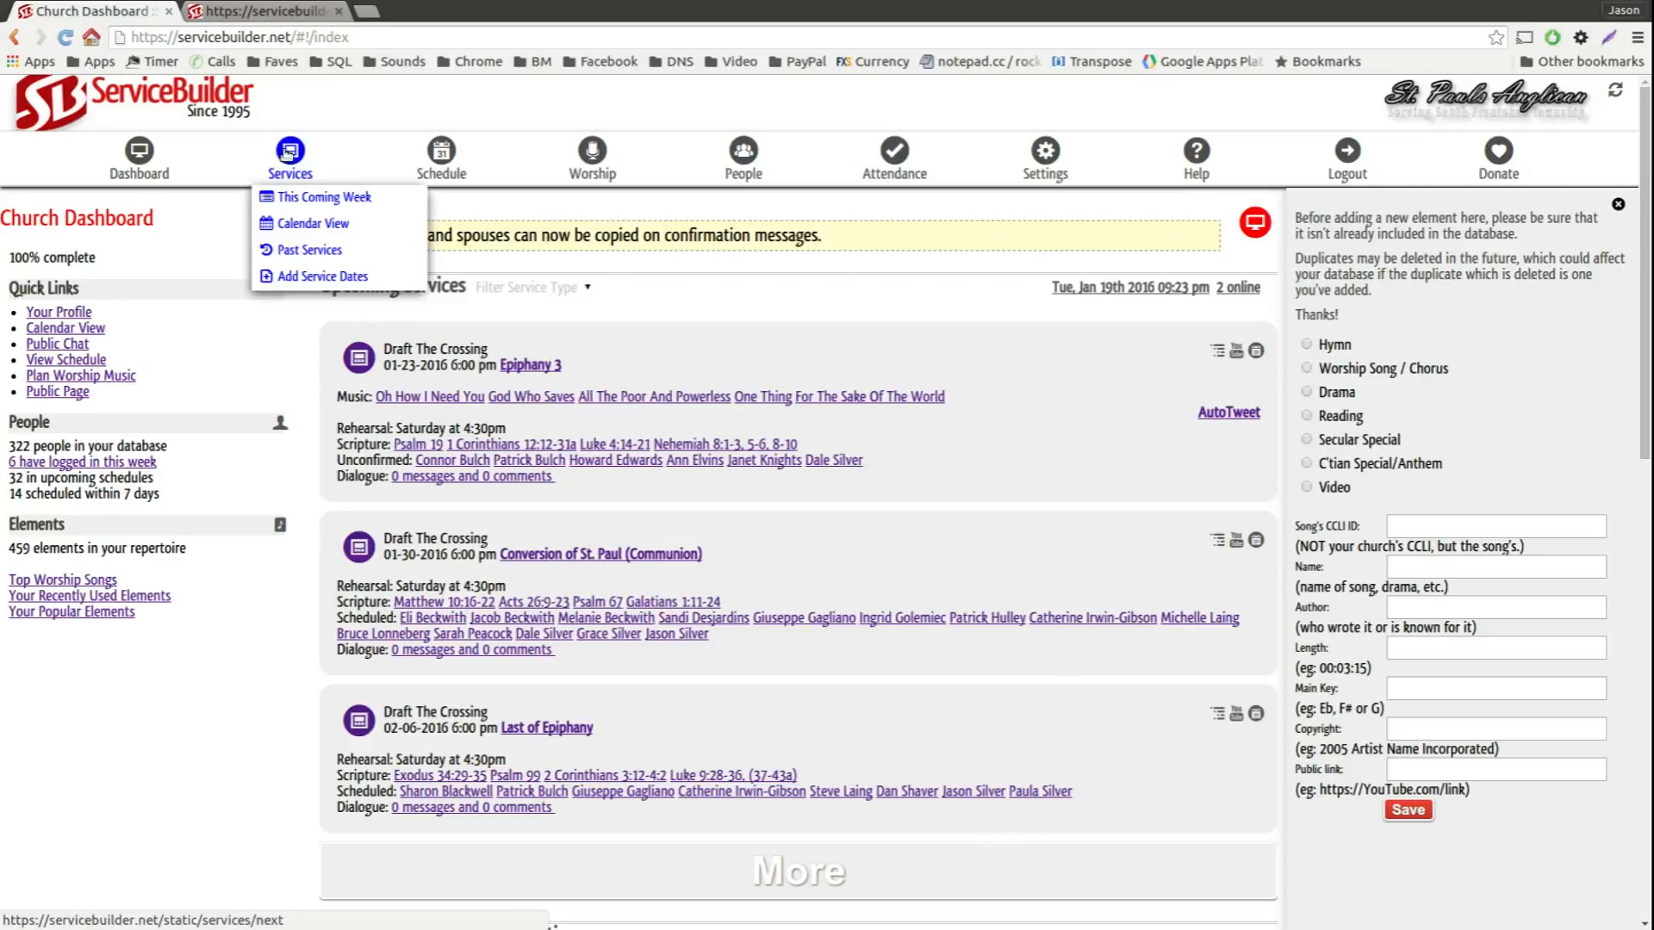
pyautogui.click(291, 160)
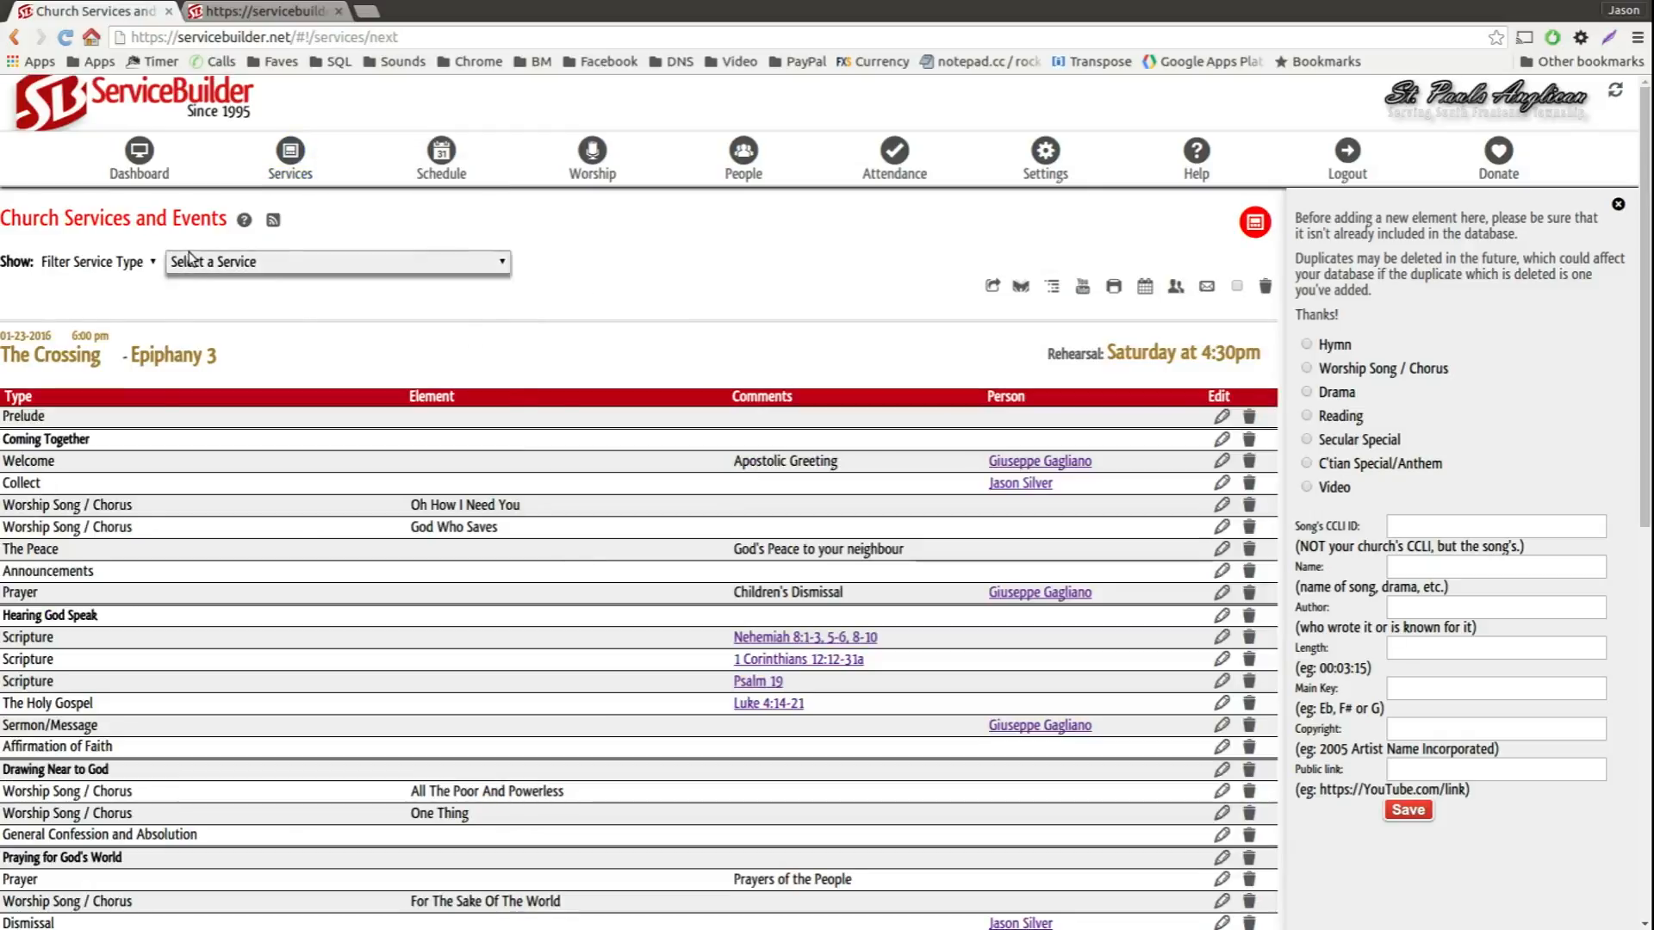
pyautogui.click(196, 262)
pyautogui.scroll(-5, 267, 465)
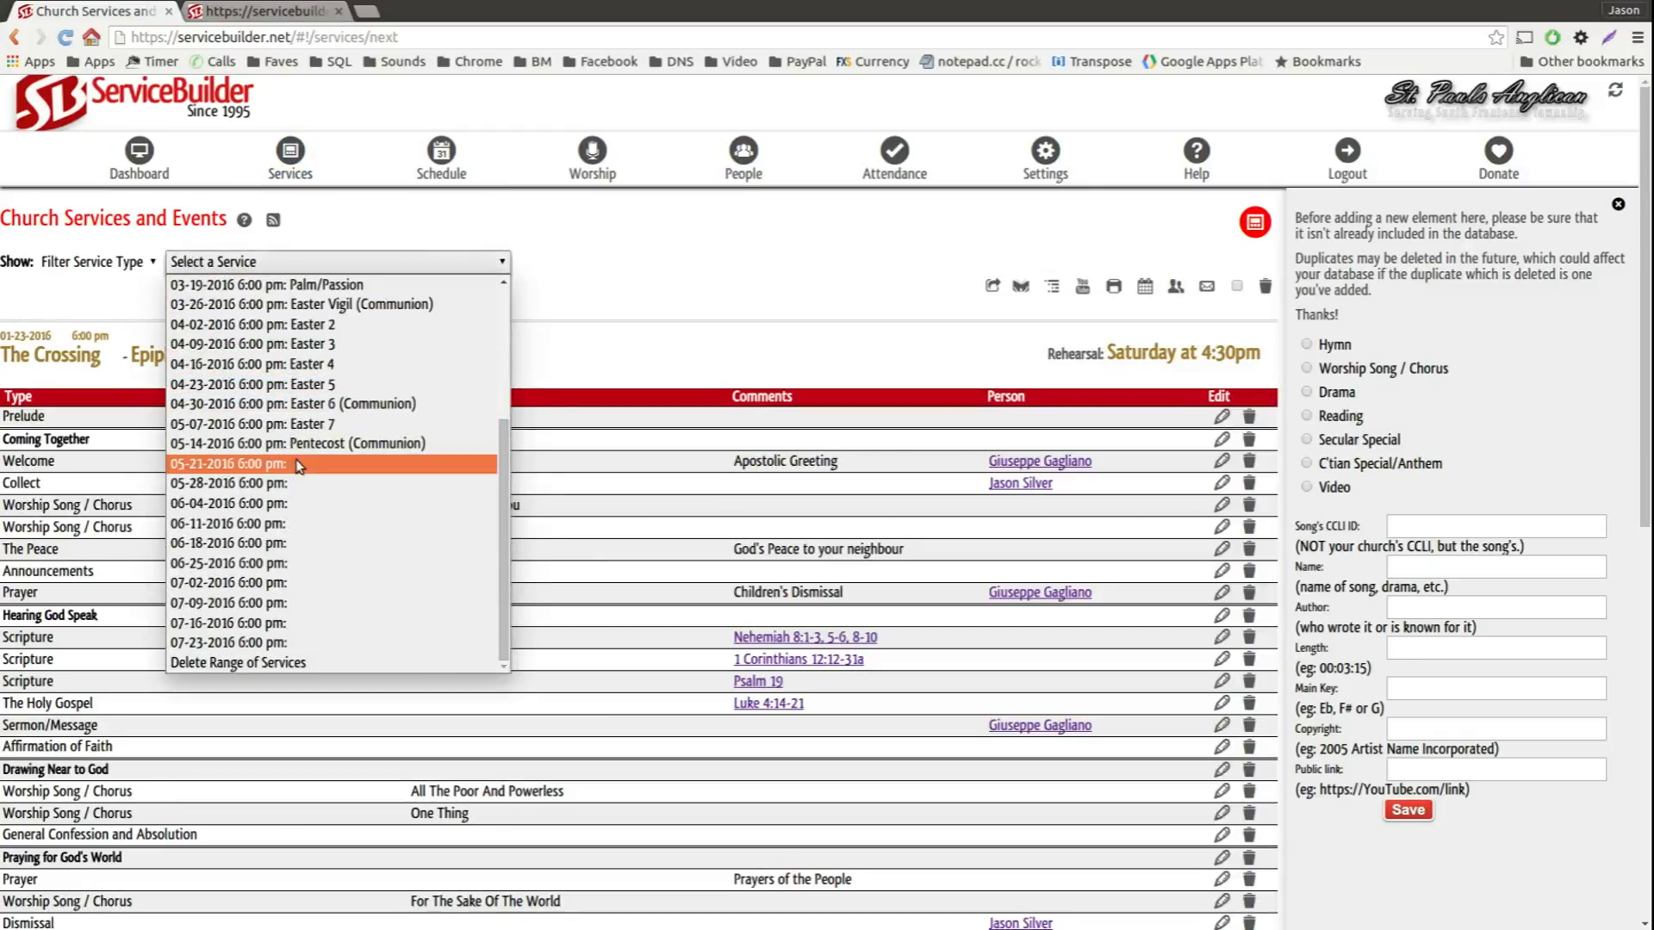
pyautogui.click(261, 644)
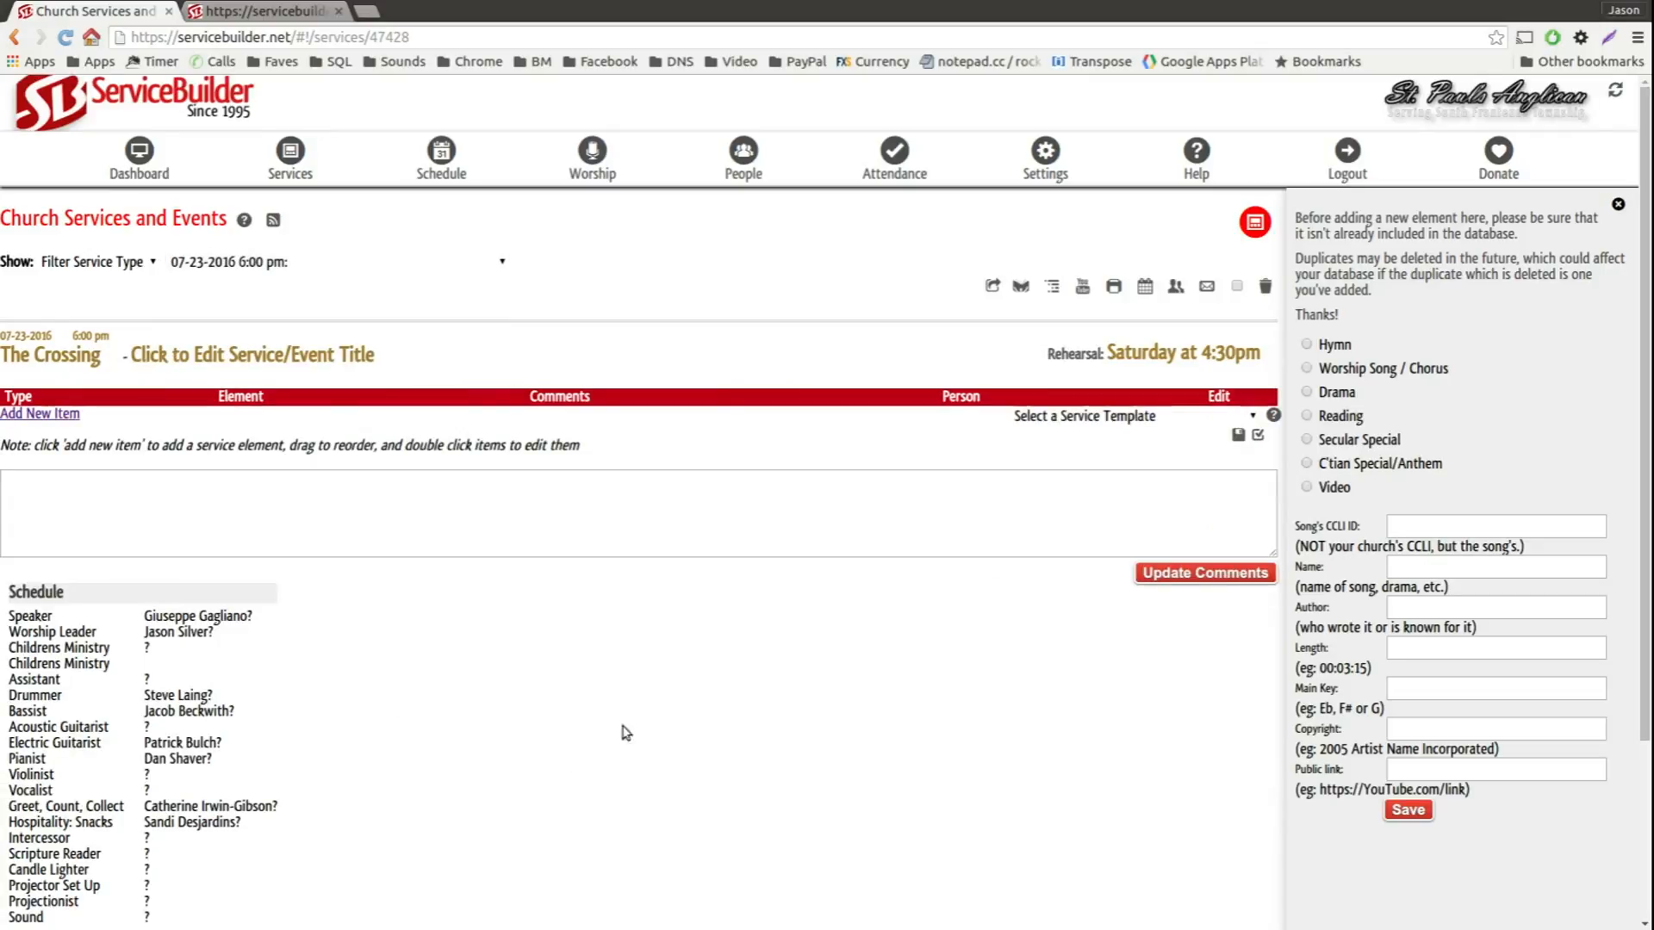
# Step: Add three new items to the service and set the first item's type to Hymn
pyautogui.click(45, 417)
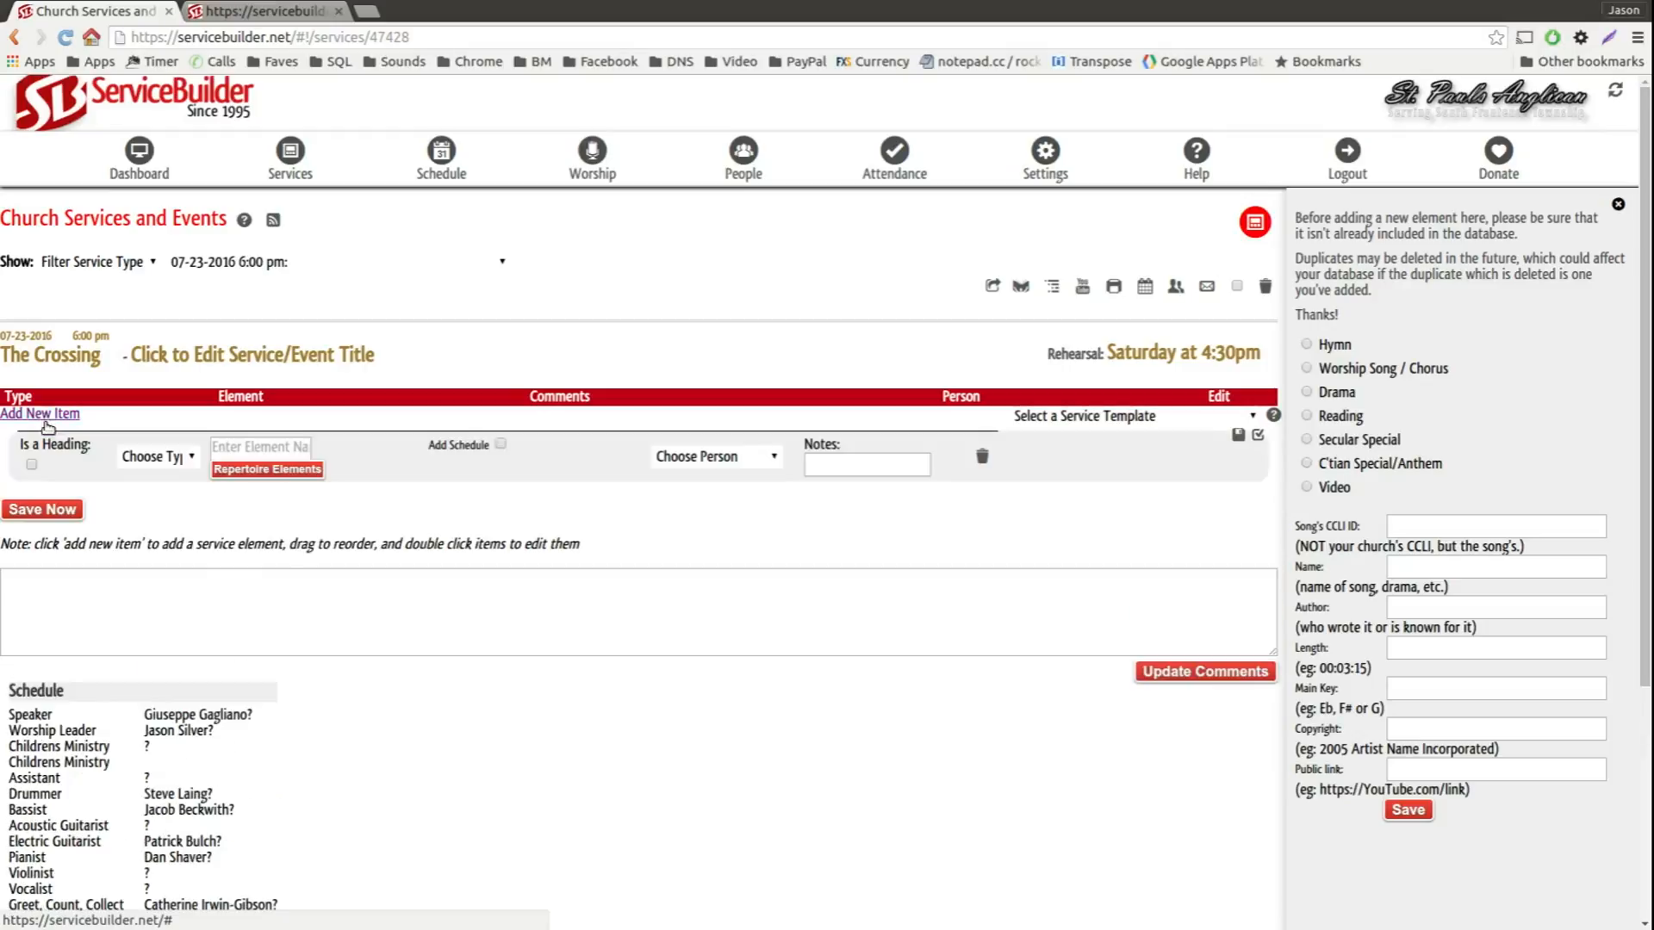
pyautogui.doubleClick(46, 417)
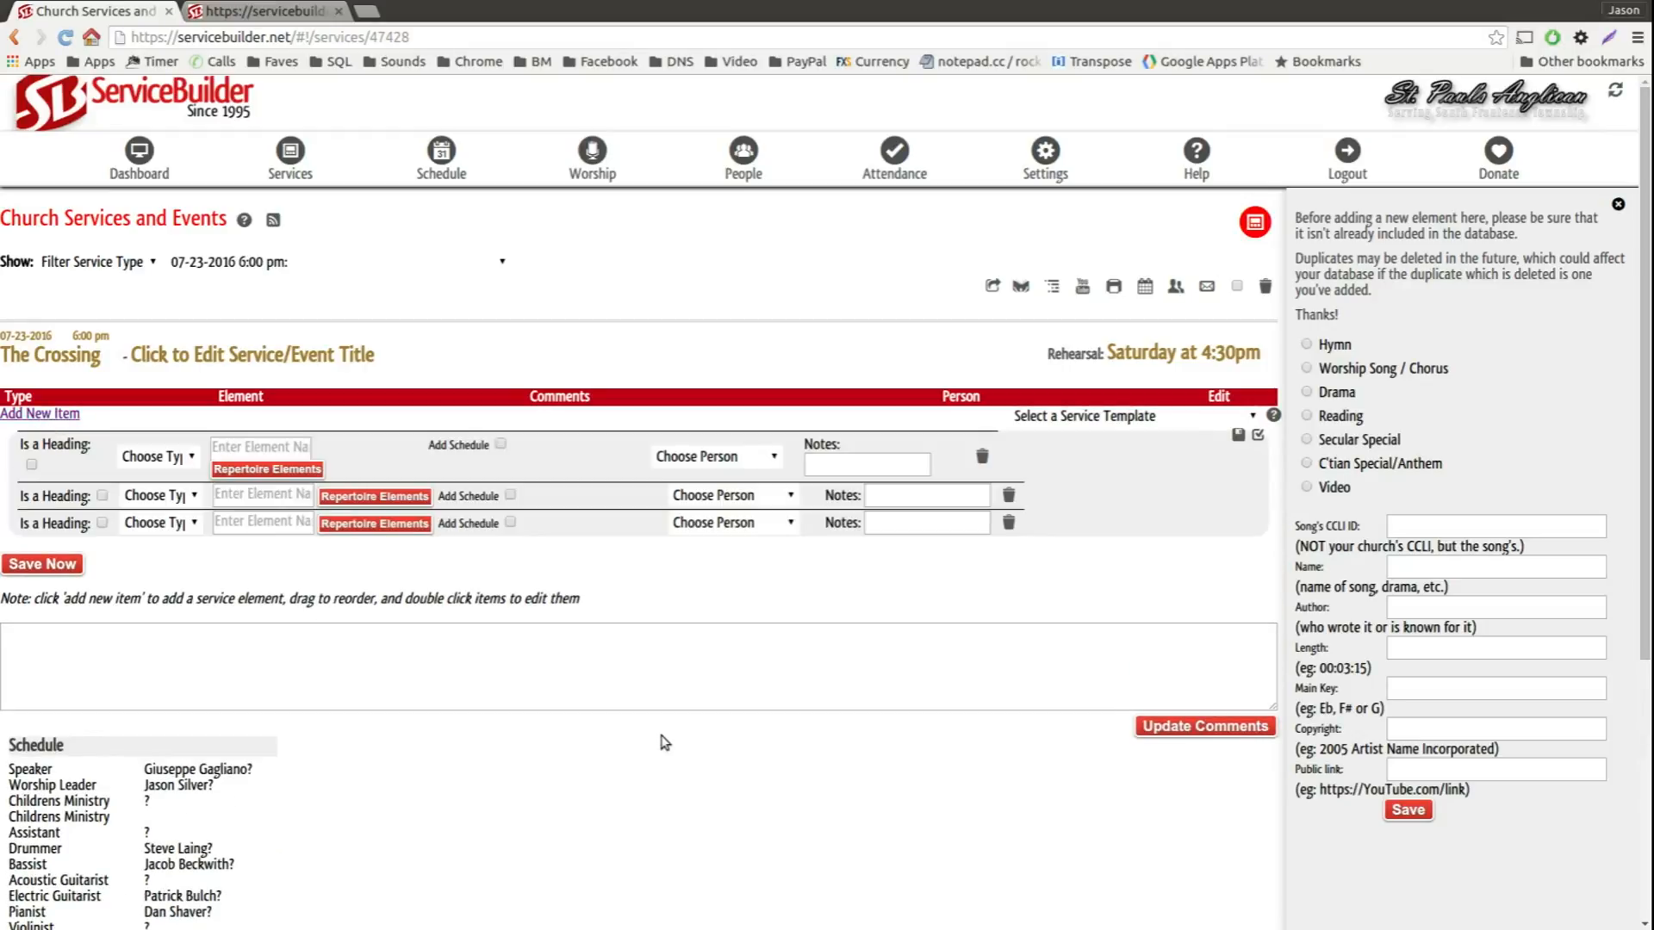
pyautogui.click(233, 451)
pyautogui.click(145, 459)
pyautogui.press('h')
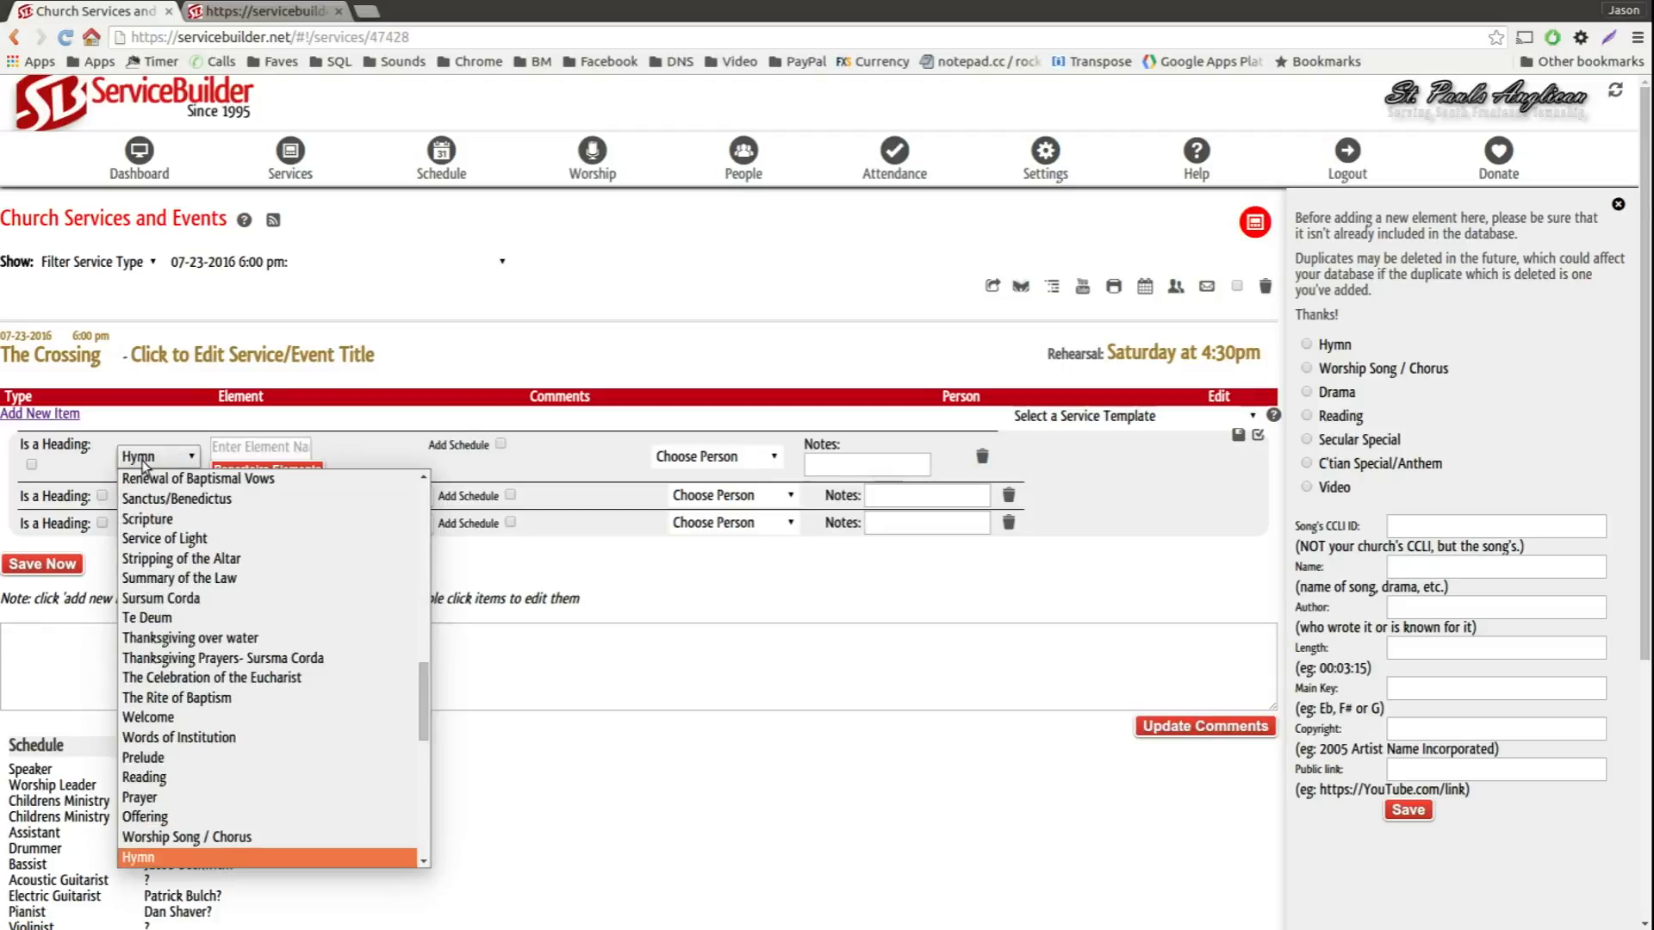
pyautogui.press('Return')
# Step: Set the second item's type to Worship Song / Chorus and the third item's type to Hymn
pyautogui.click(195, 474)
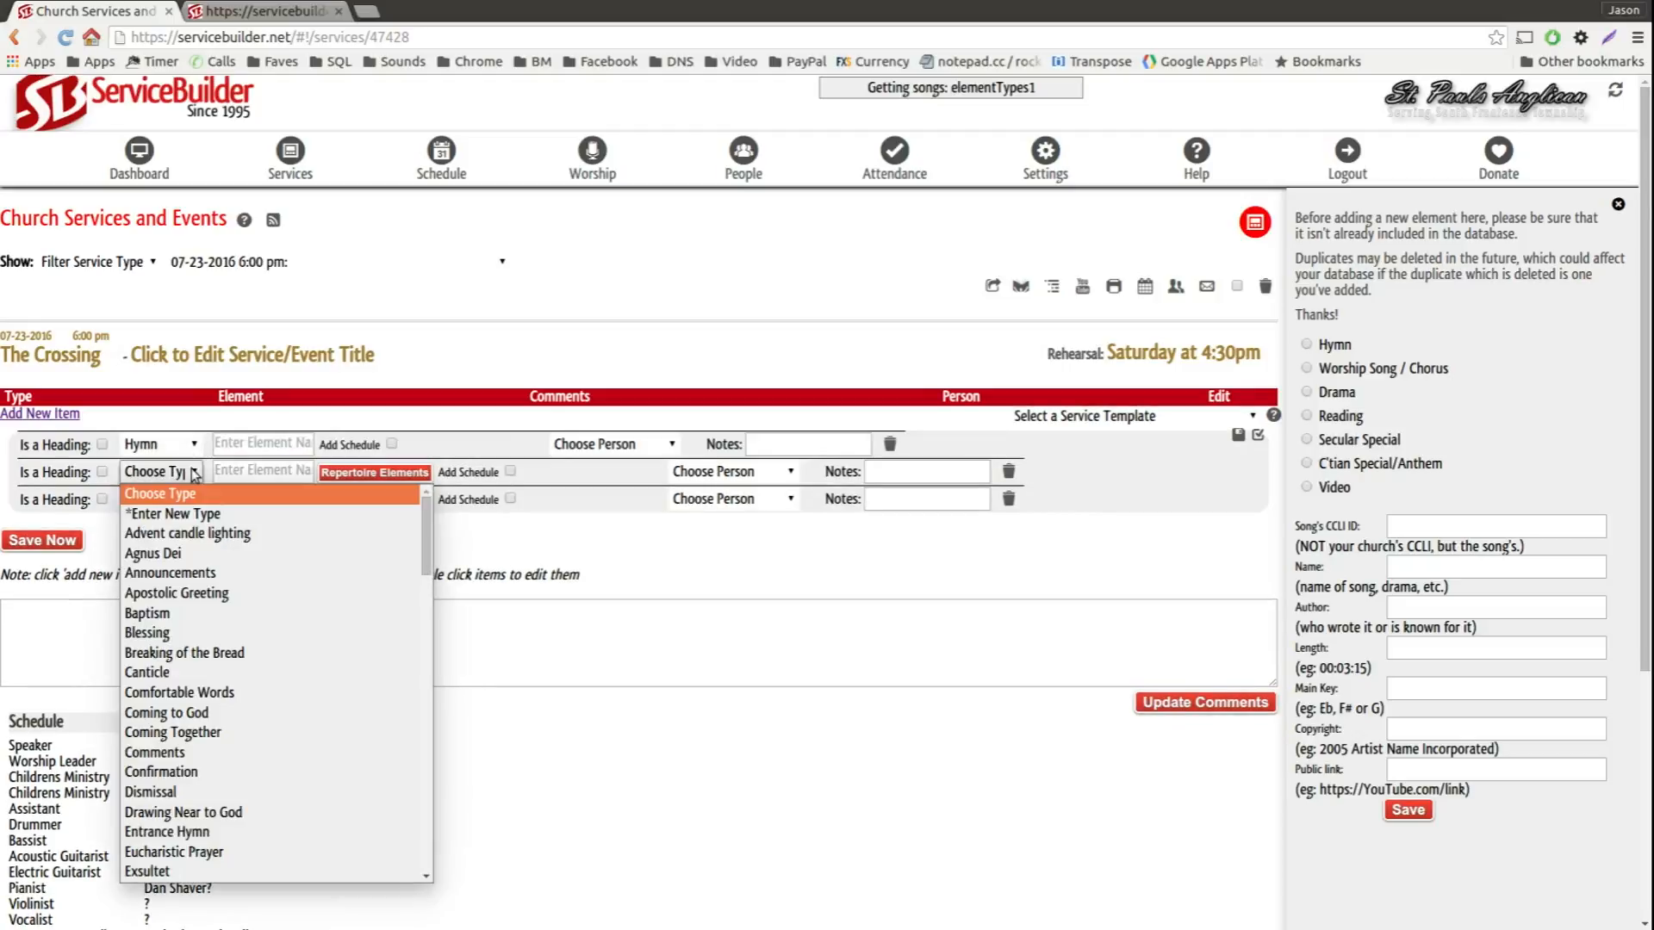
pyautogui.press('w')
pyautogui.press('o')
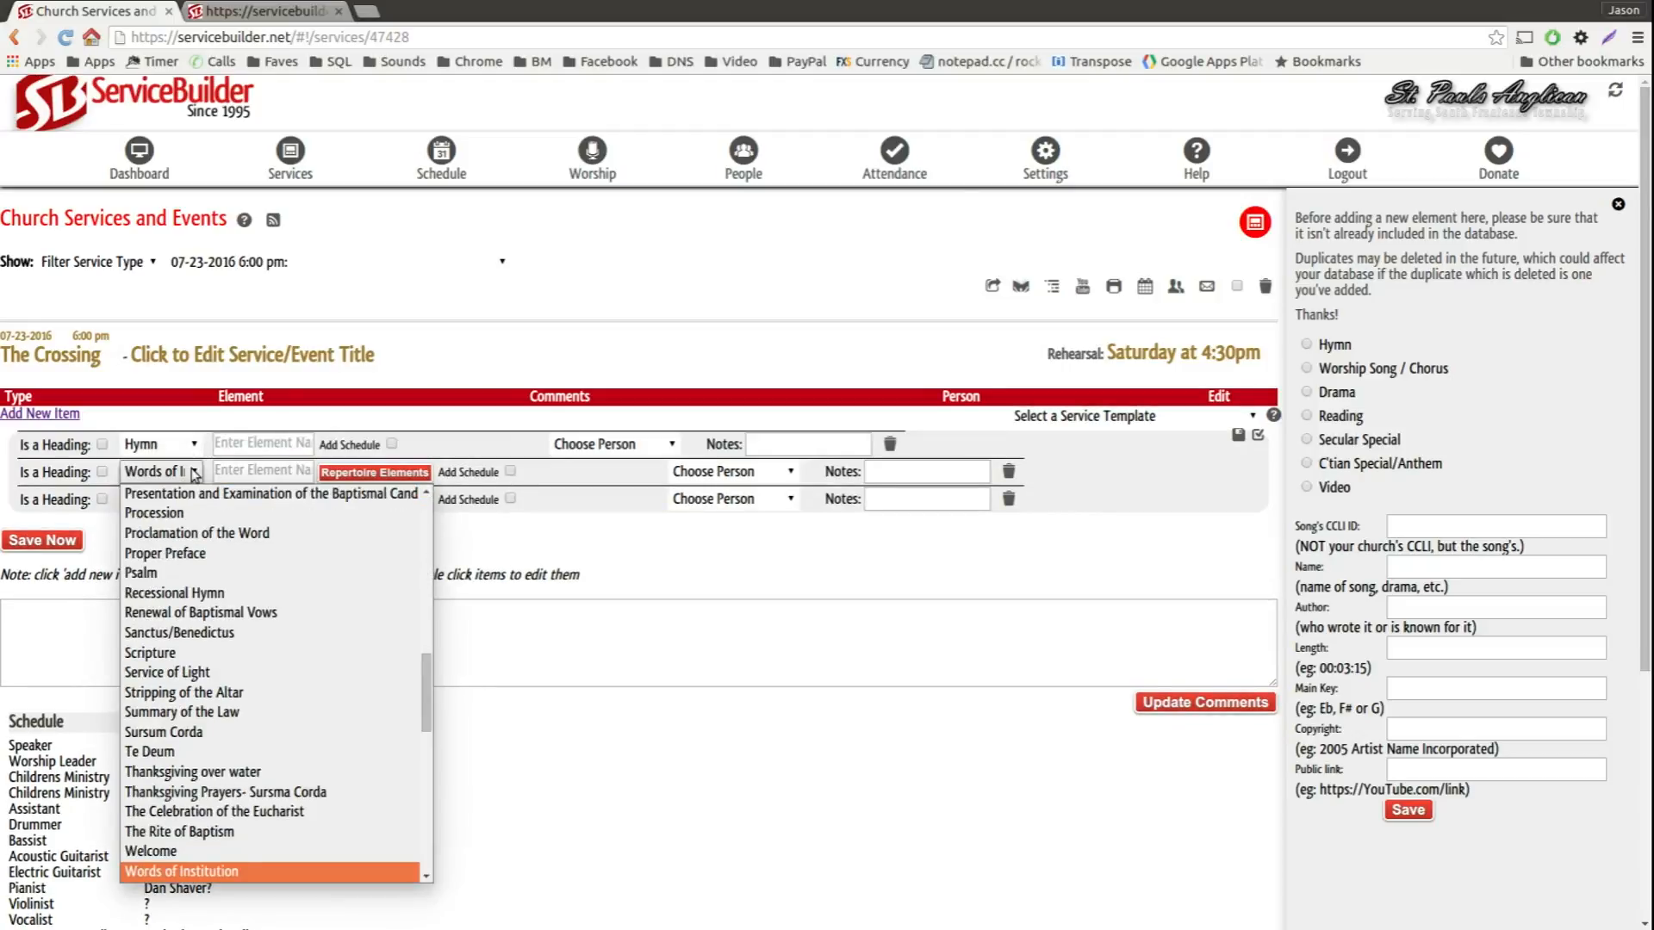
pyautogui.scroll(-2, 208, 754)
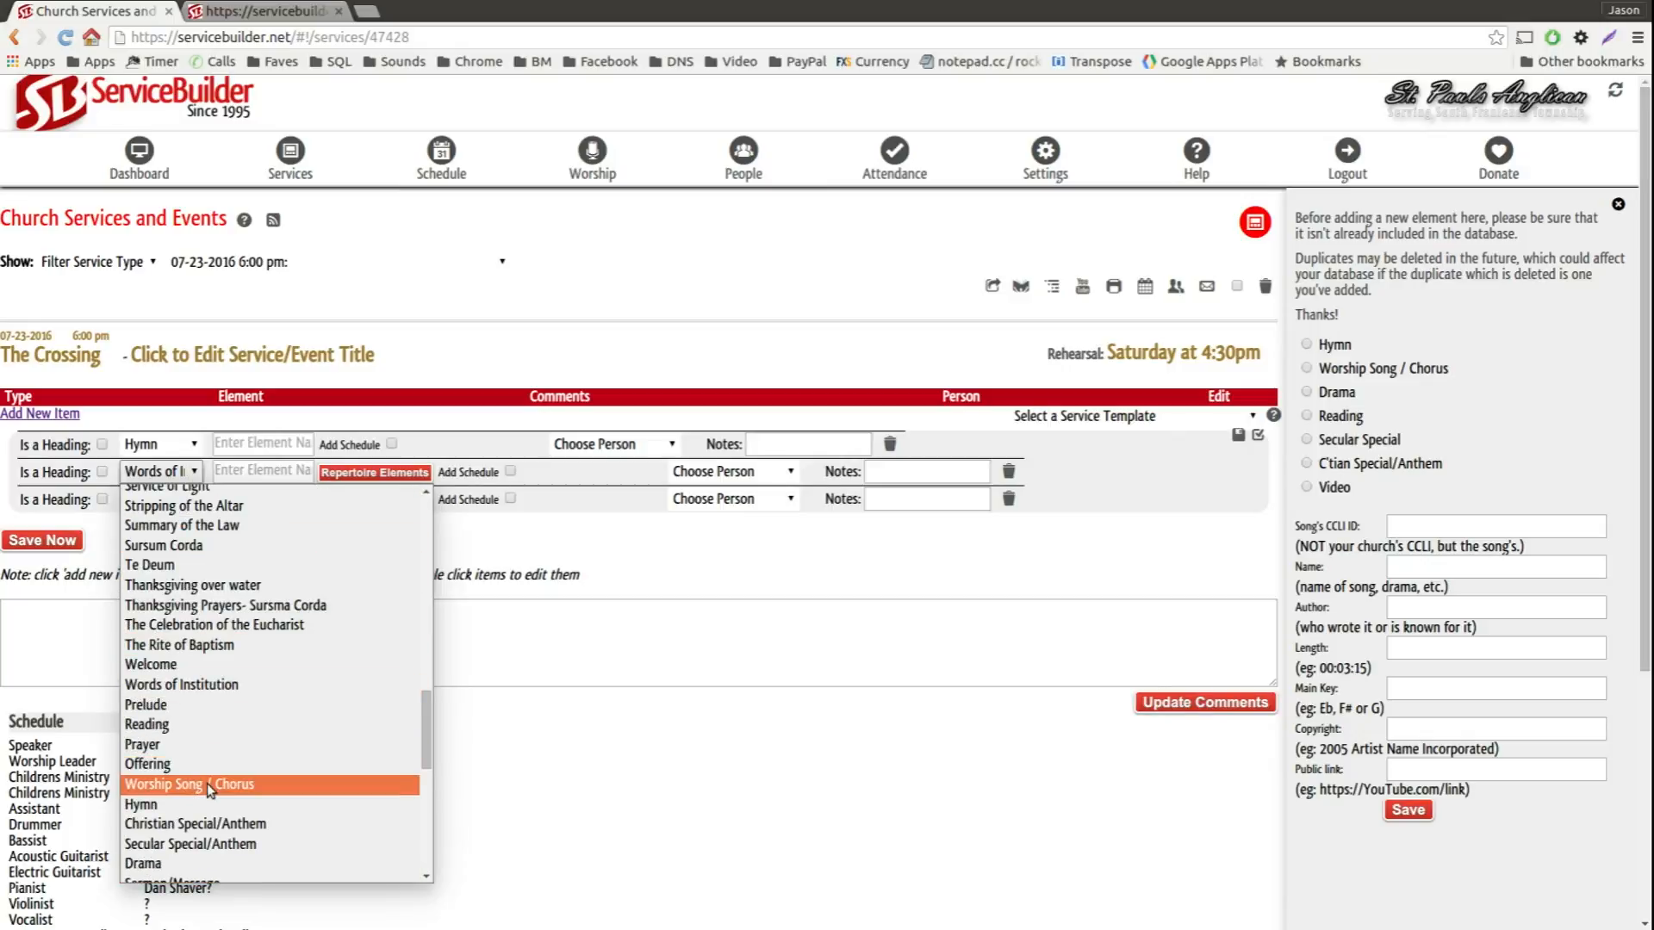
pyautogui.click(210, 783)
pyautogui.click(174, 502)
pyautogui.press('h')
pyautogui.press('y')
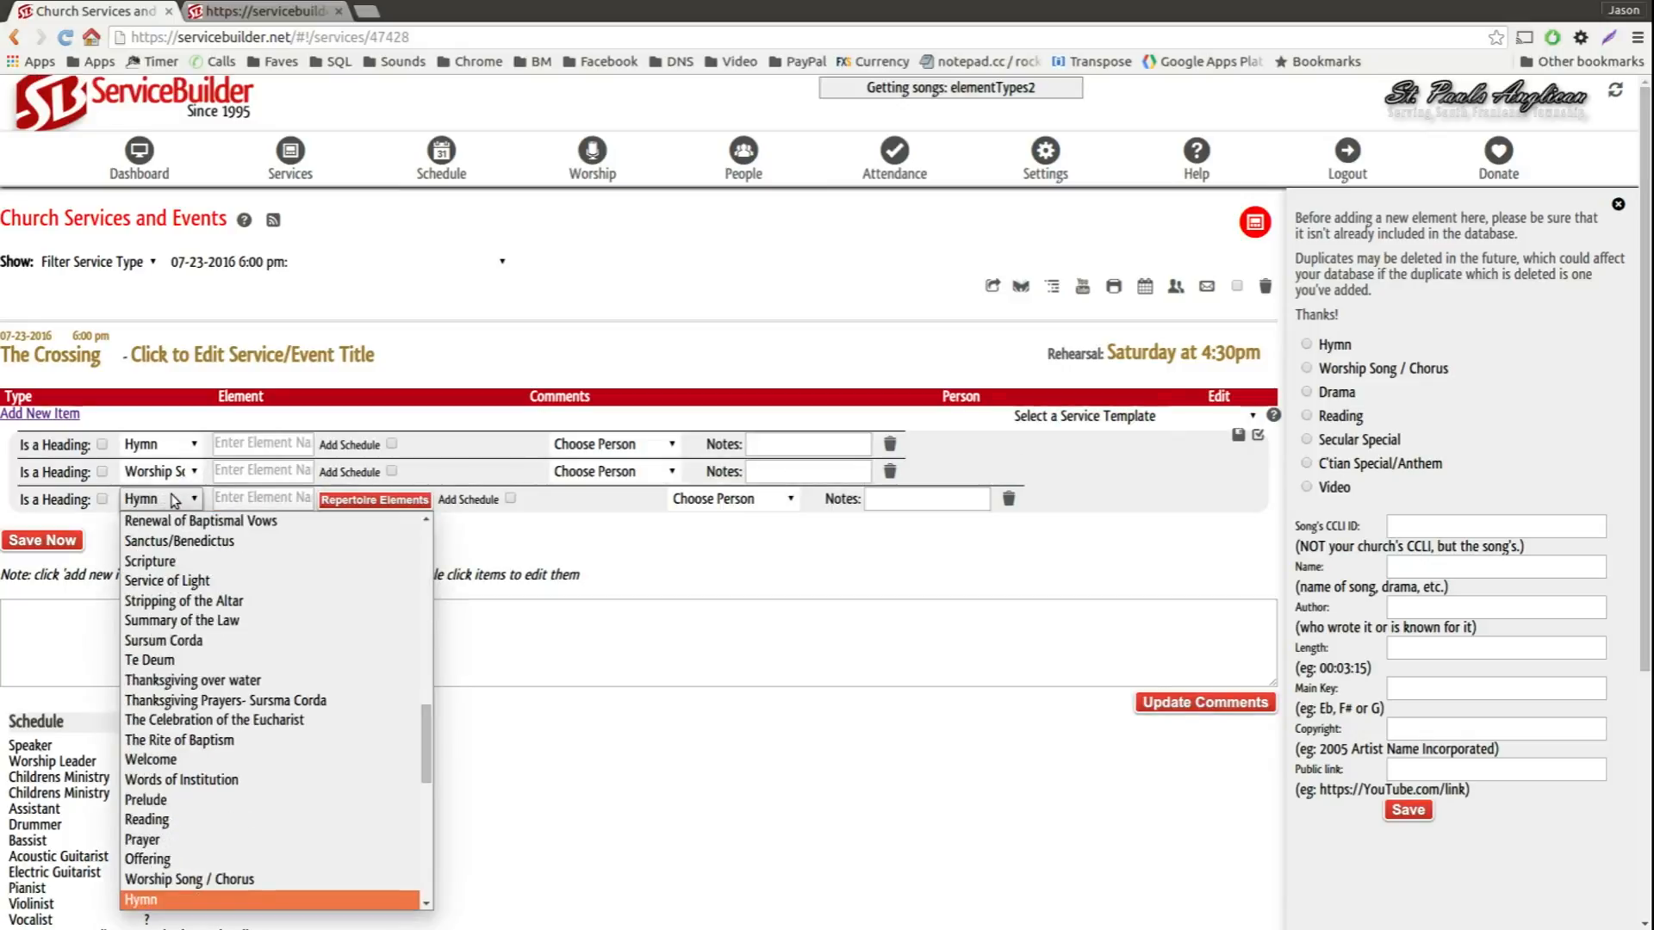
pyautogui.press('Return')
# Step: Assign "Hymn 421: Most High, omnipotent, good Lord" to the first item and "This is Amazing Grace" to the second
pyautogui.click(258, 448)
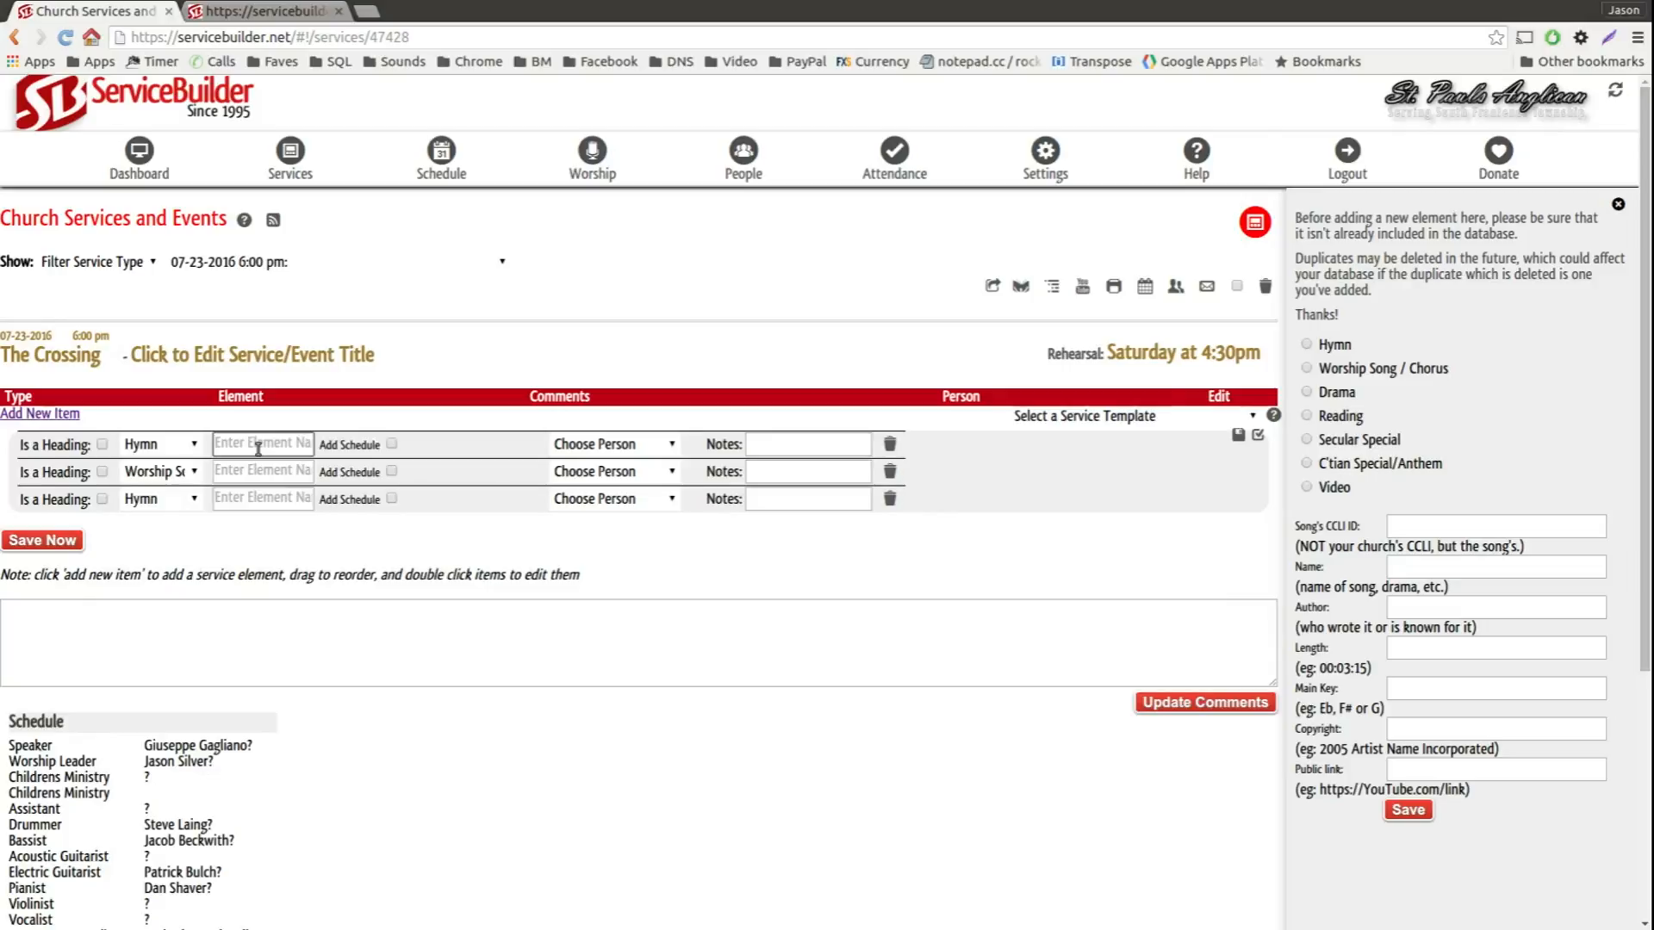
pyautogui.write('421')
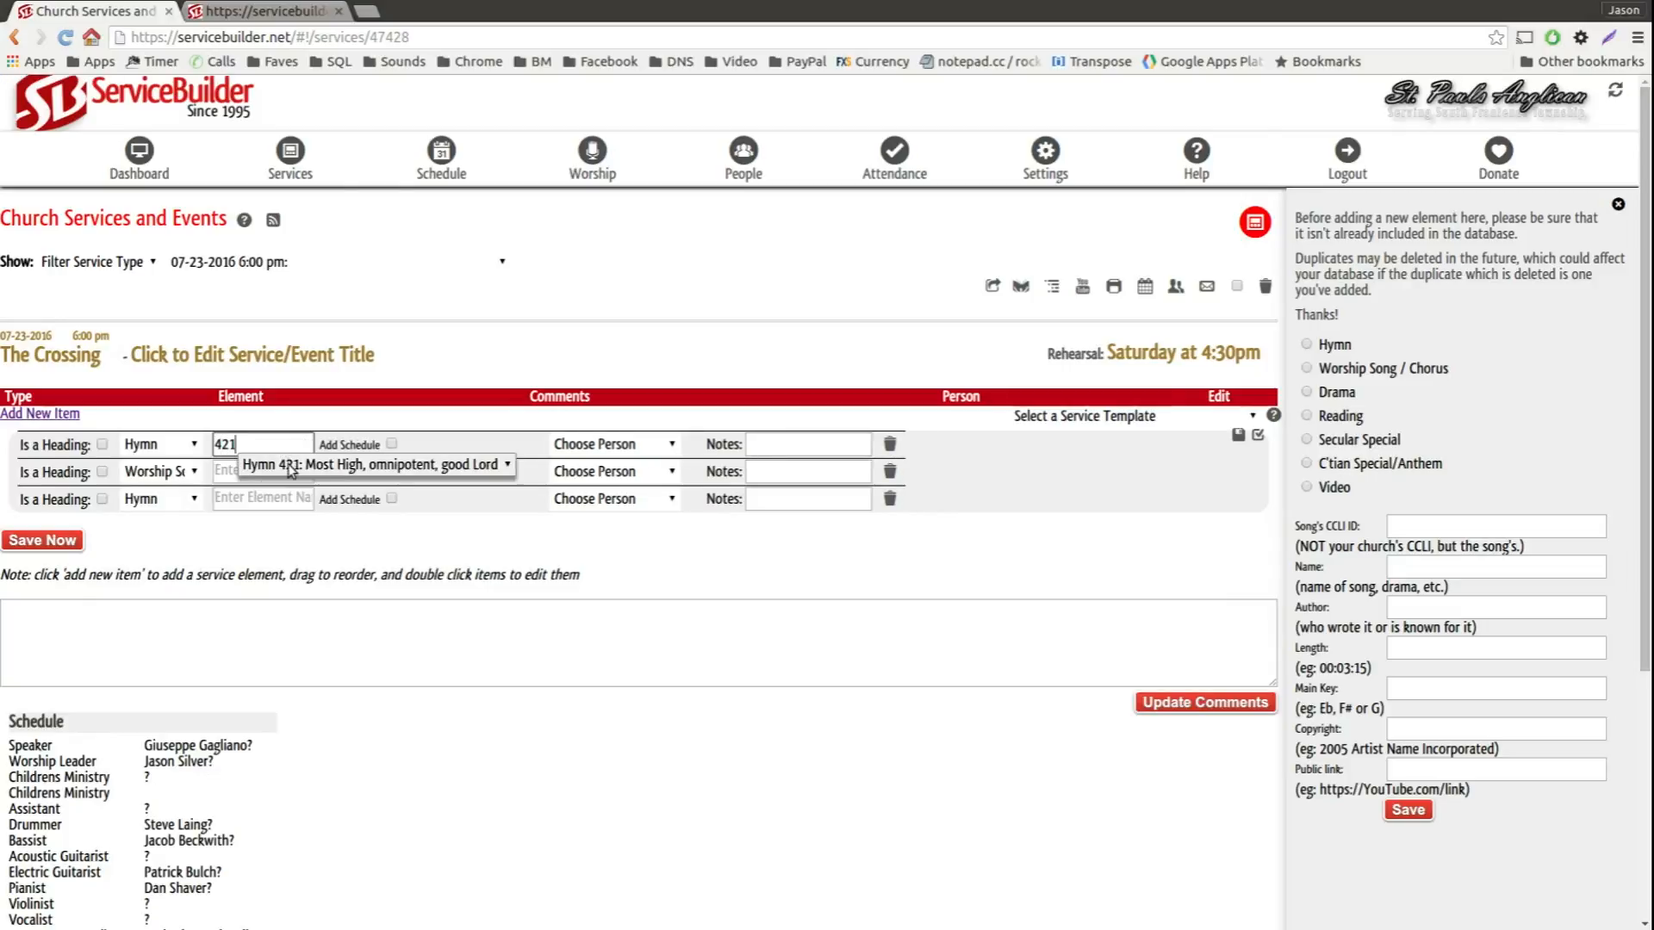
pyautogui.click(248, 471)
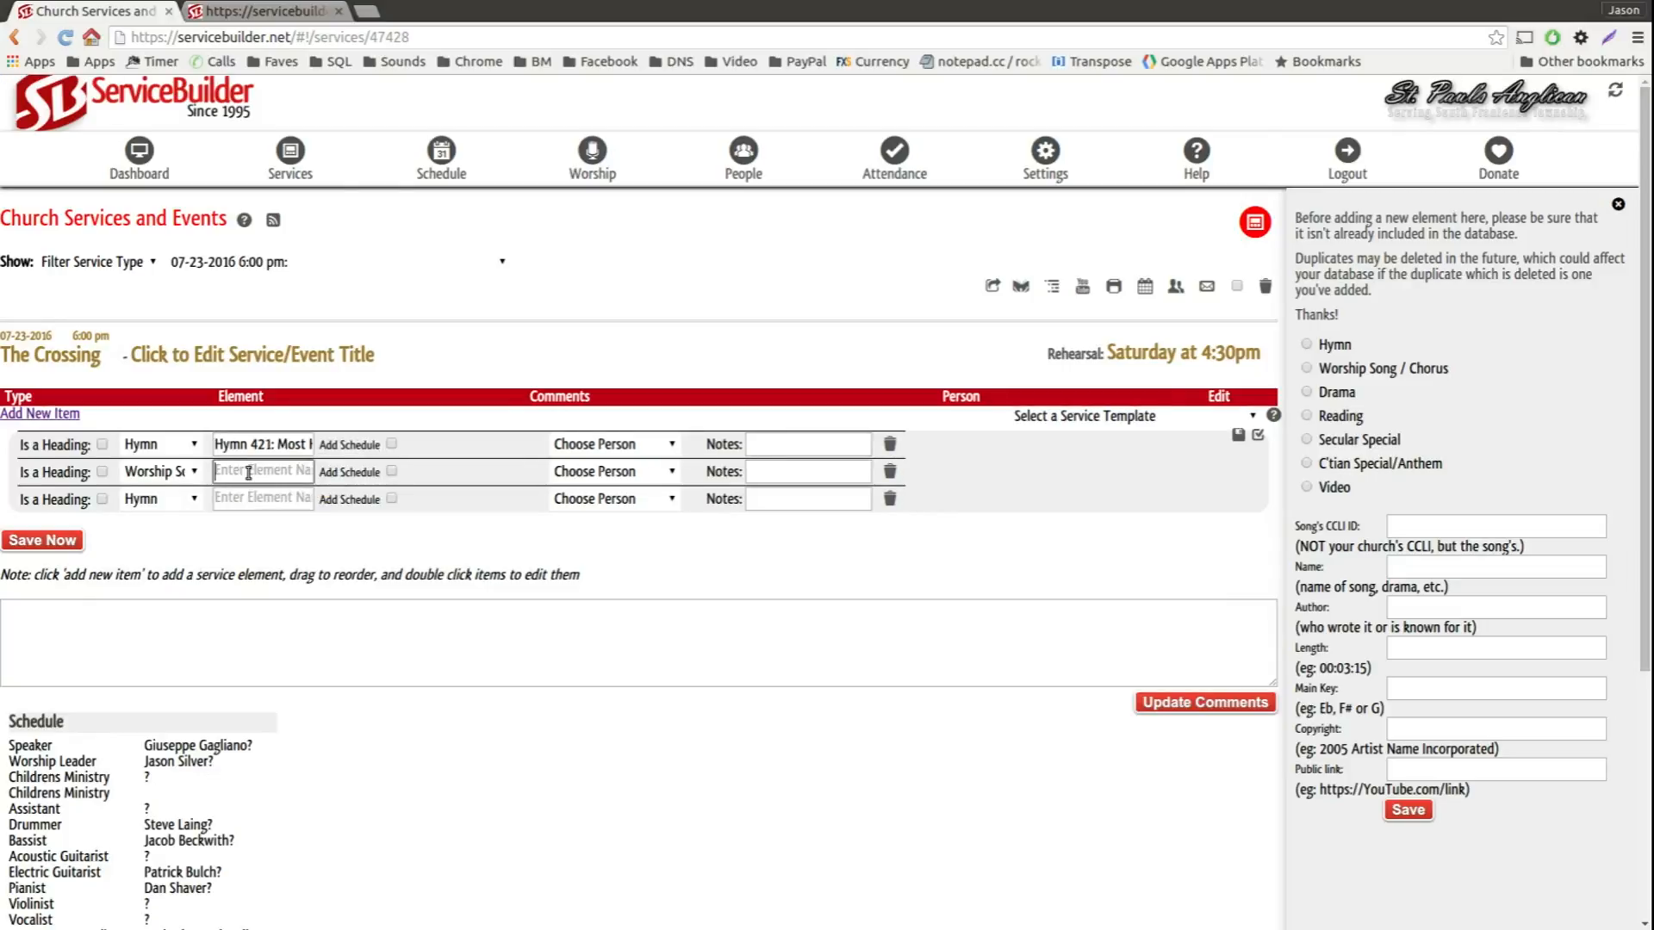
pyautogui.write('Amazing Grace')
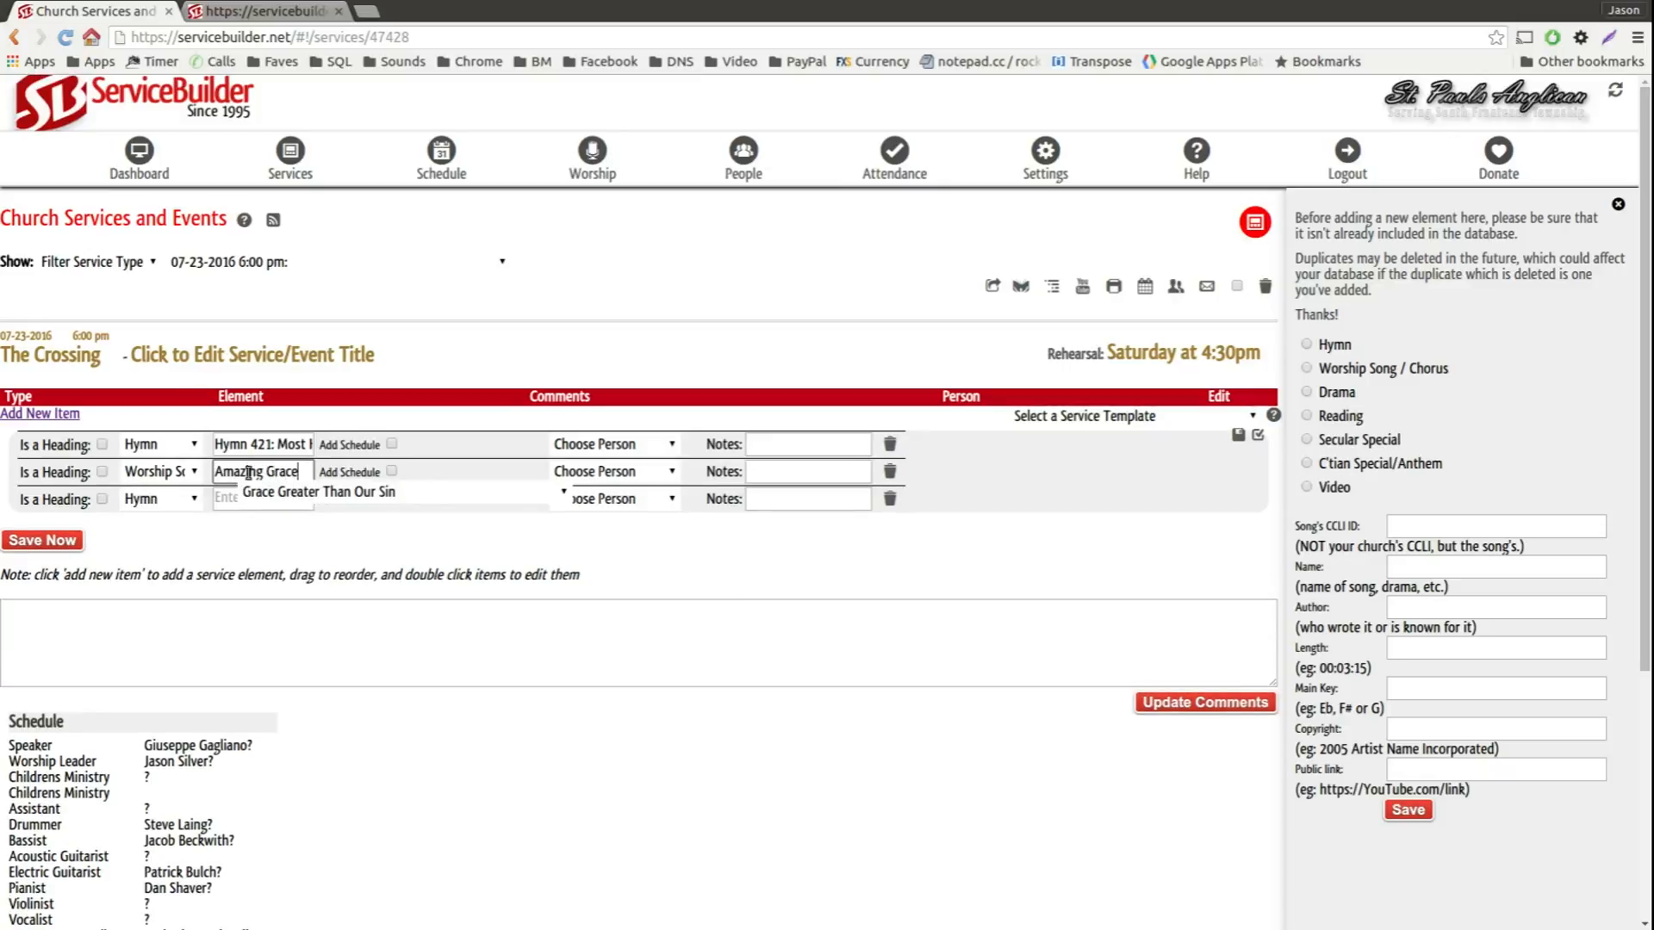
pyautogui.click(260, 492)
pyautogui.click(322, 677)
# Step: Search for "God Is Our Saviour And Redeemer" as the third item's element and look through the suggested songs
pyautogui.click(272, 498)
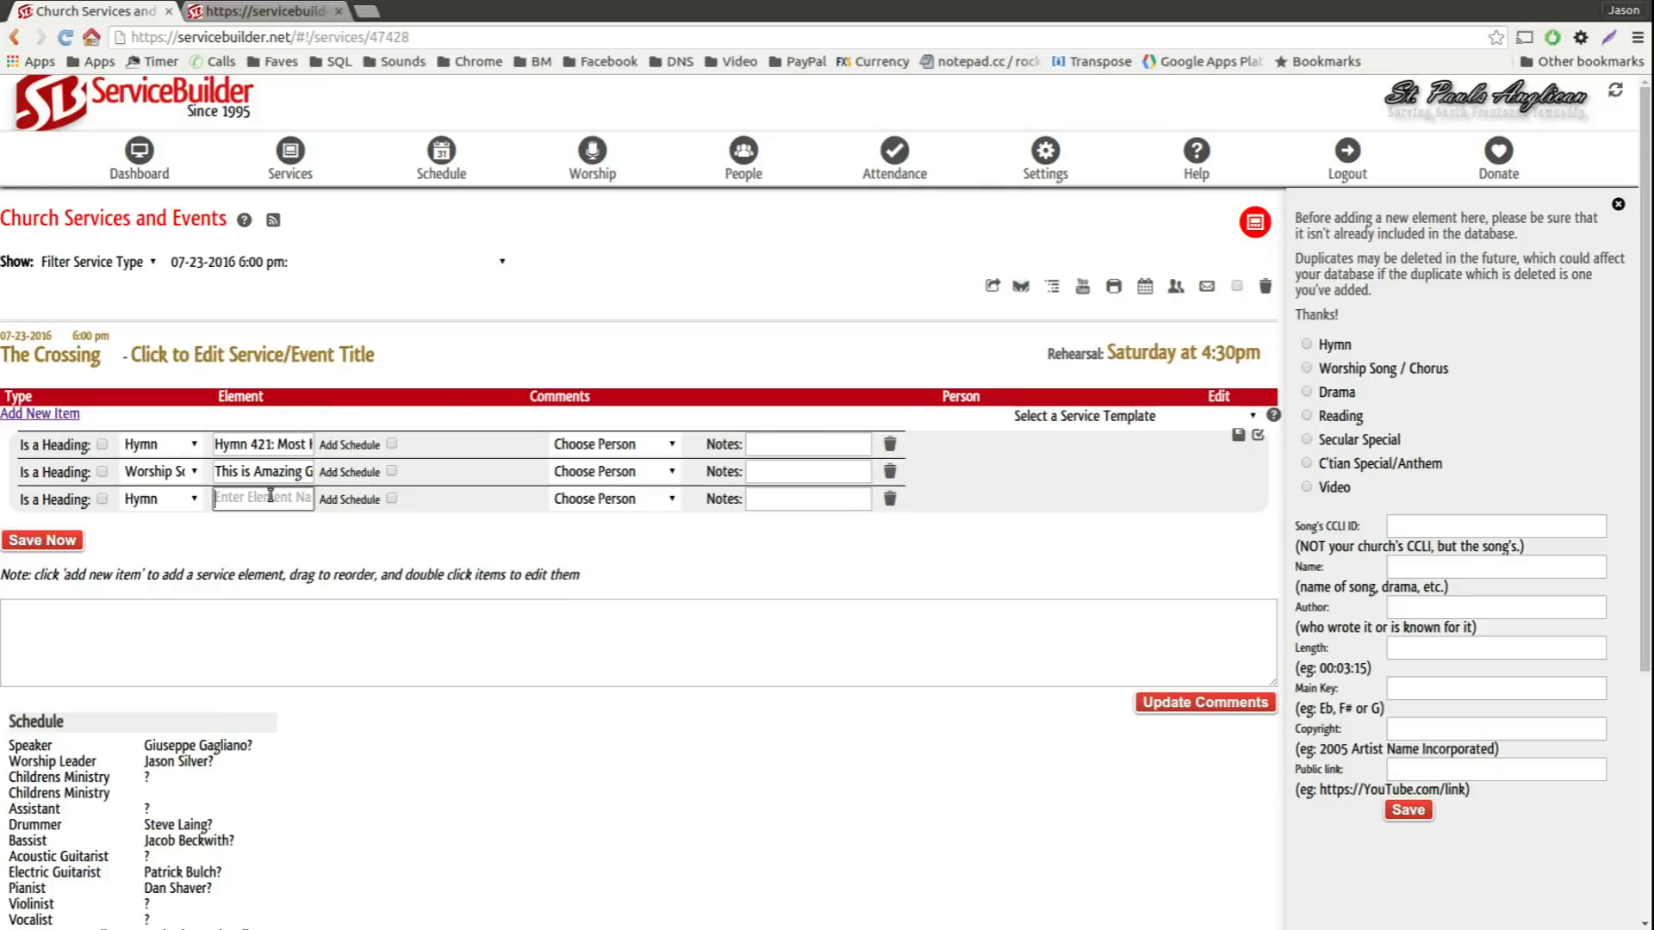
pyautogui.write('God ')
pyautogui.write('Is Our Saviour')
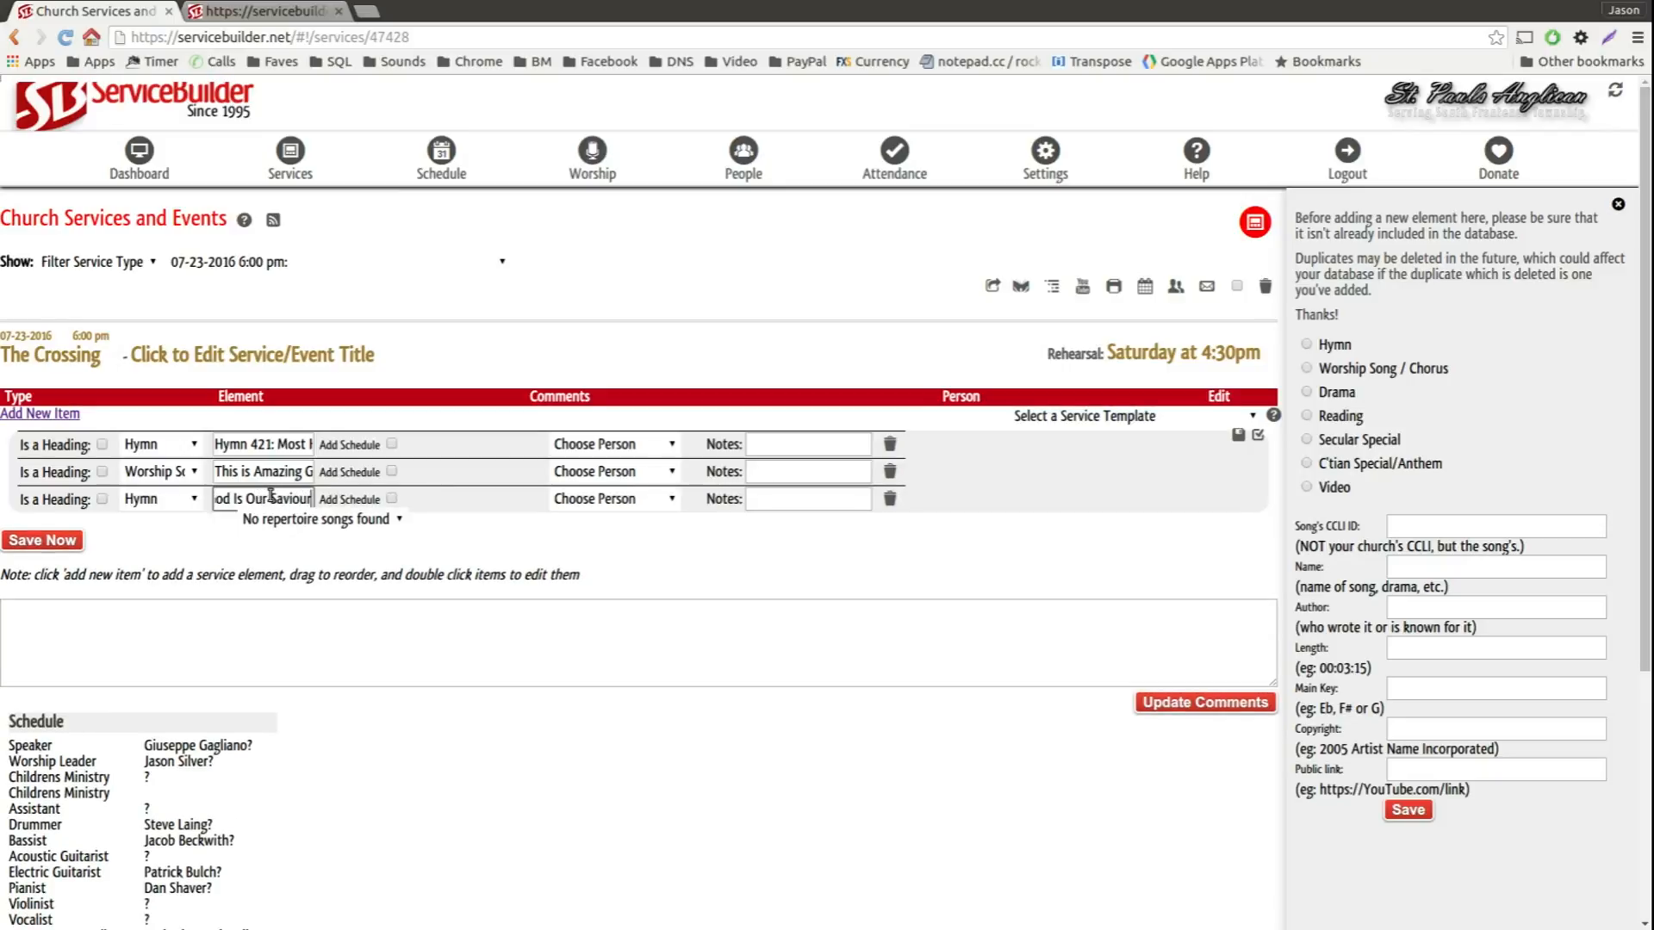
pyautogui.write(' And Rede')
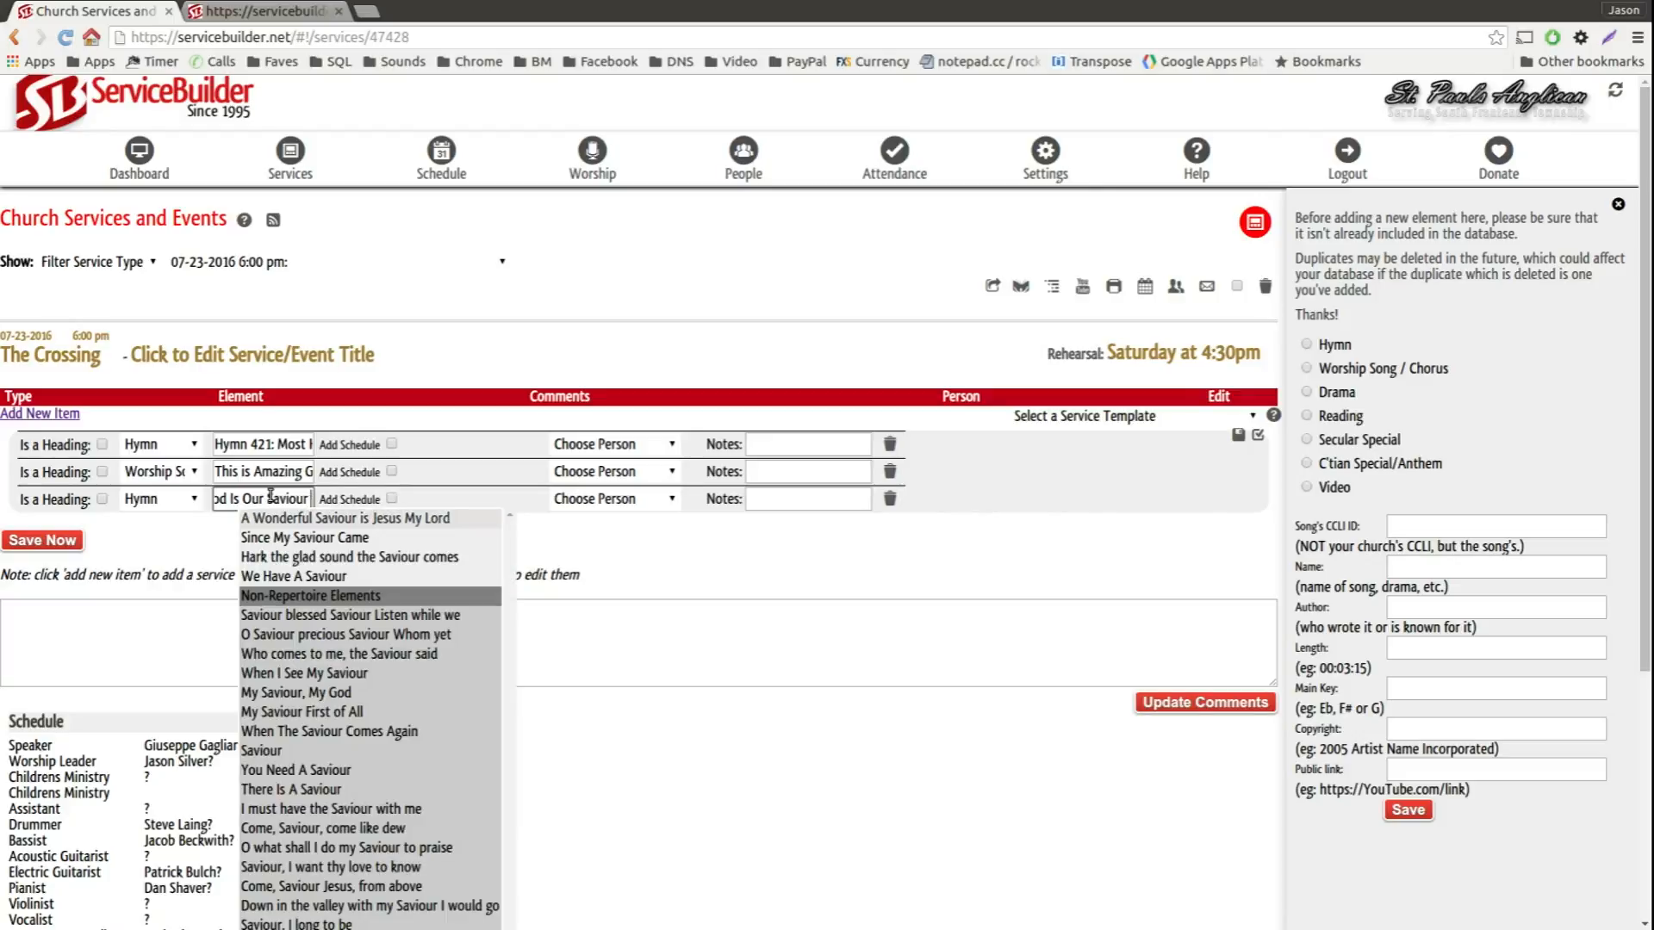
pyautogui.write('emer')
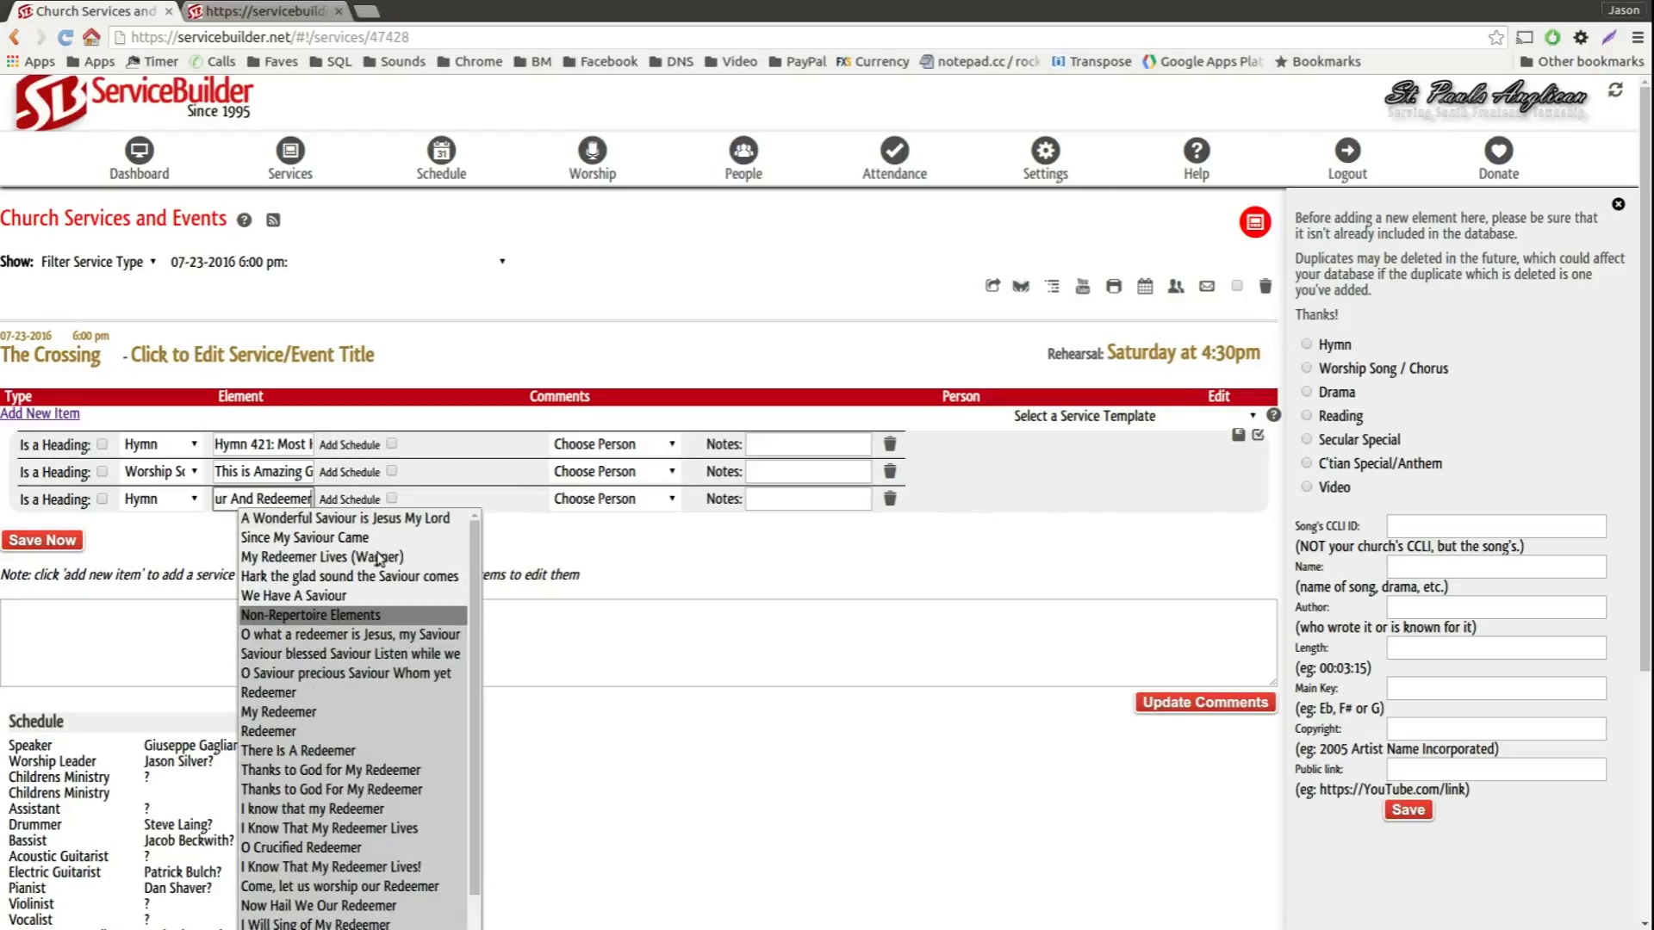
pyautogui.scroll(-3, 314, 724)
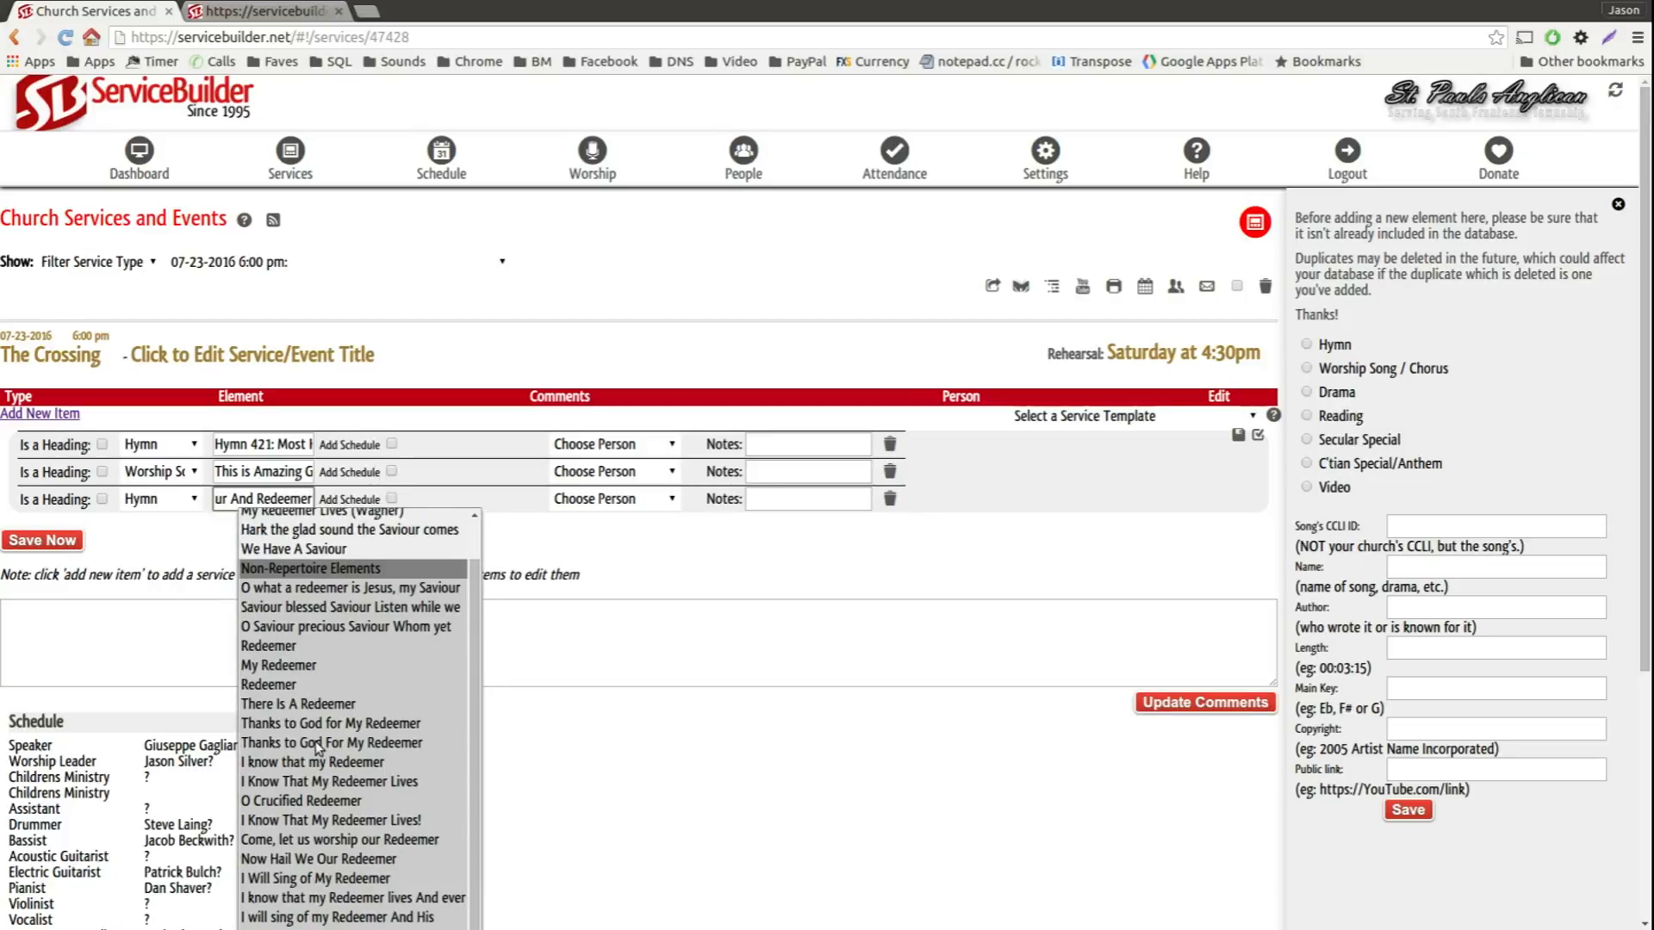
pyautogui.scroll(2, 330, 761)
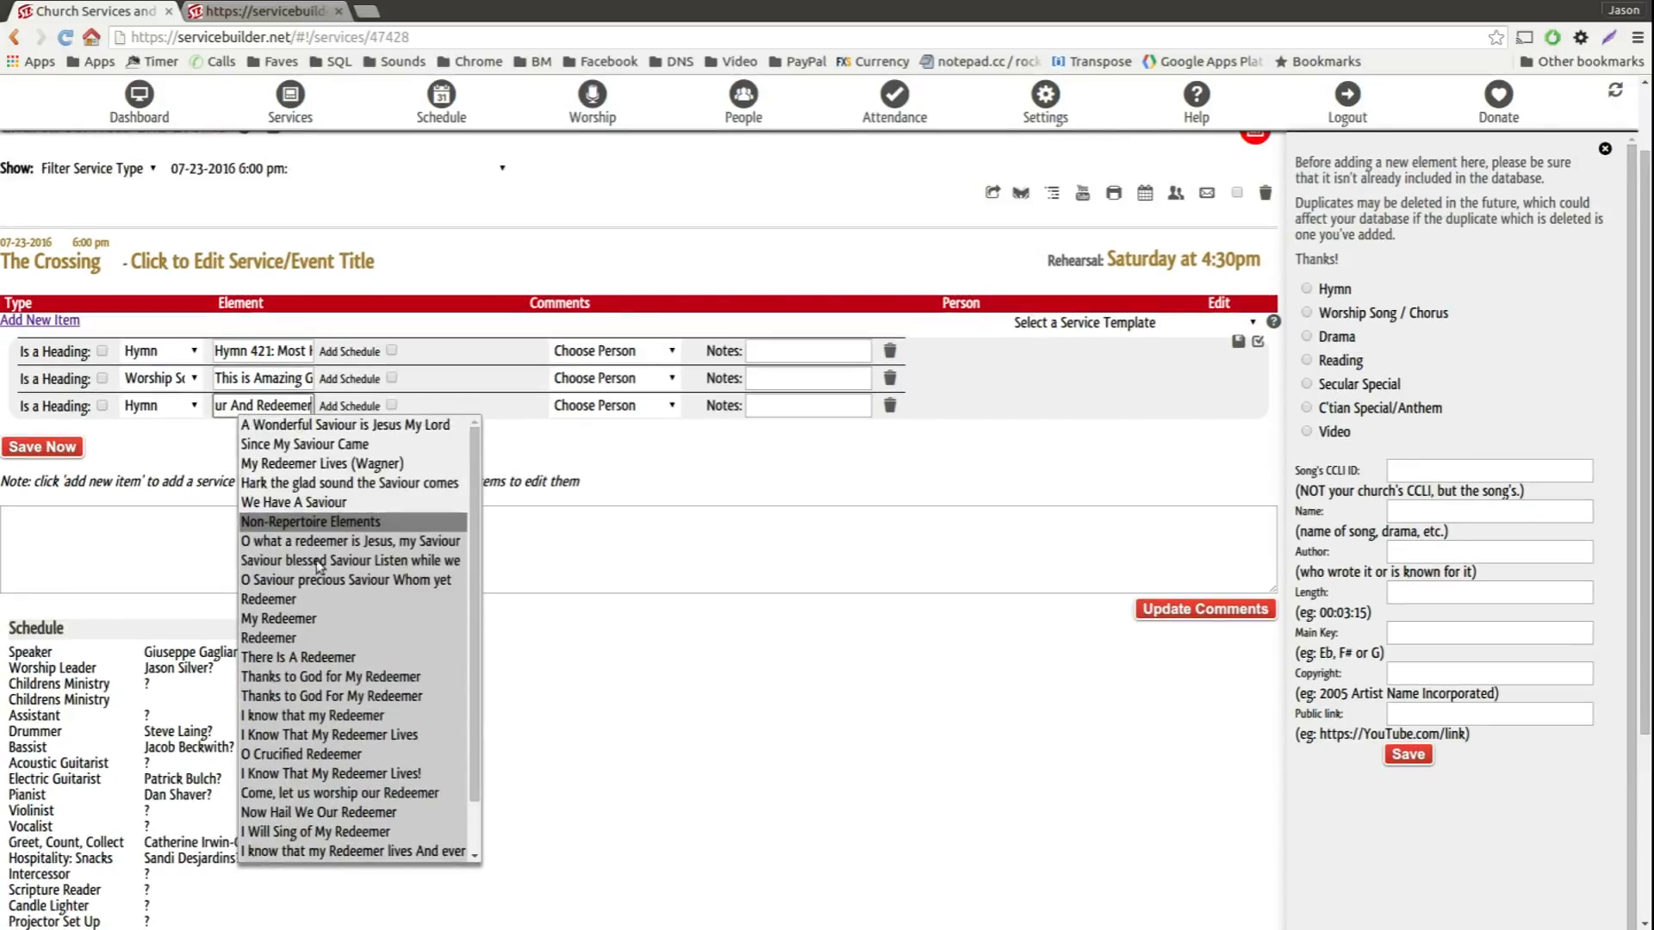
pyautogui.click(549, 427)
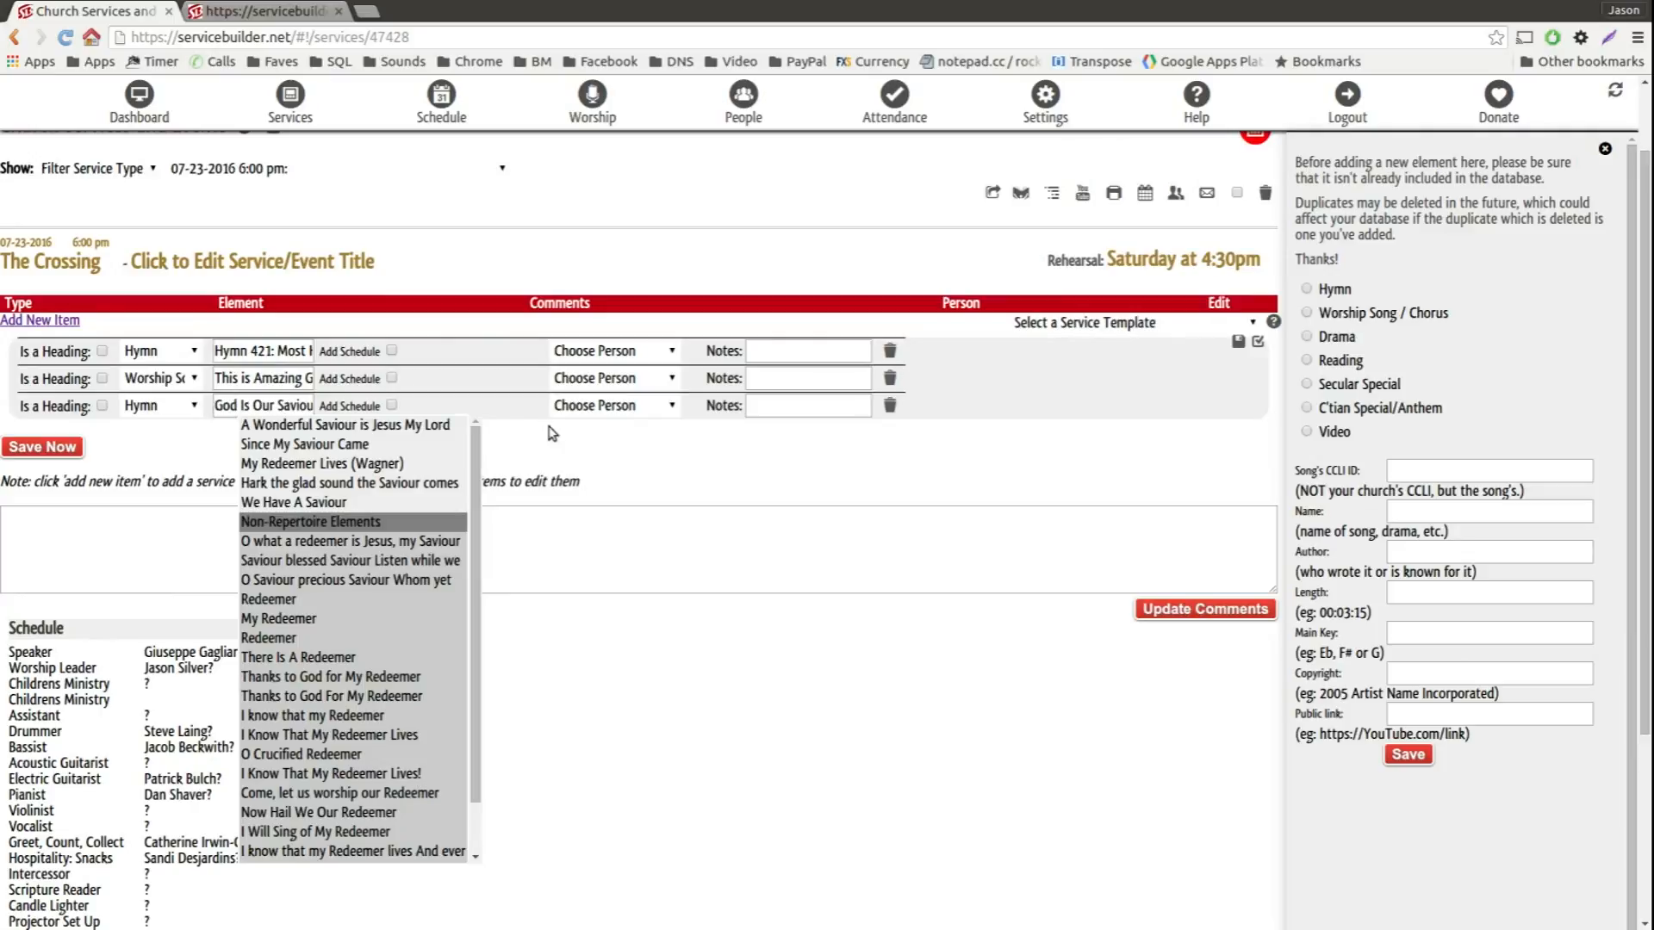
# Step: Clear the third item's element name and save the new items to the service
pyautogui.click(282, 402)
pyautogui.hotkey('ctrl', 'a')
pyautogui.press('BackSpace')
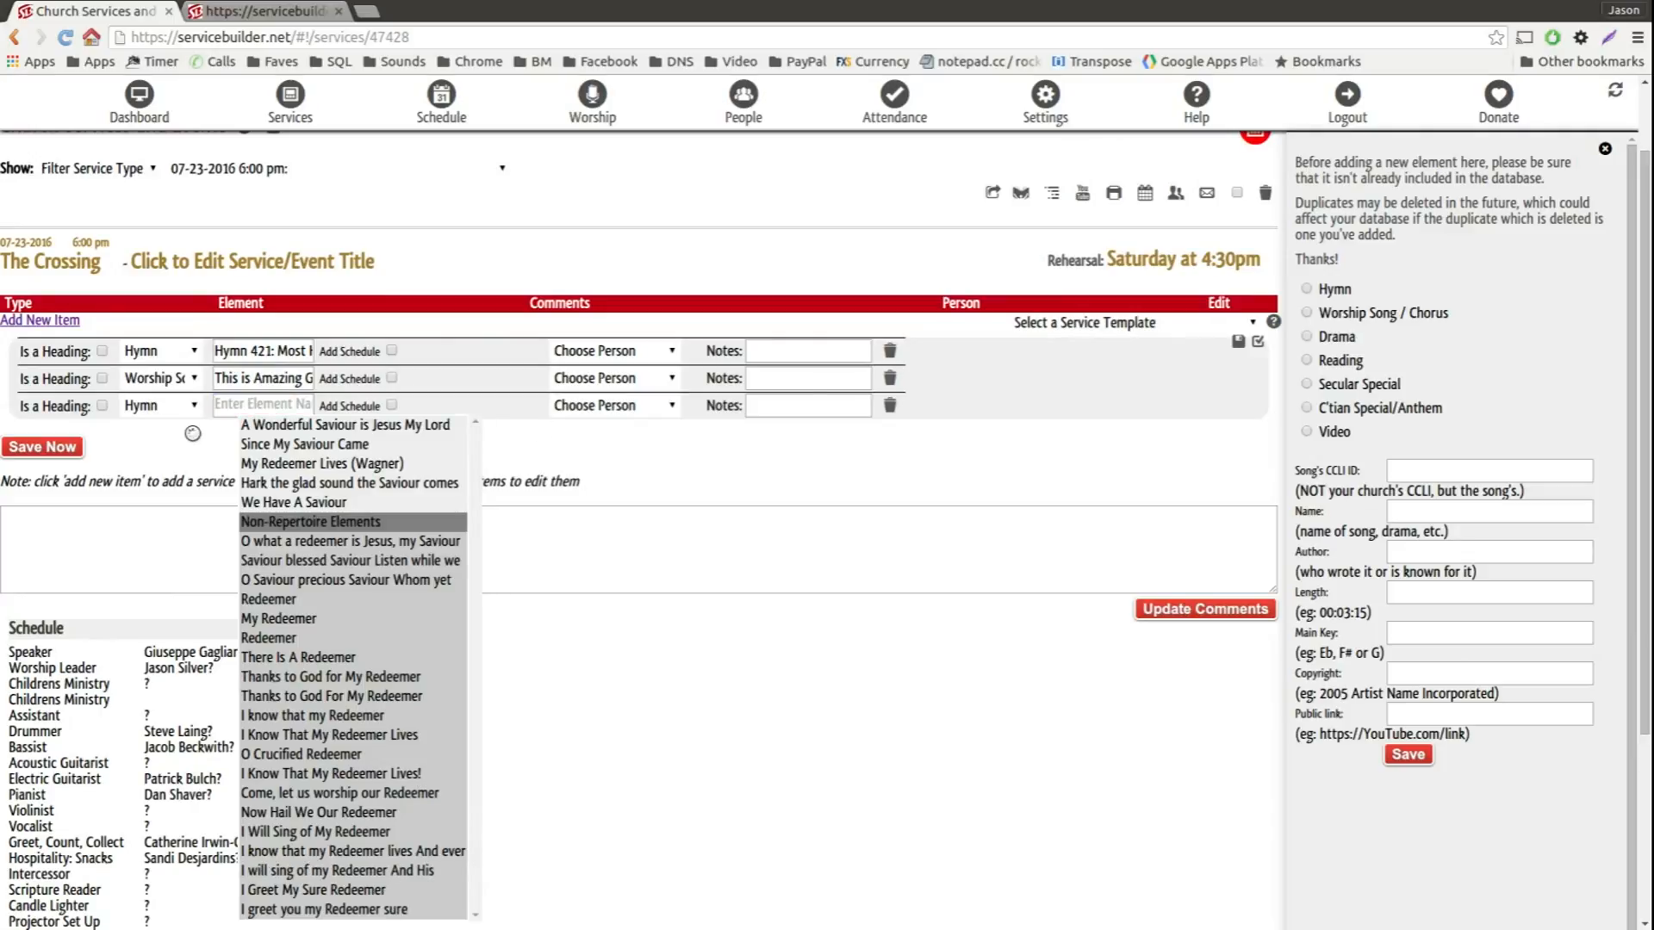
pyautogui.click(53, 447)
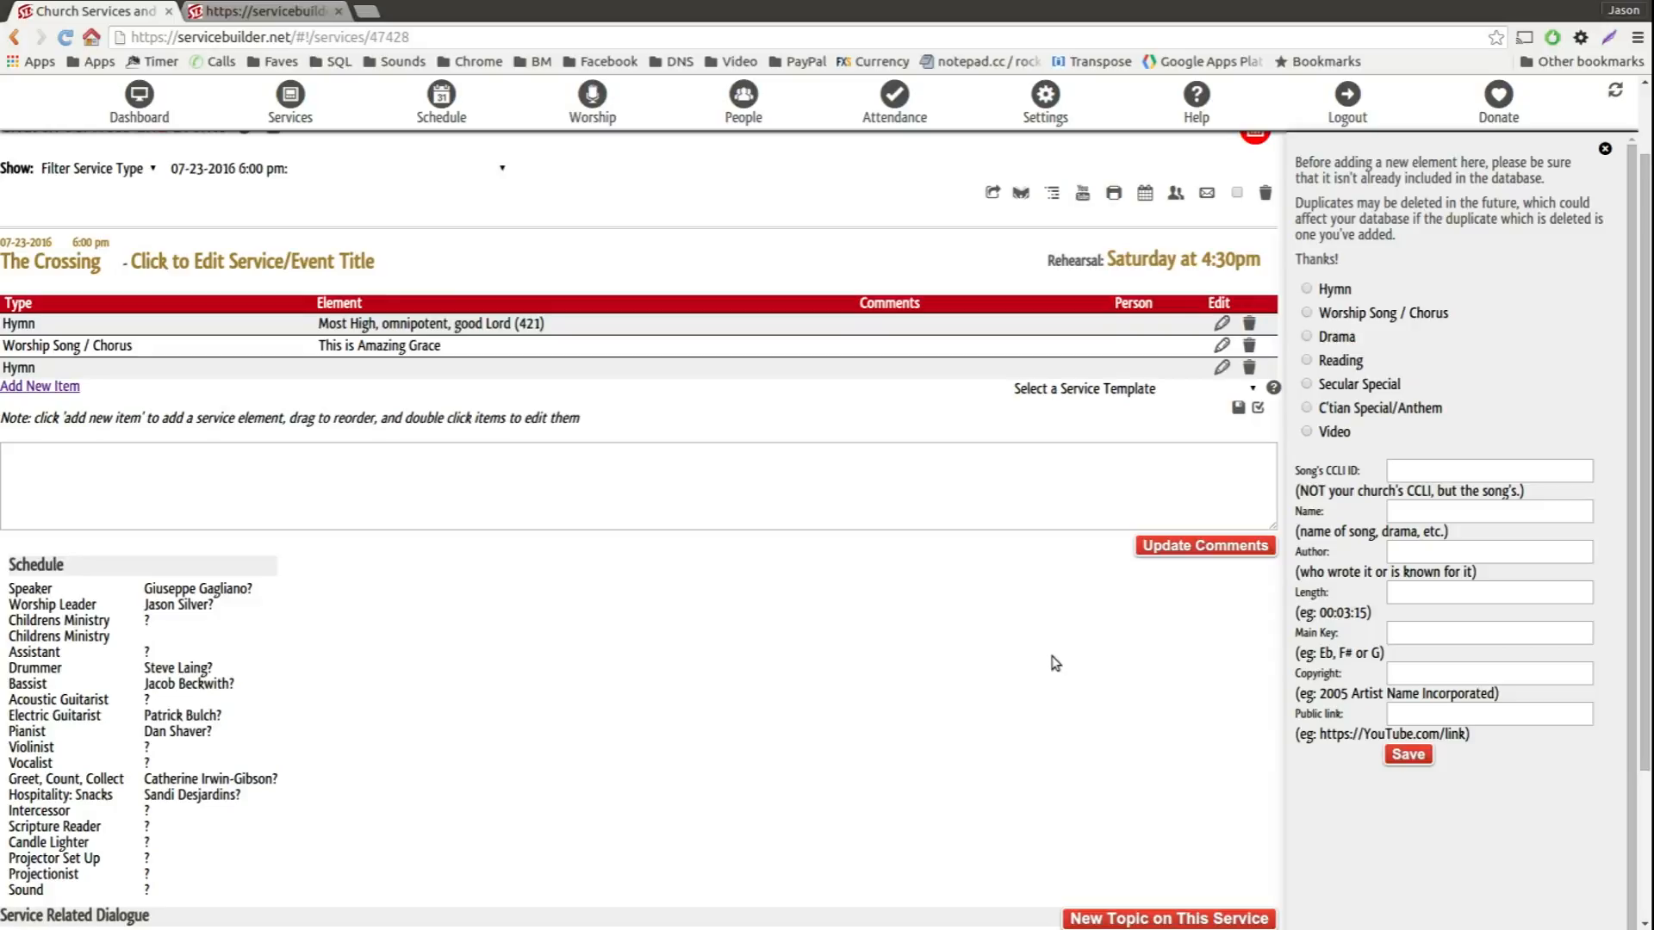
# Step: Open the worship planner, look through the popular, recent, not recent and never used element lists, and return to the element search
pyautogui.click(603, 141)
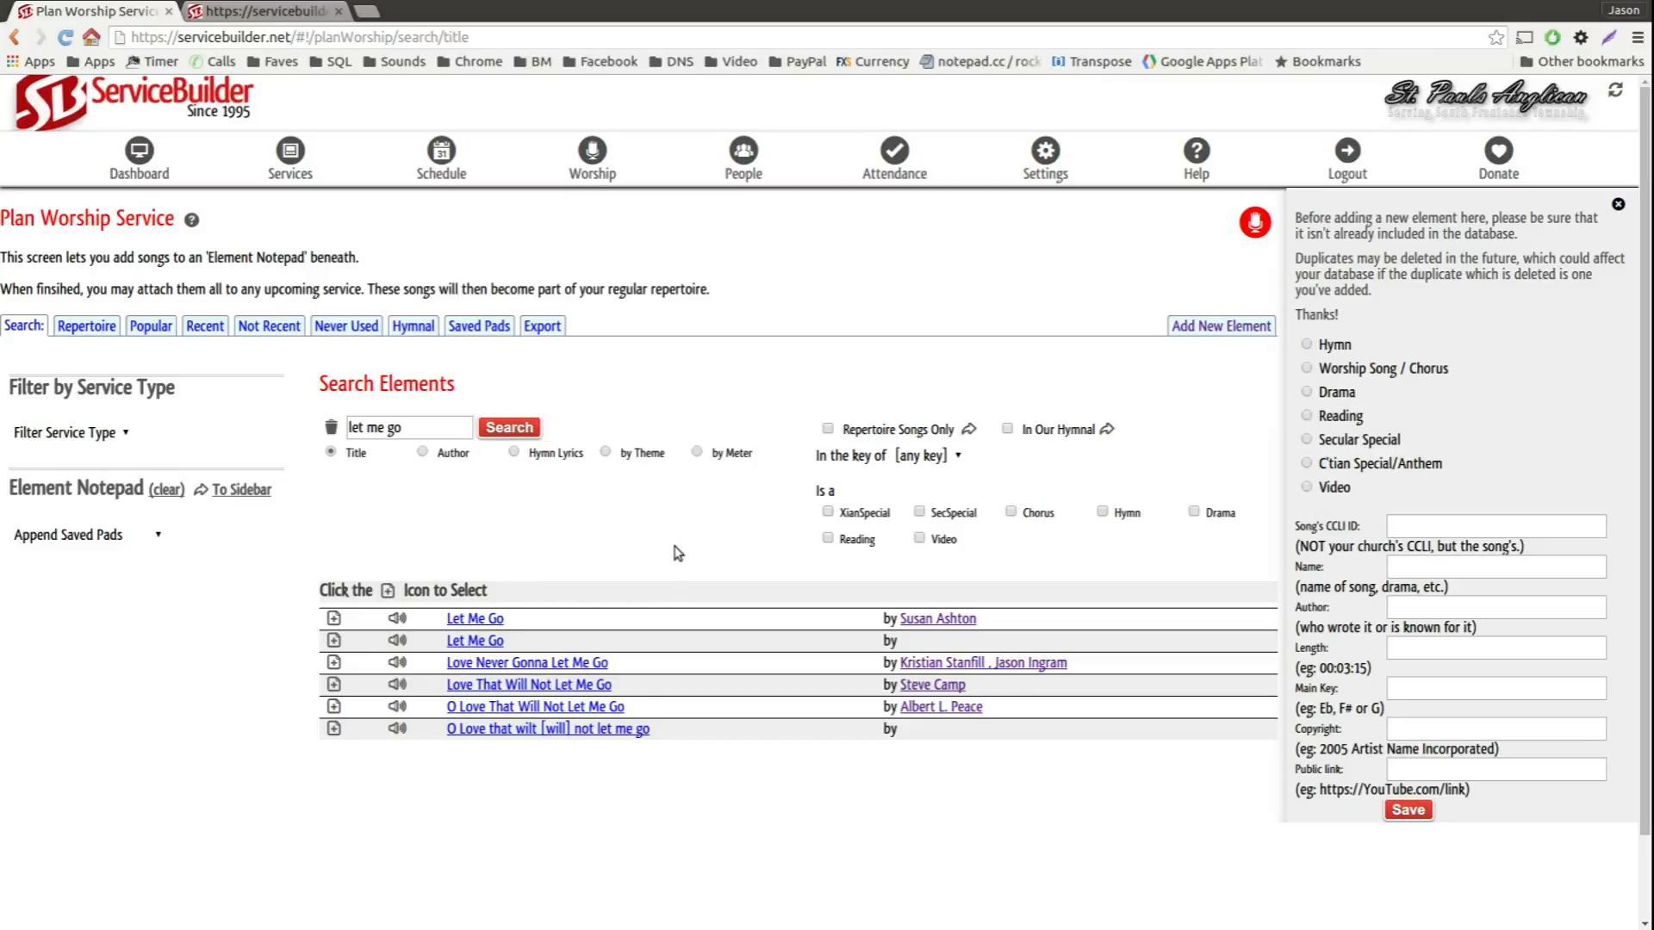
pyautogui.click(151, 325)
pyautogui.click(194, 327)
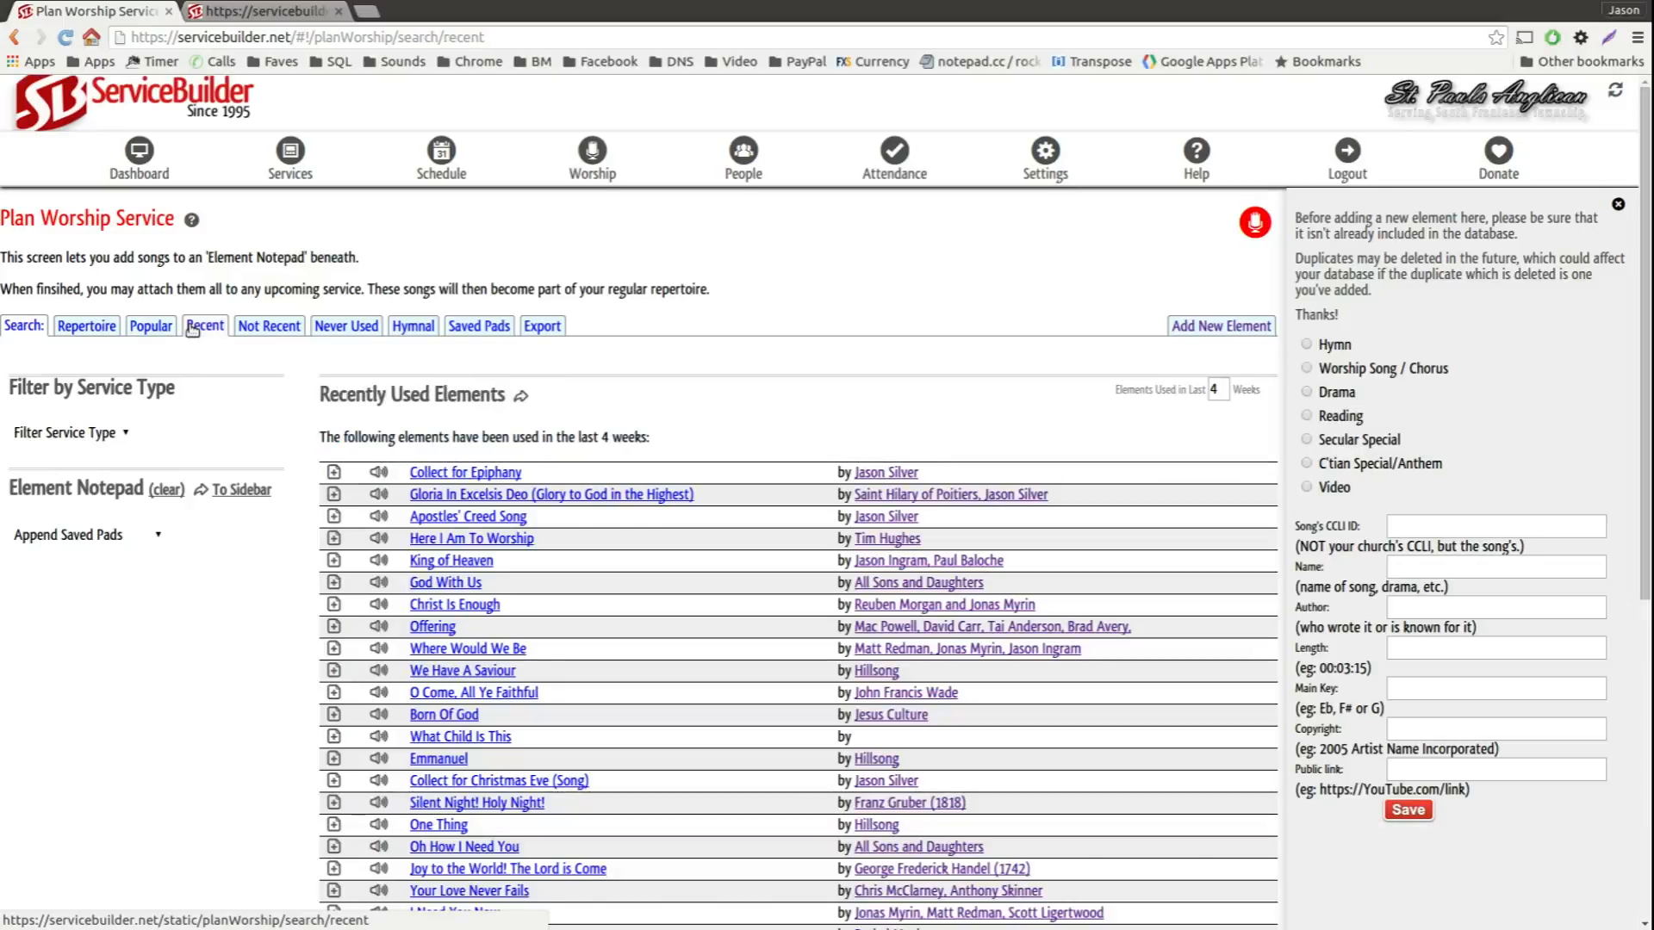
pyautogui.click(271, 328)
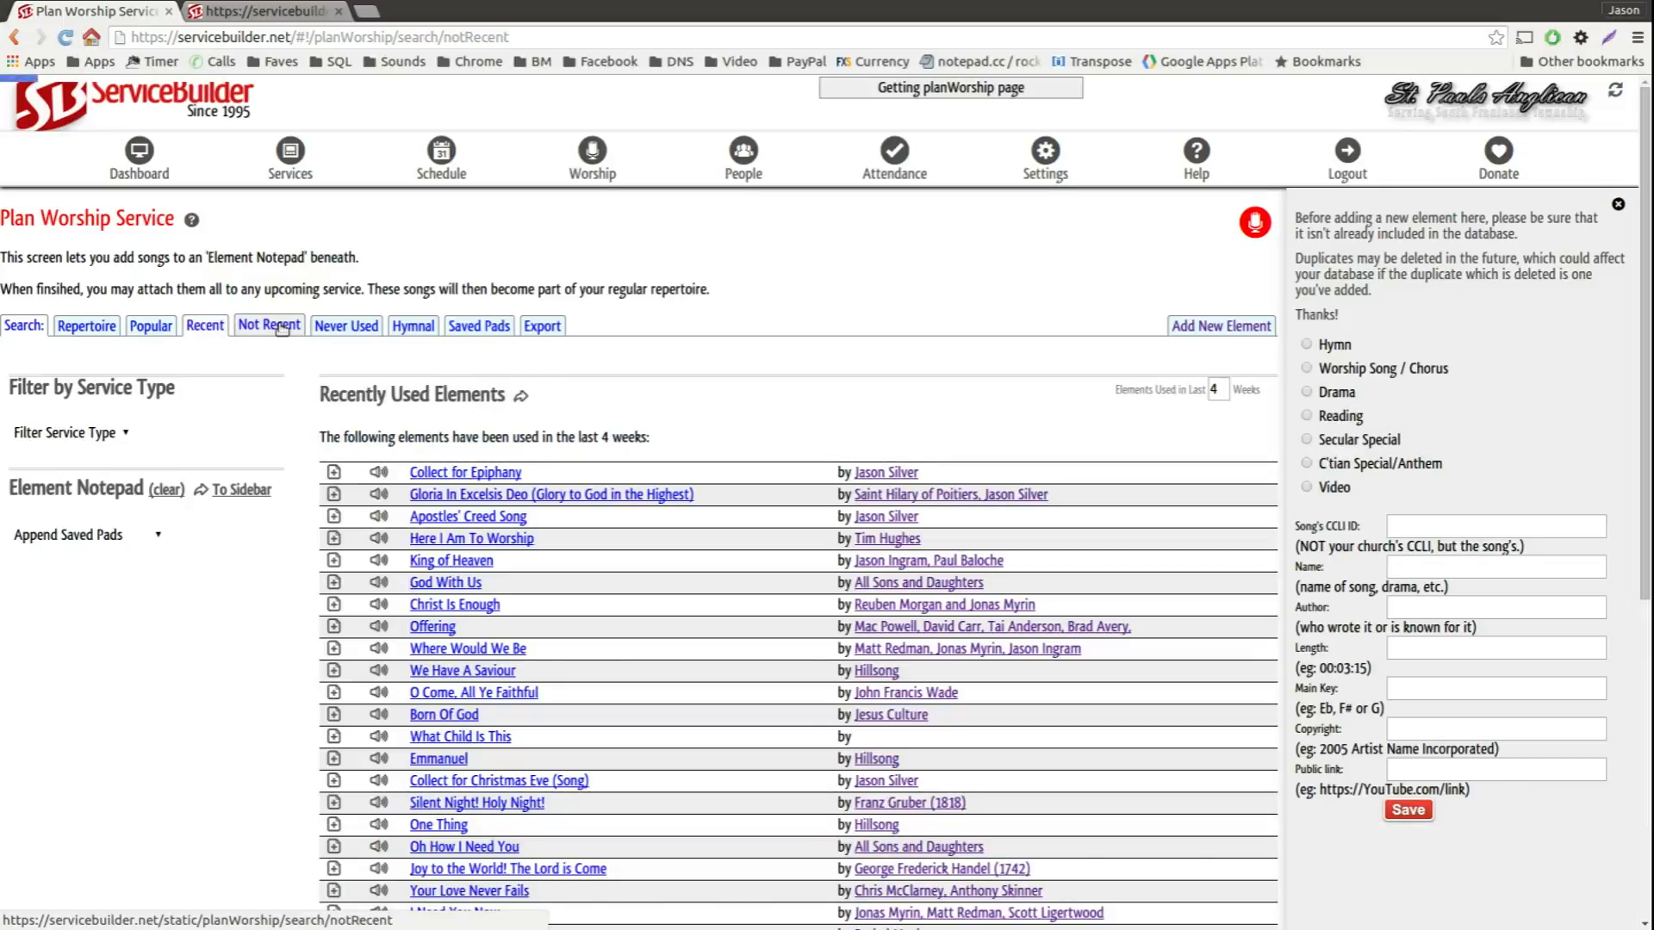
pyautogui.click(336, 327)
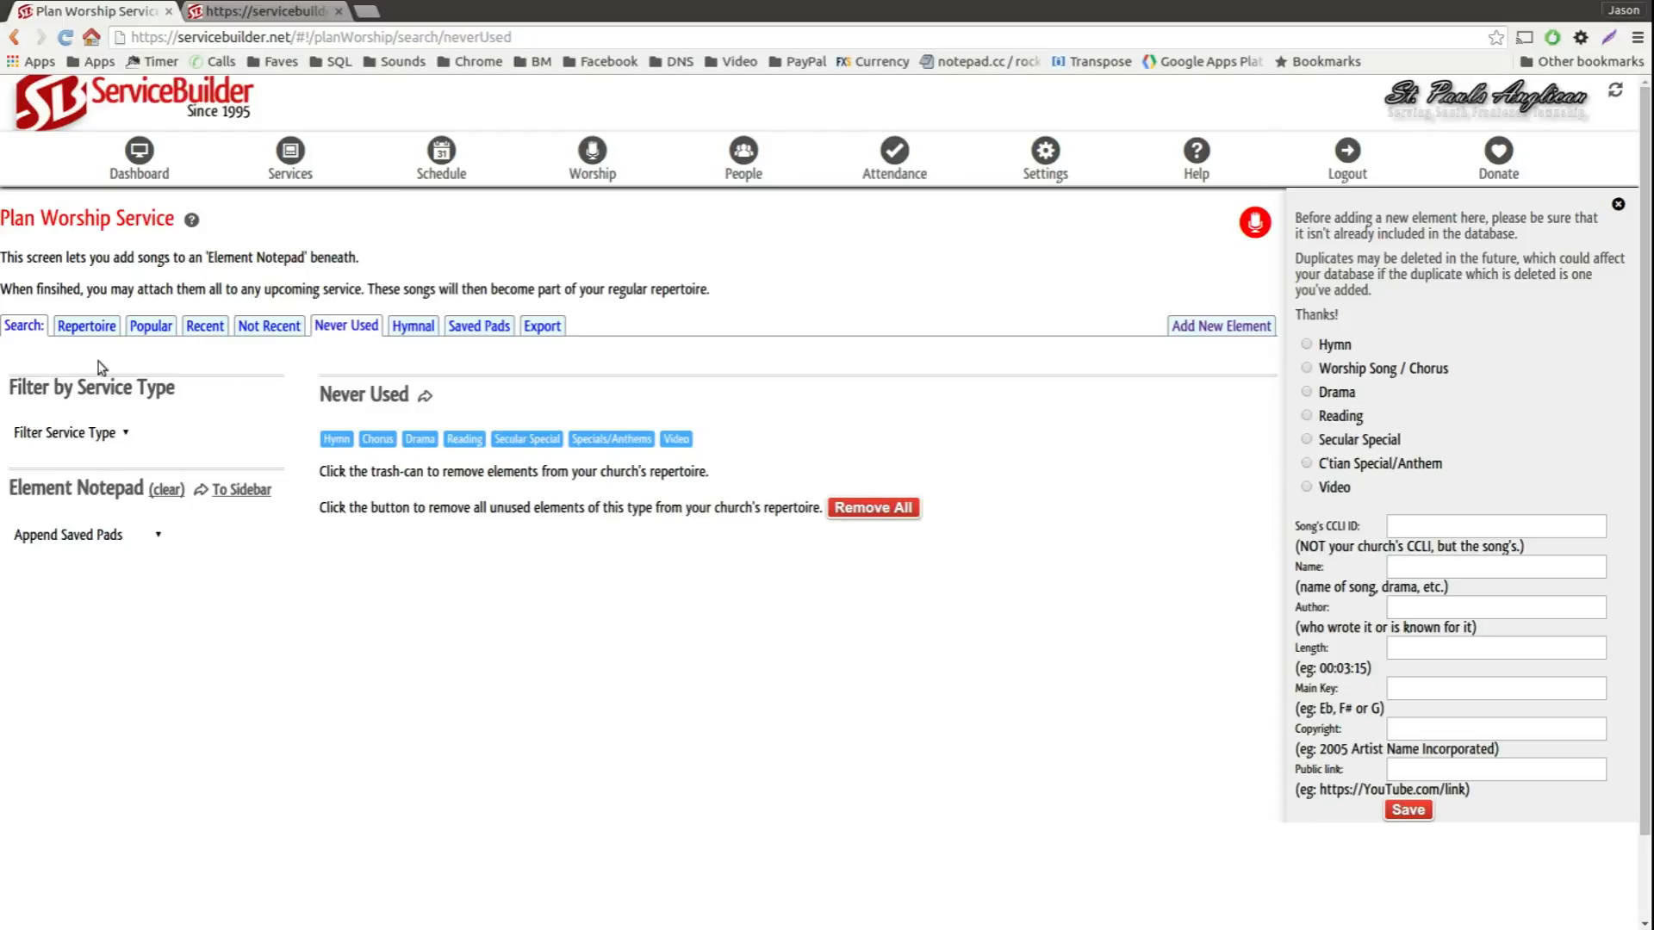
pyautogui.click(28, 327)
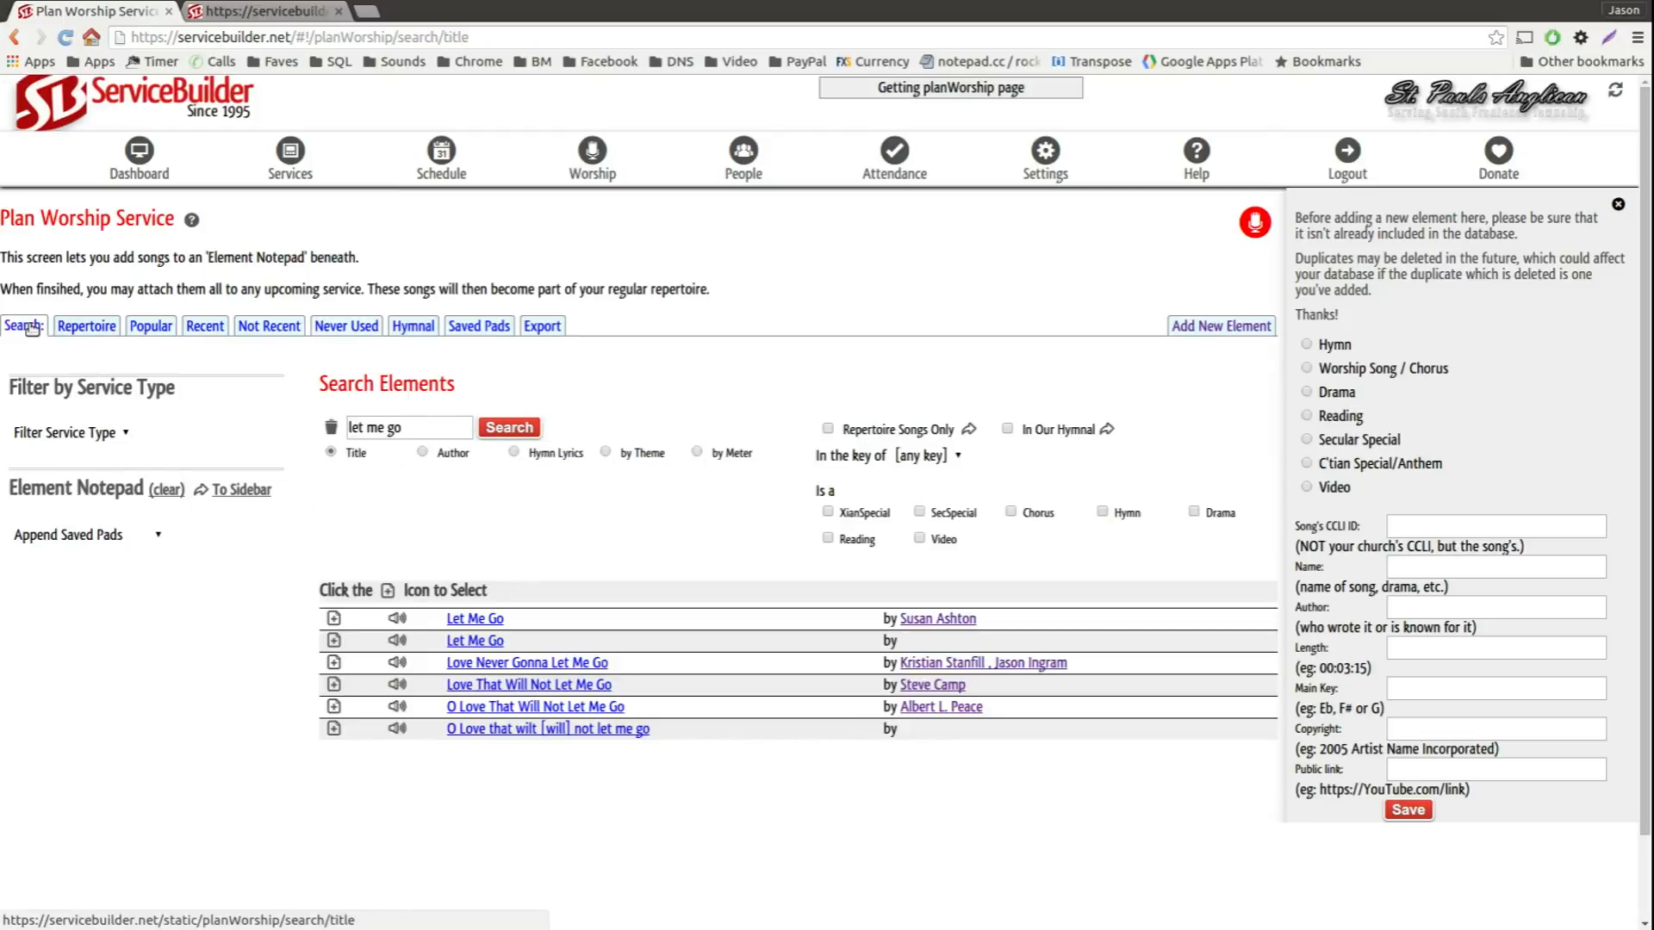
pyautogui.click(432, 429)
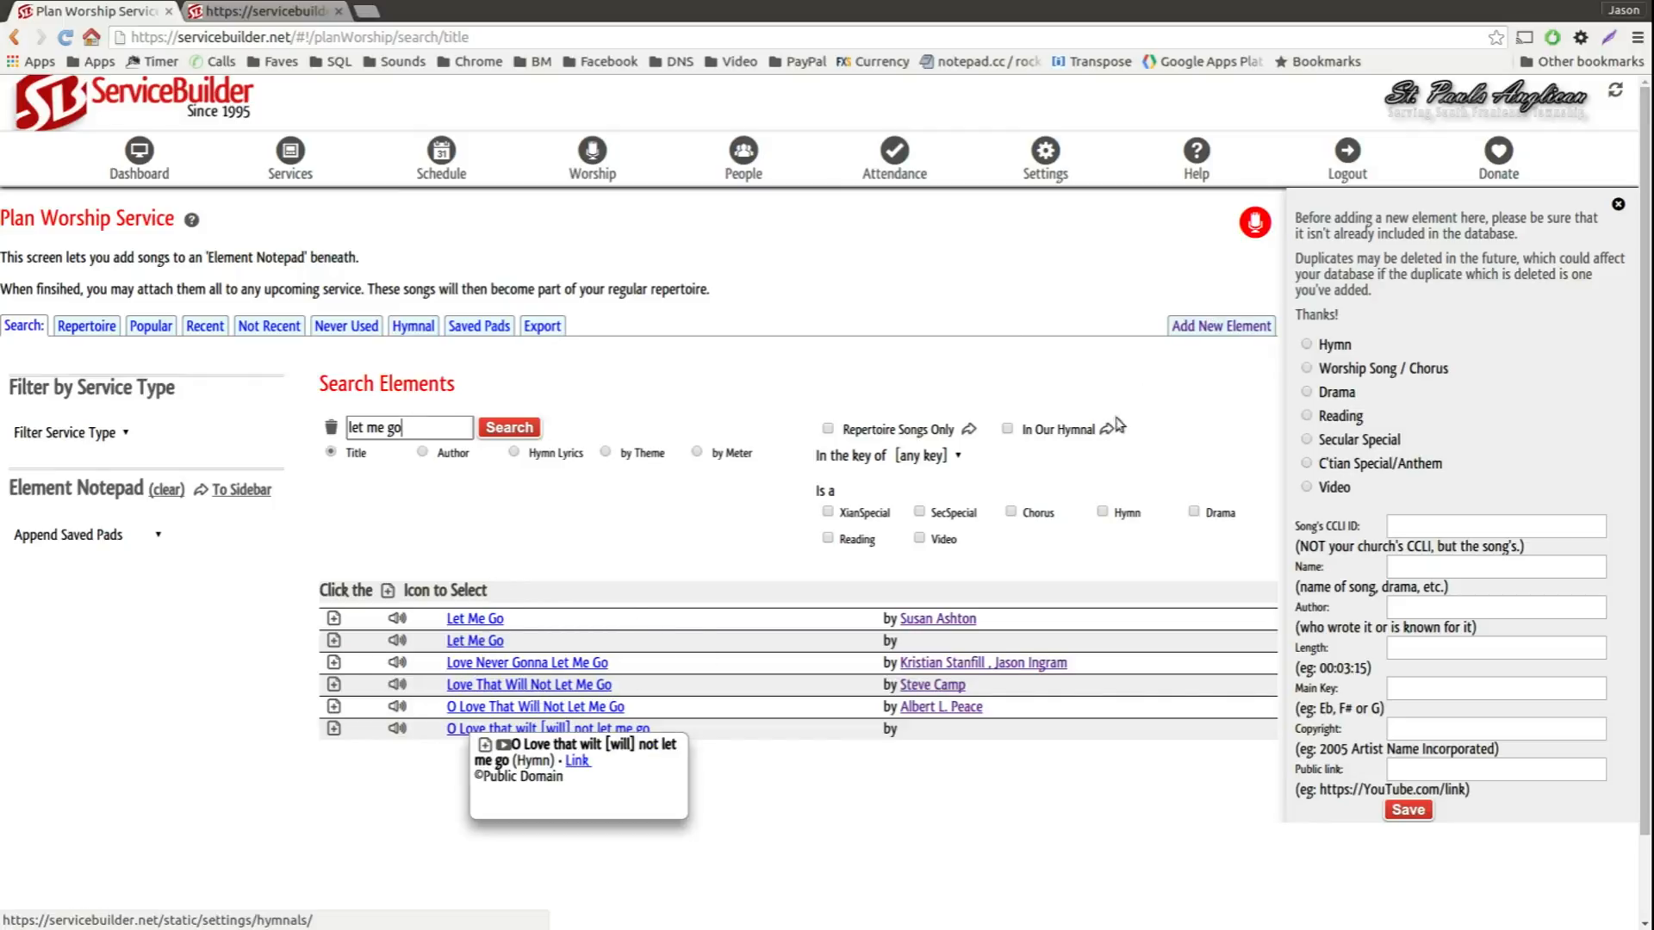
pyautogui.click(1206, 330)
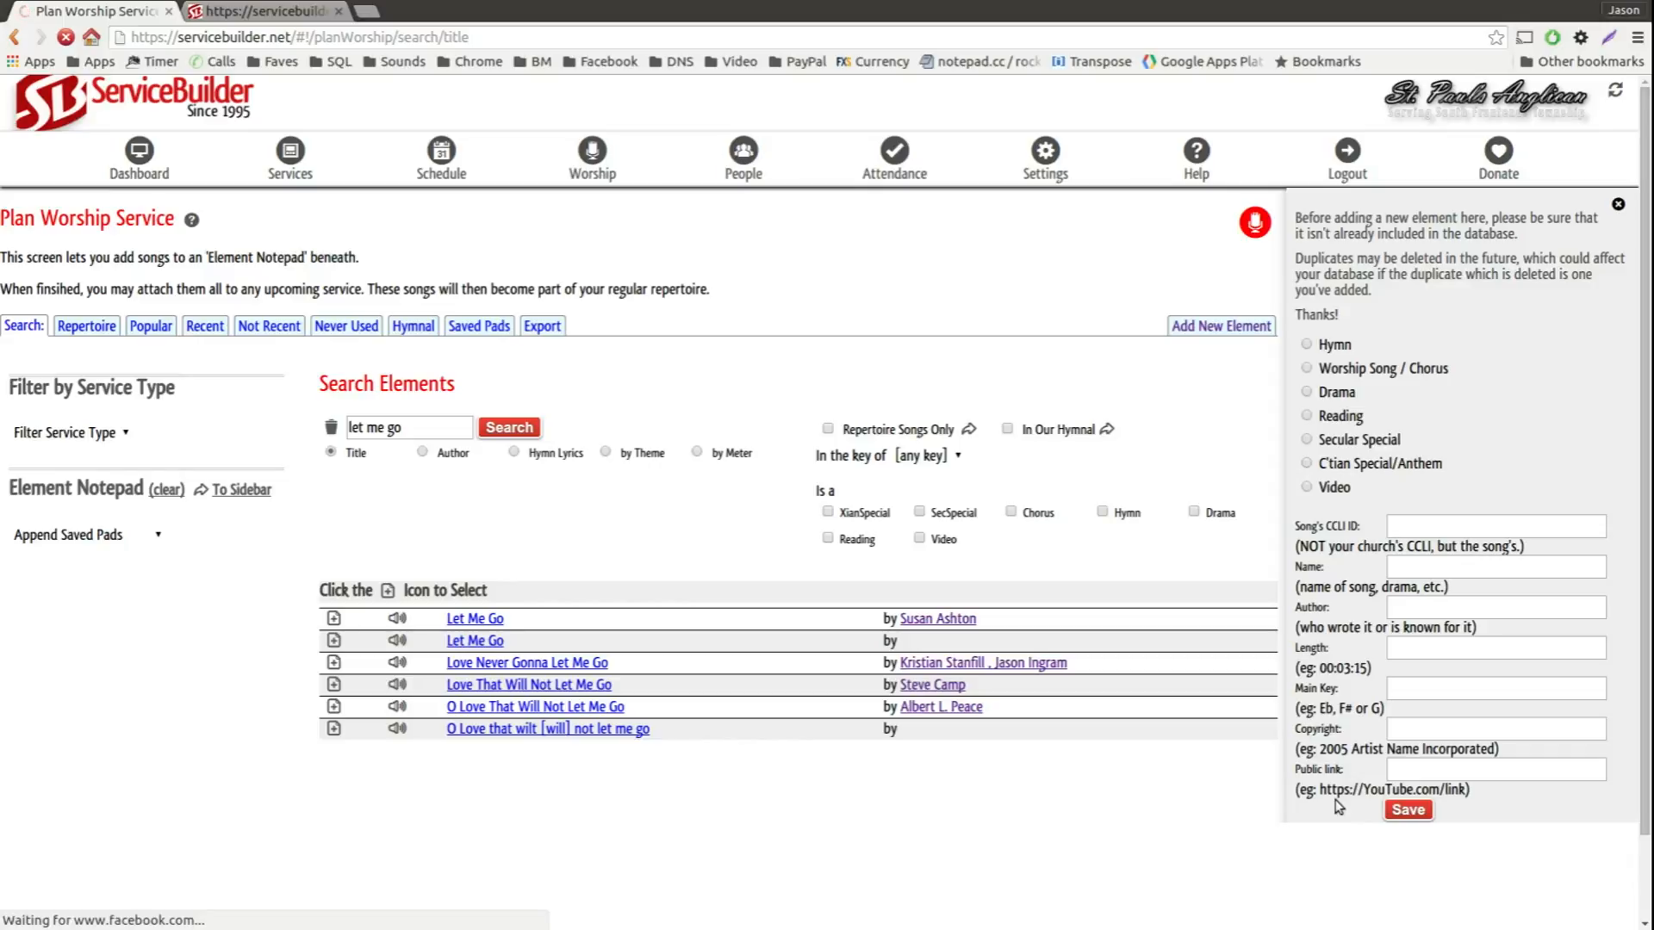
# Step: Add "Love Never Gonna Let Me Go", "Love That Will Not Let Me Go" and "O Love That Will Not Let Me Go" to the Element Notepad
pyautogui.click(334, 664)
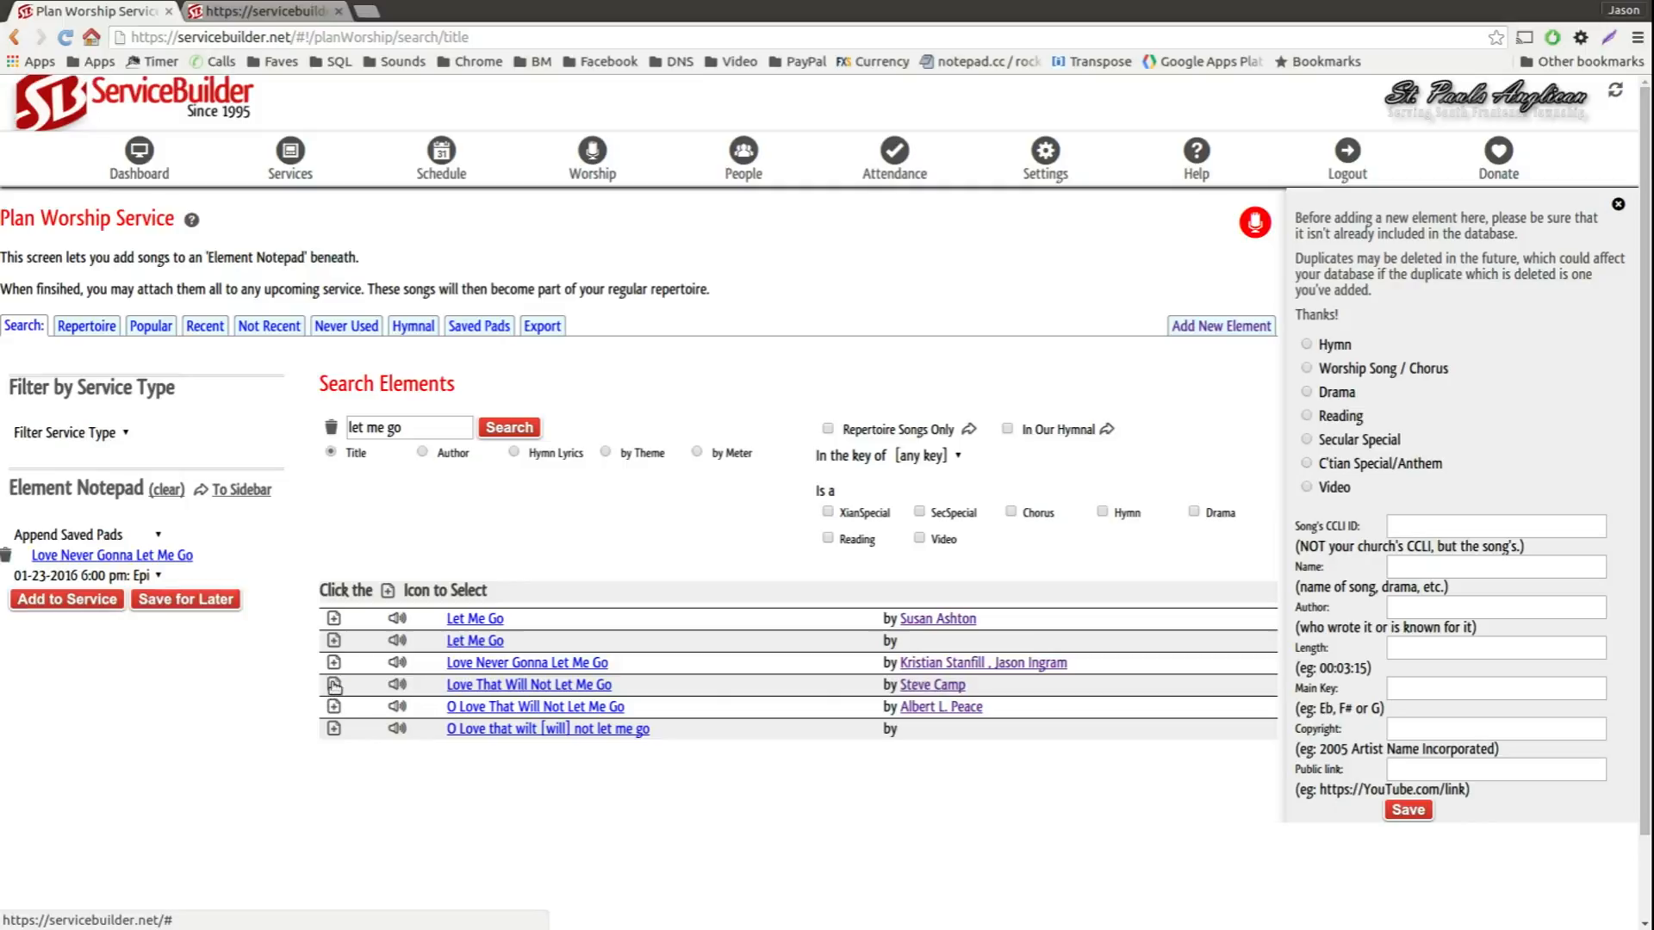
pyautogui.click(334, 686)
pyautogui.click(335, 707)
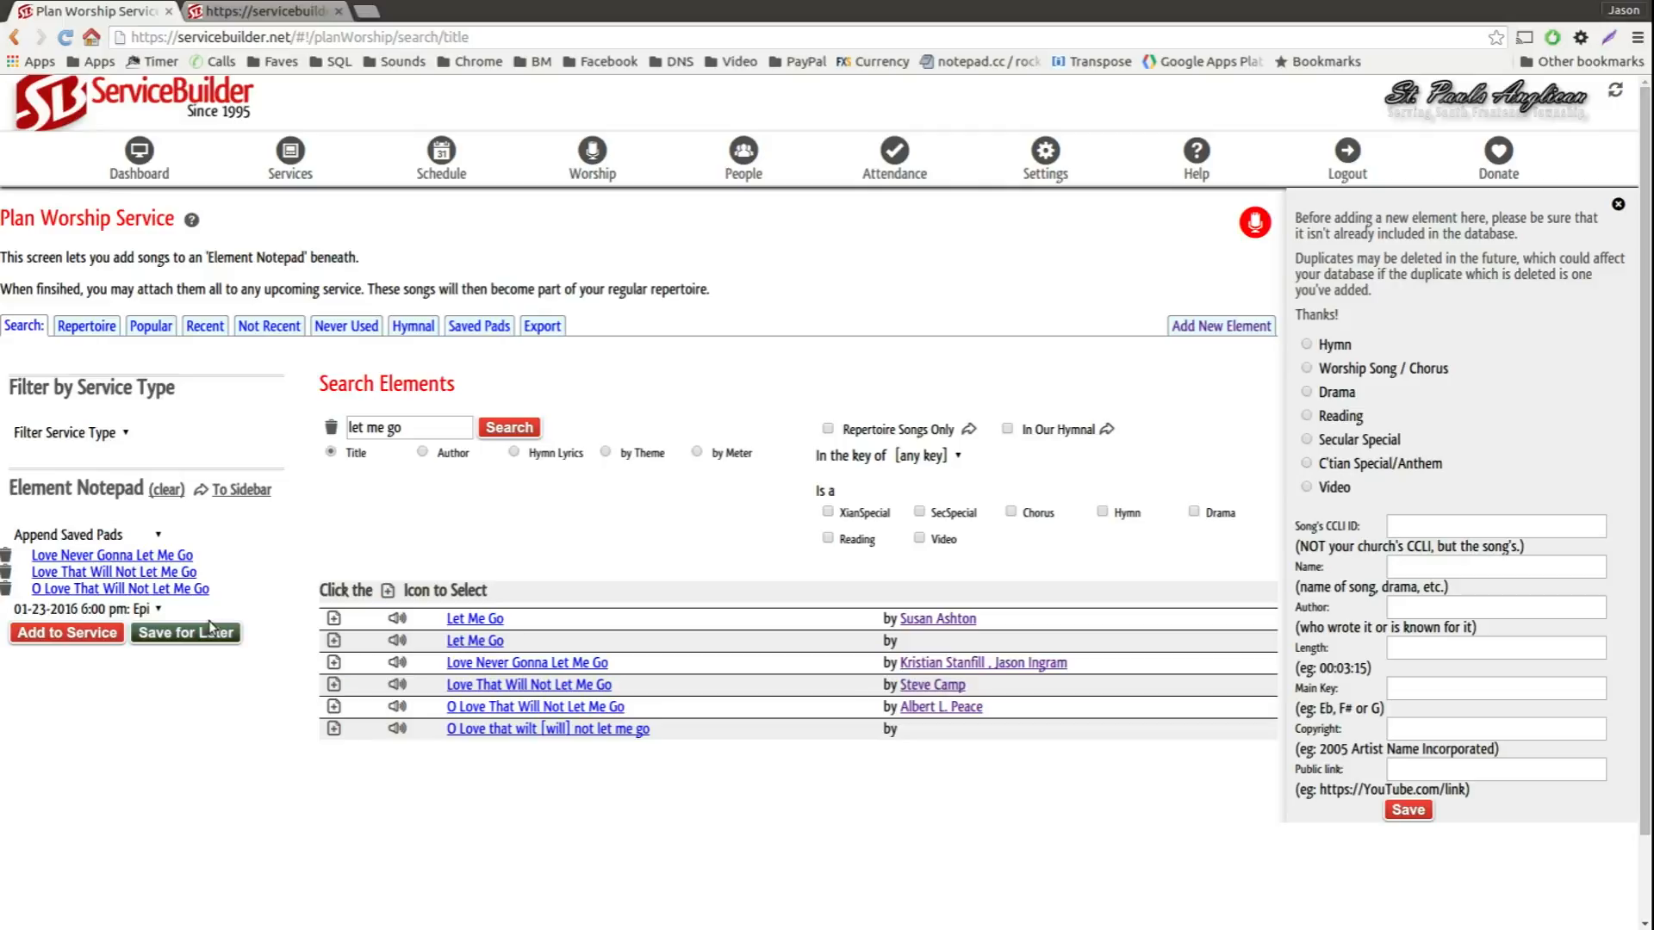
# Step: Search element titles for "amazing grace" and add "Amazing Grace" by John Newton and "God's Amazing Grace" to the Element Notepad
pyautogui.click(404, 427)
pyautogui.tripleClick(402, 427)
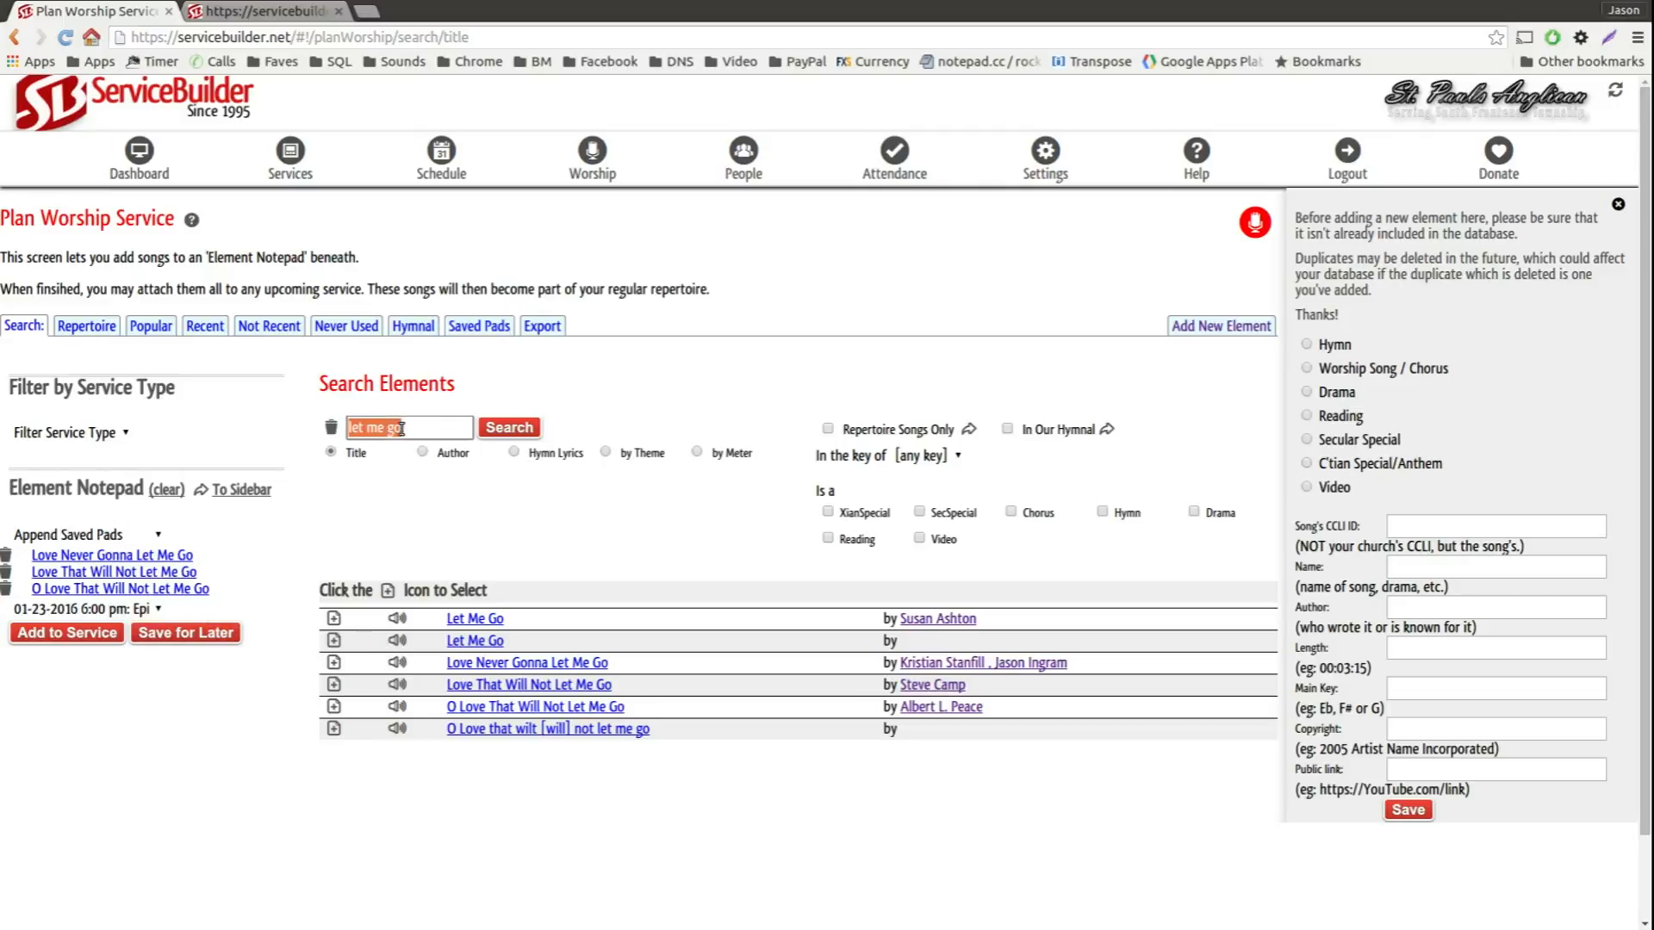
pyautogui.write('amazing grace')
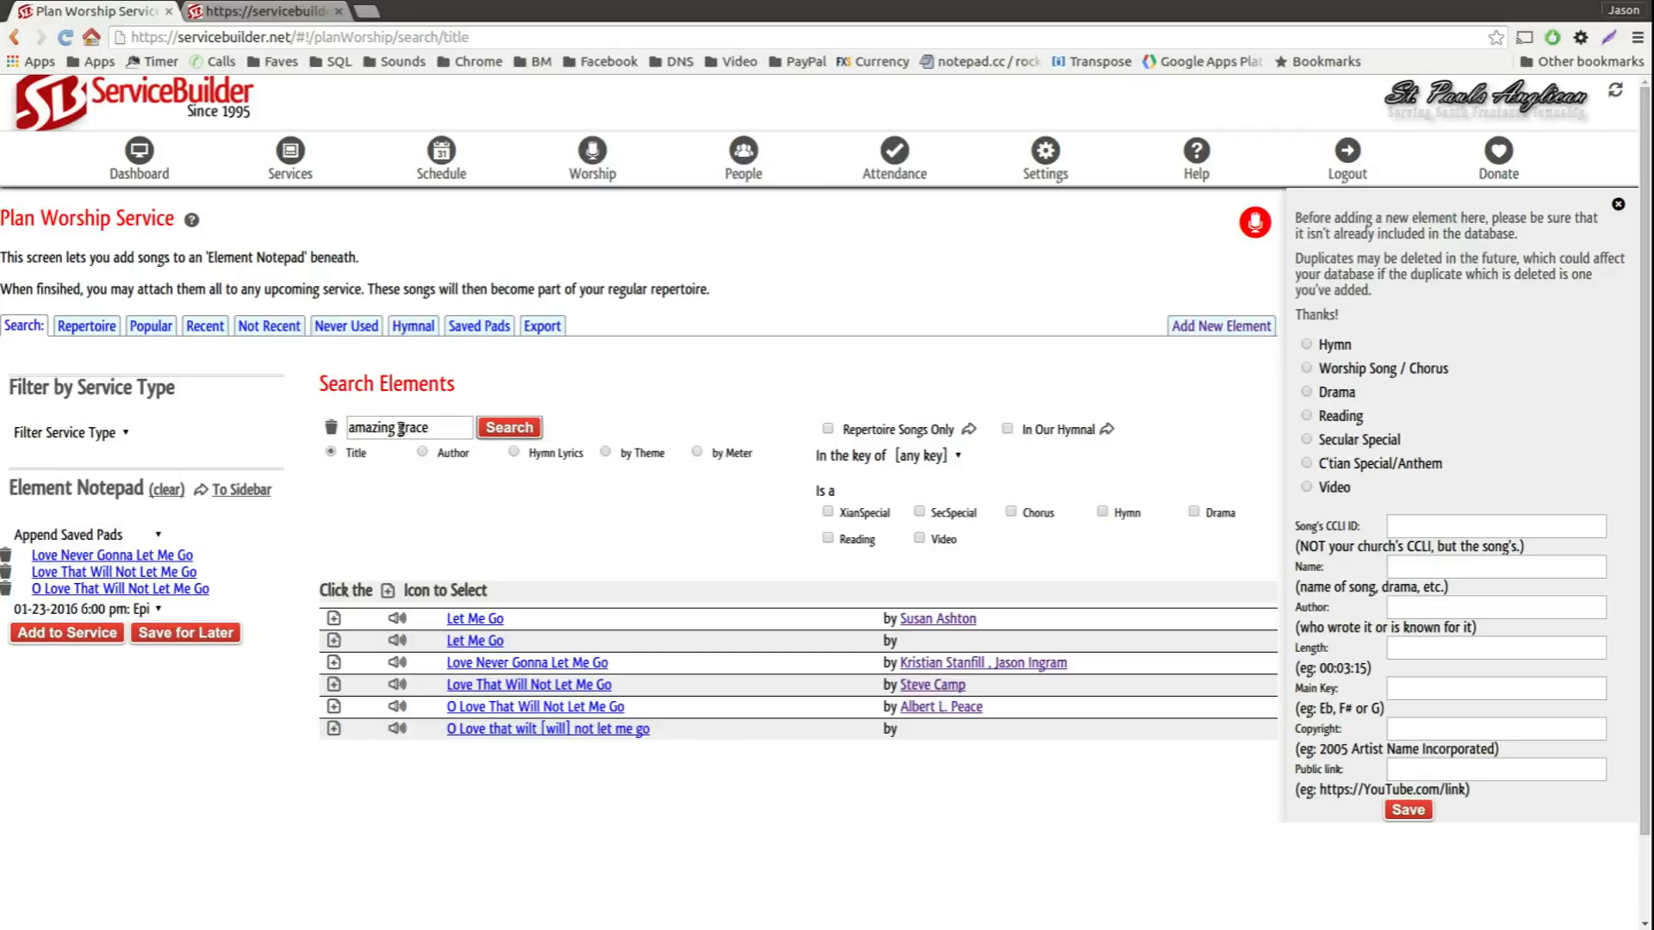
pyautogui.press('Return')
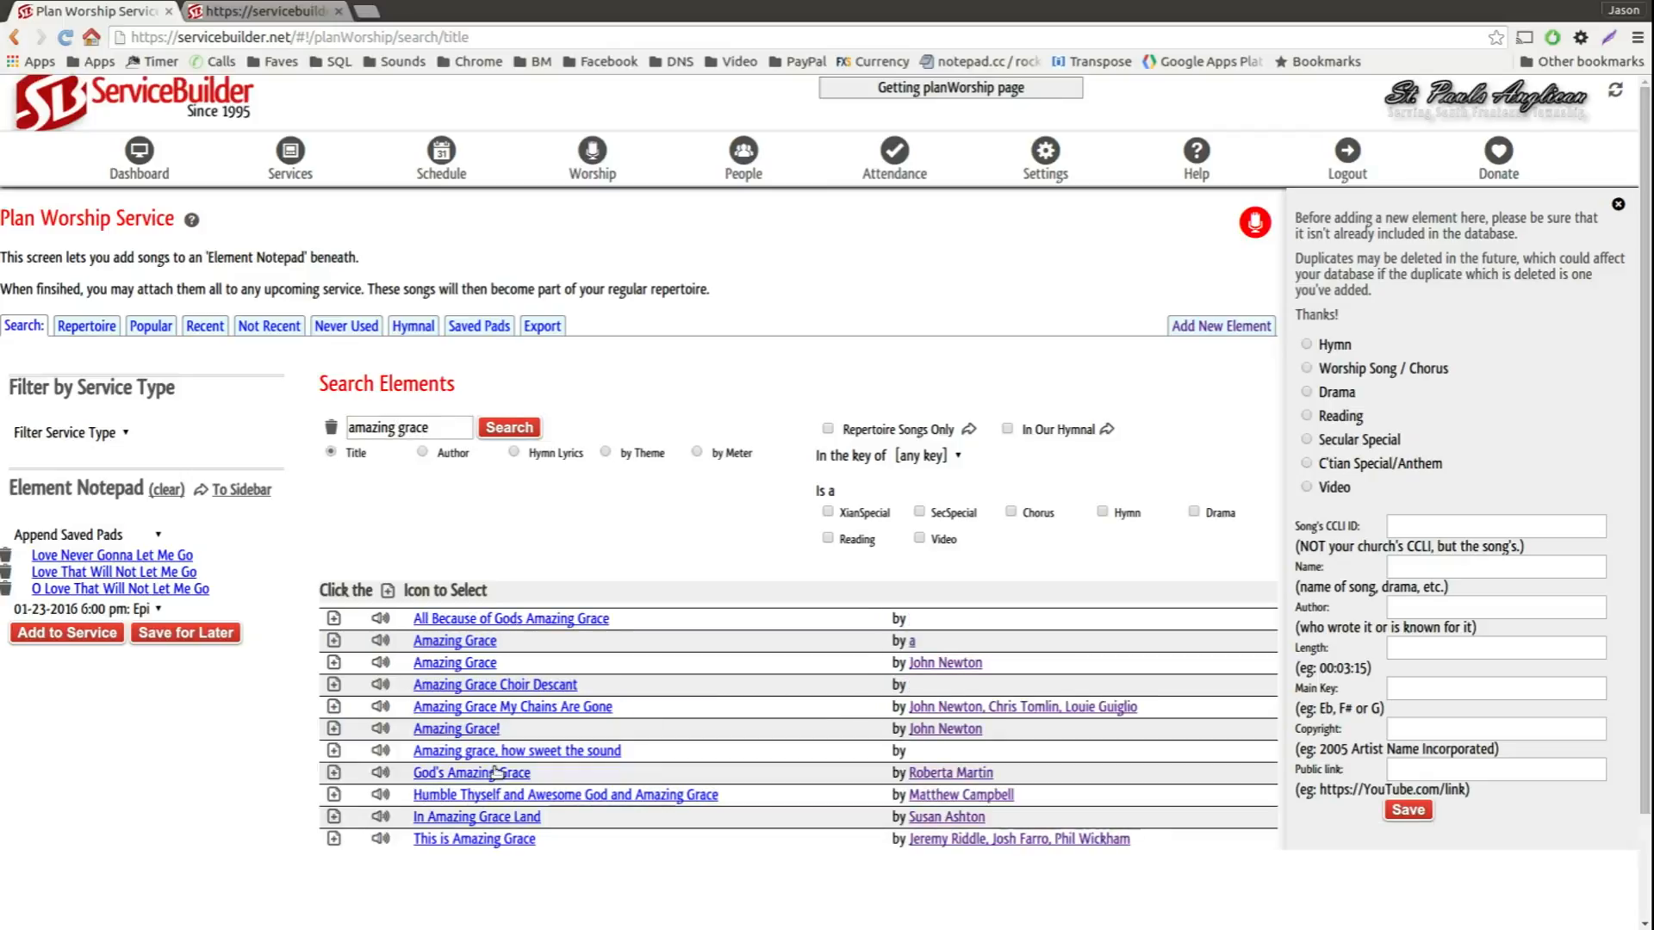
pyautogui.click(333, 664)
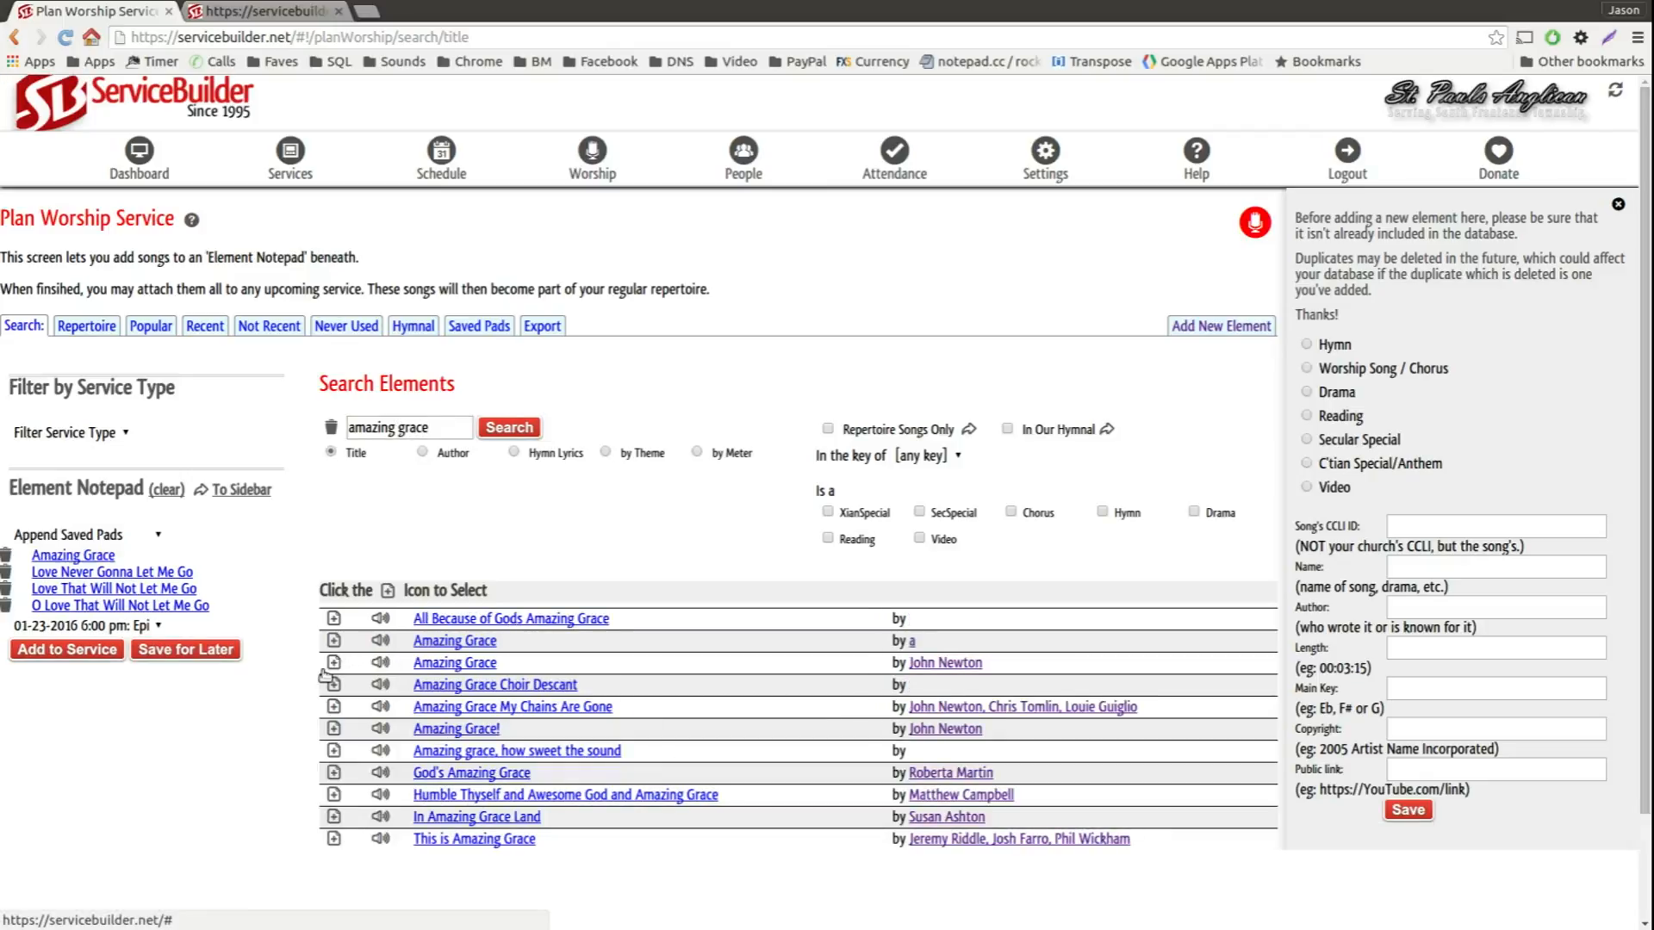
pyautogui.click(334, 774)
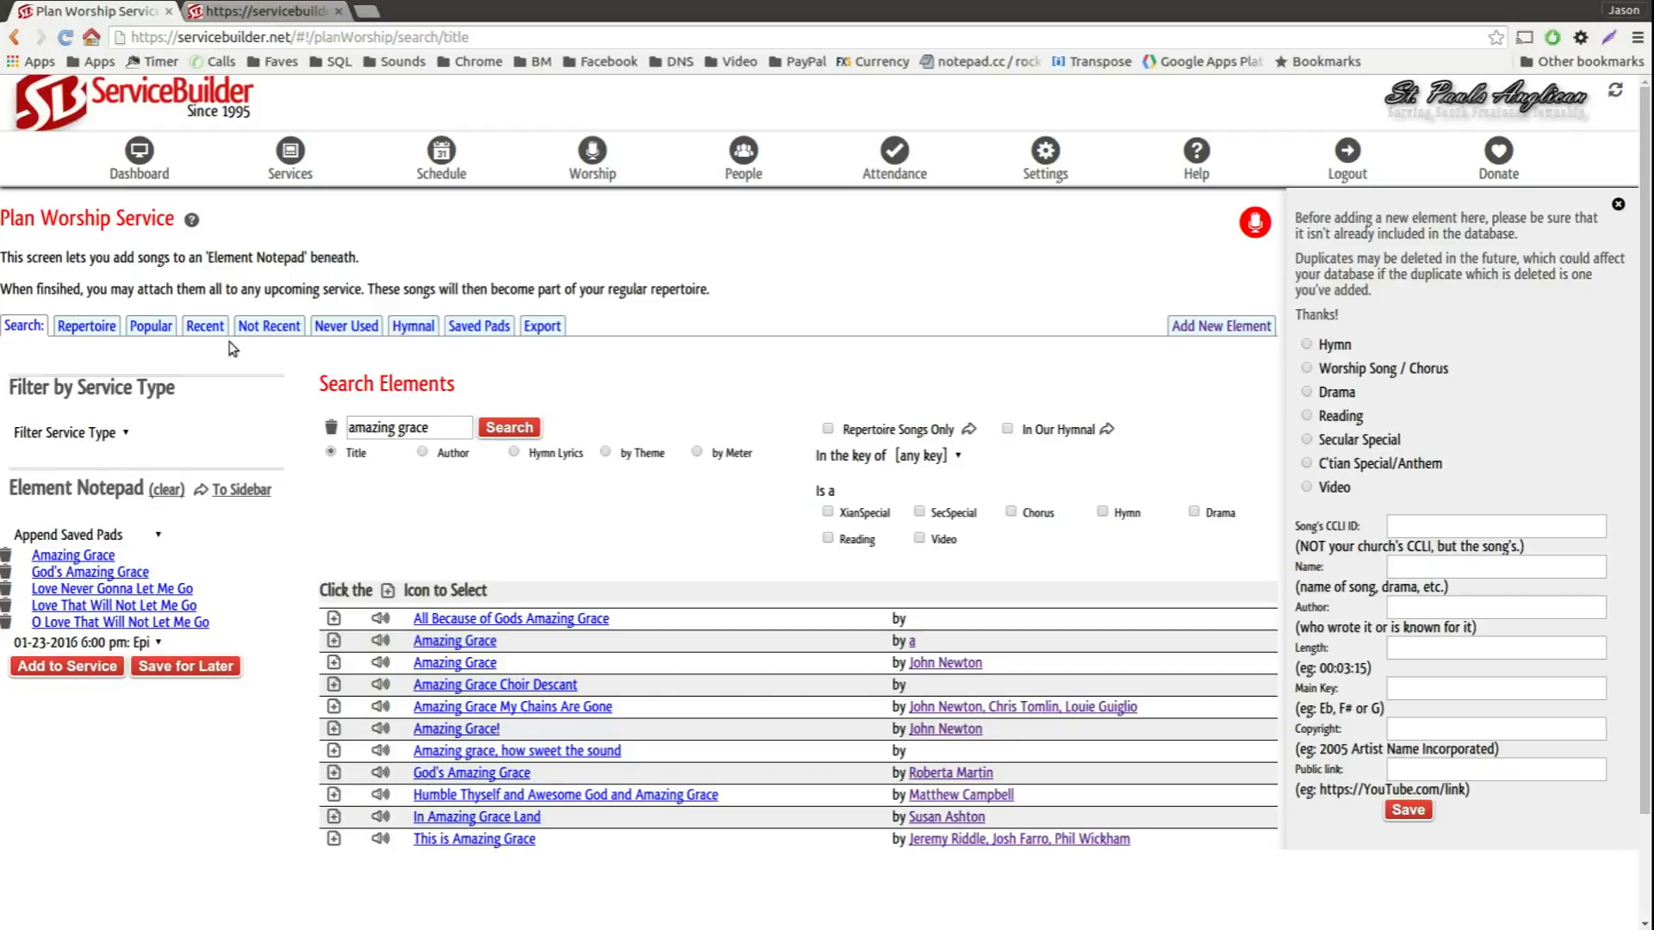
# Step: Add "Wake Up" and "Enough" from the not recently used elements to the Element Notepad
pyautogui.click(206, 328)
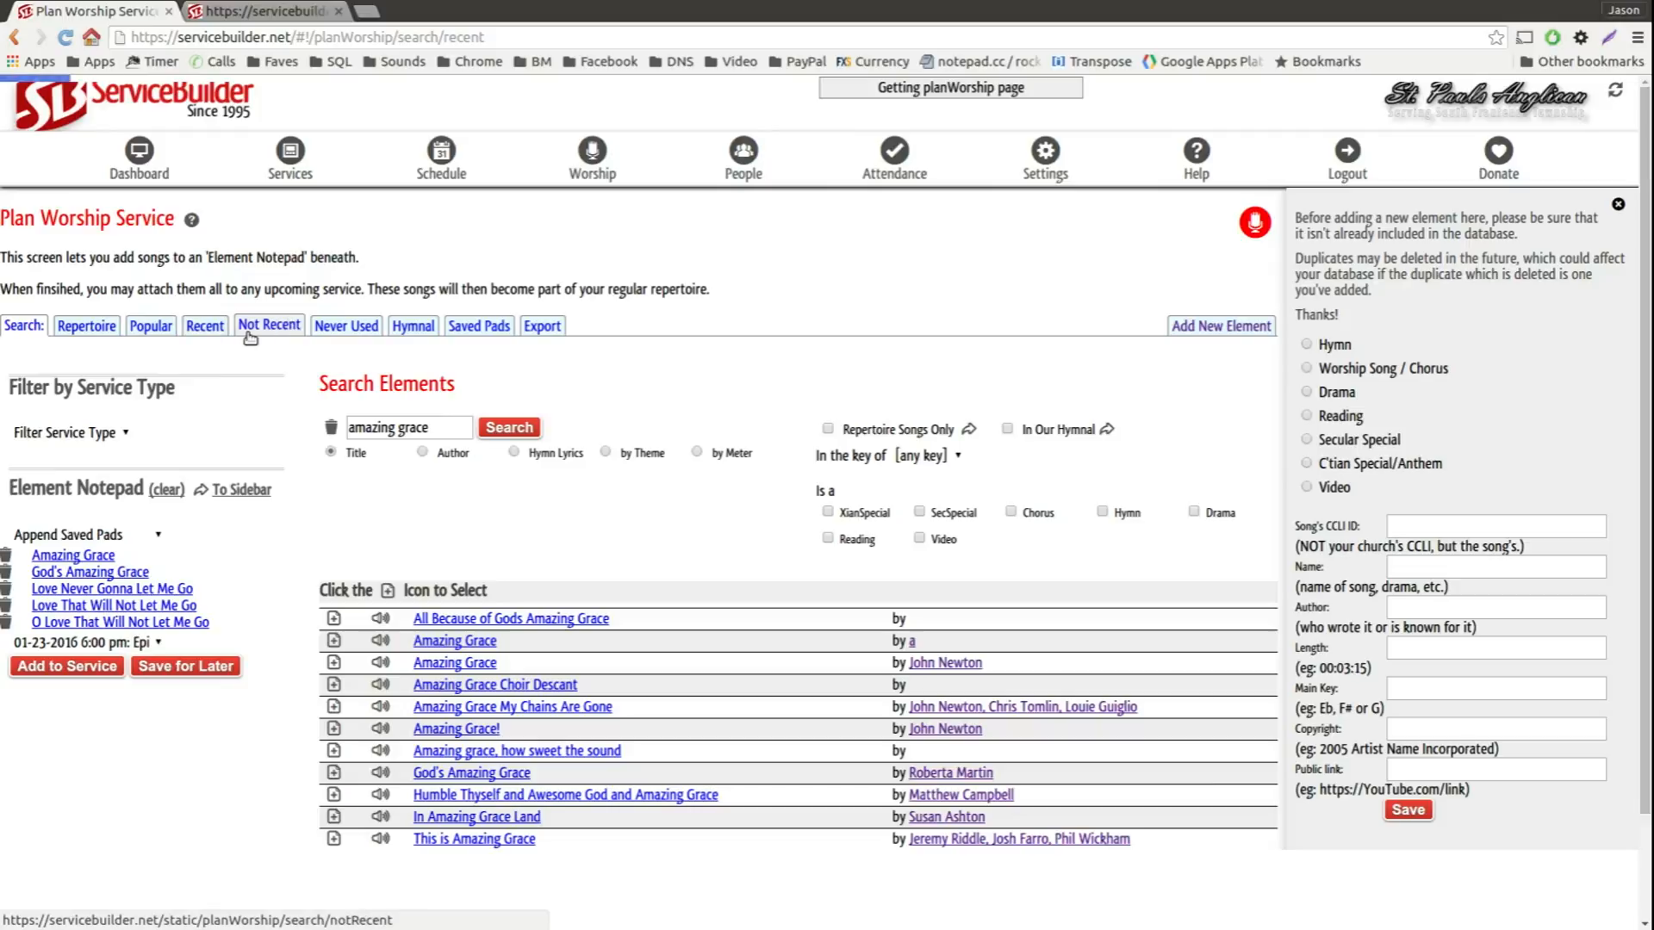
pyautogui.click(268, 327)
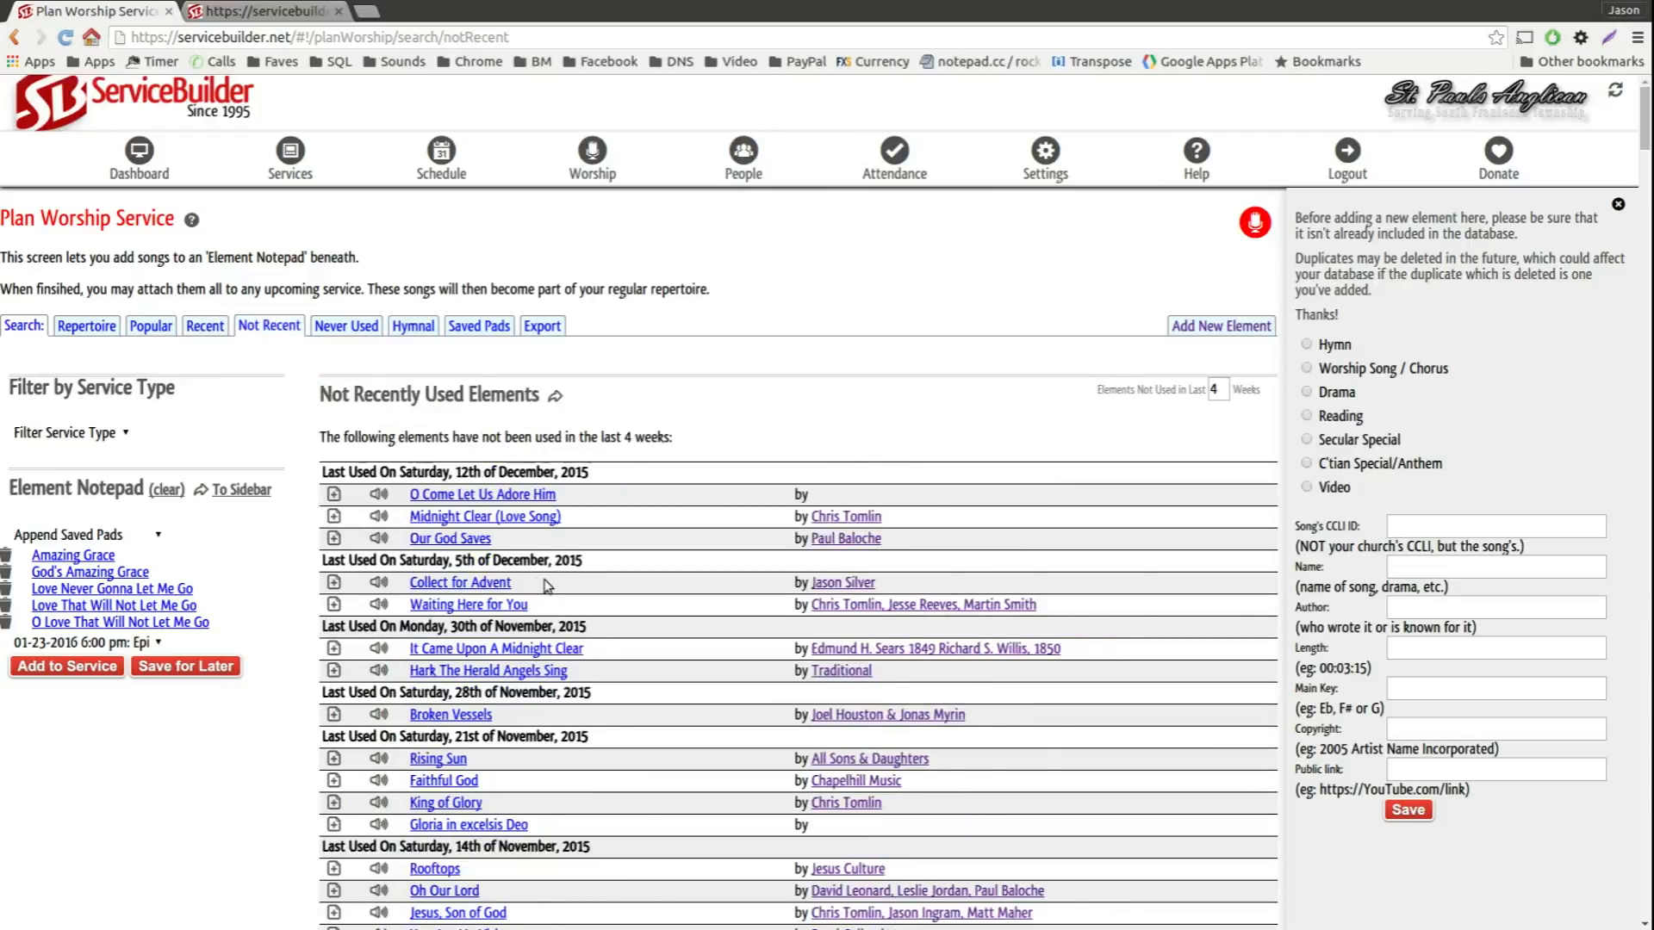
pyautogui.scroll(-2, 583, 475)
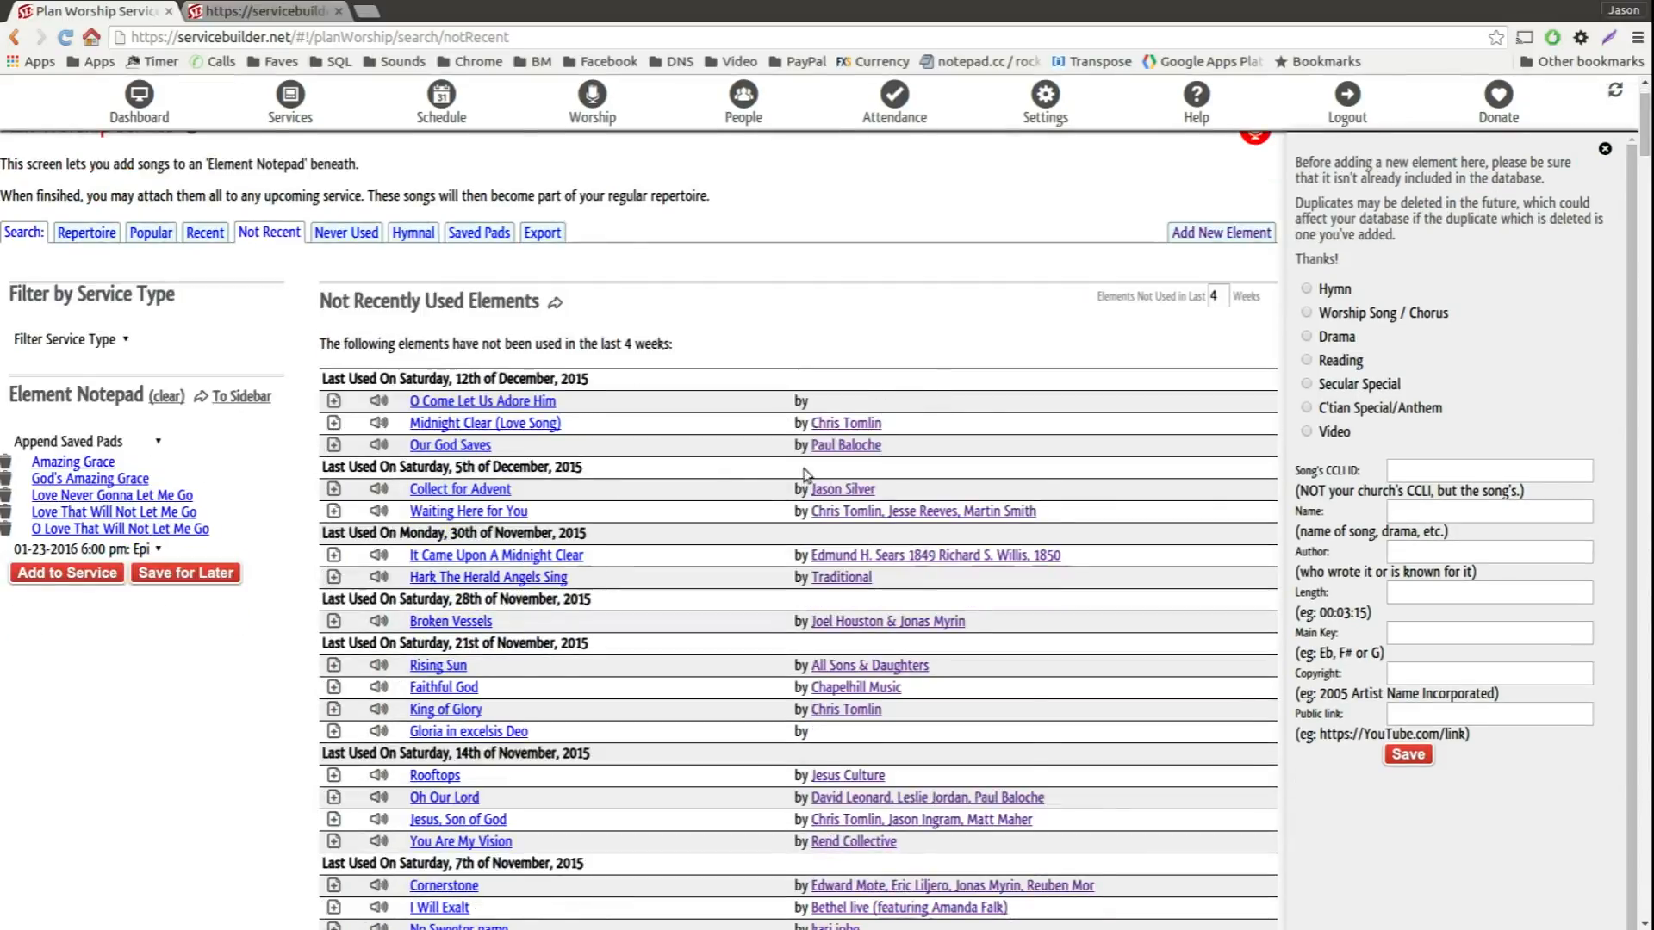
pyautogui.scroll(-5, 583, 475)
pyautogui.scroll(-4, 535, 540)
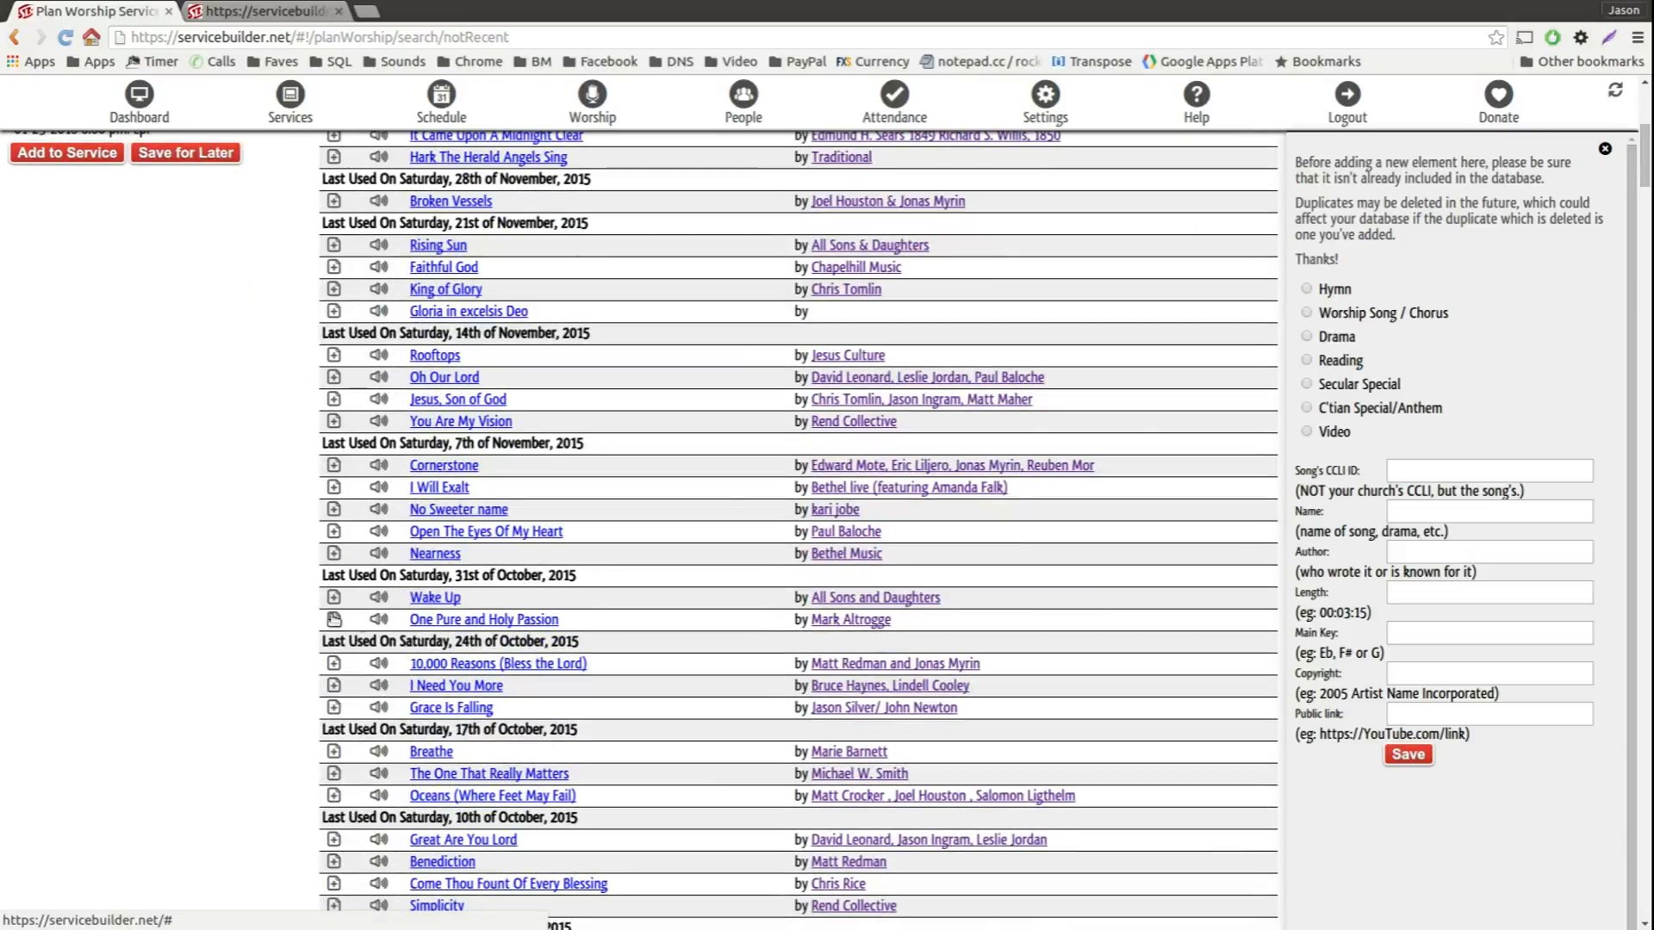
pyautogui.scroll(-10, 251, 621)
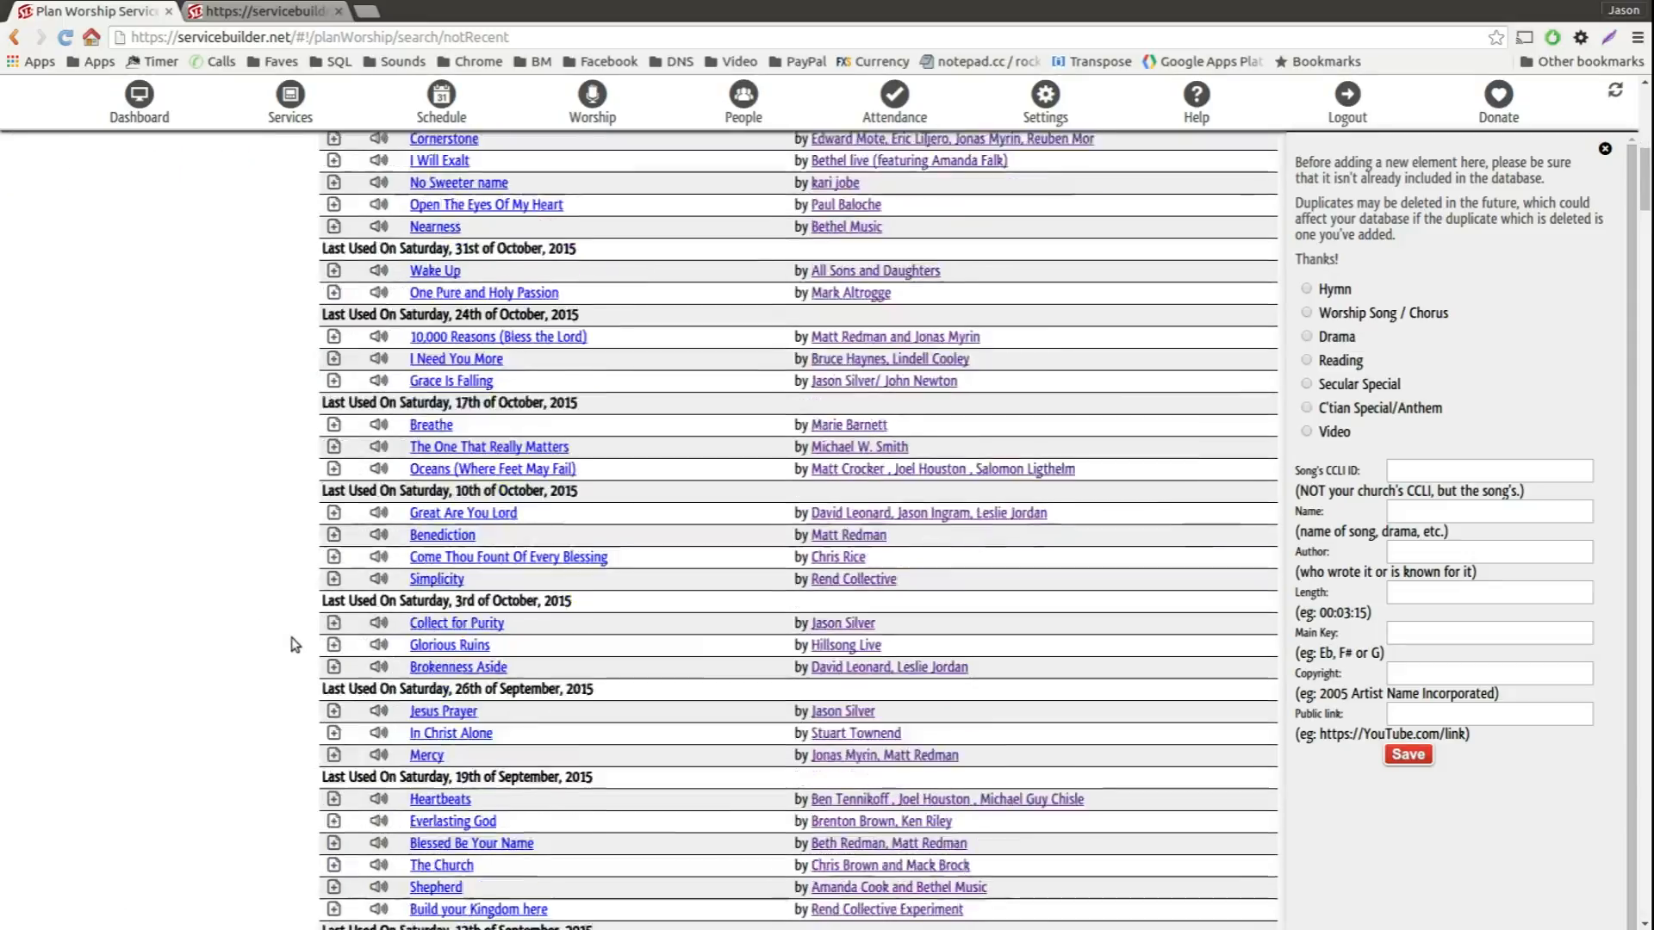
pyautogui.scroll(-1, 475, 735)
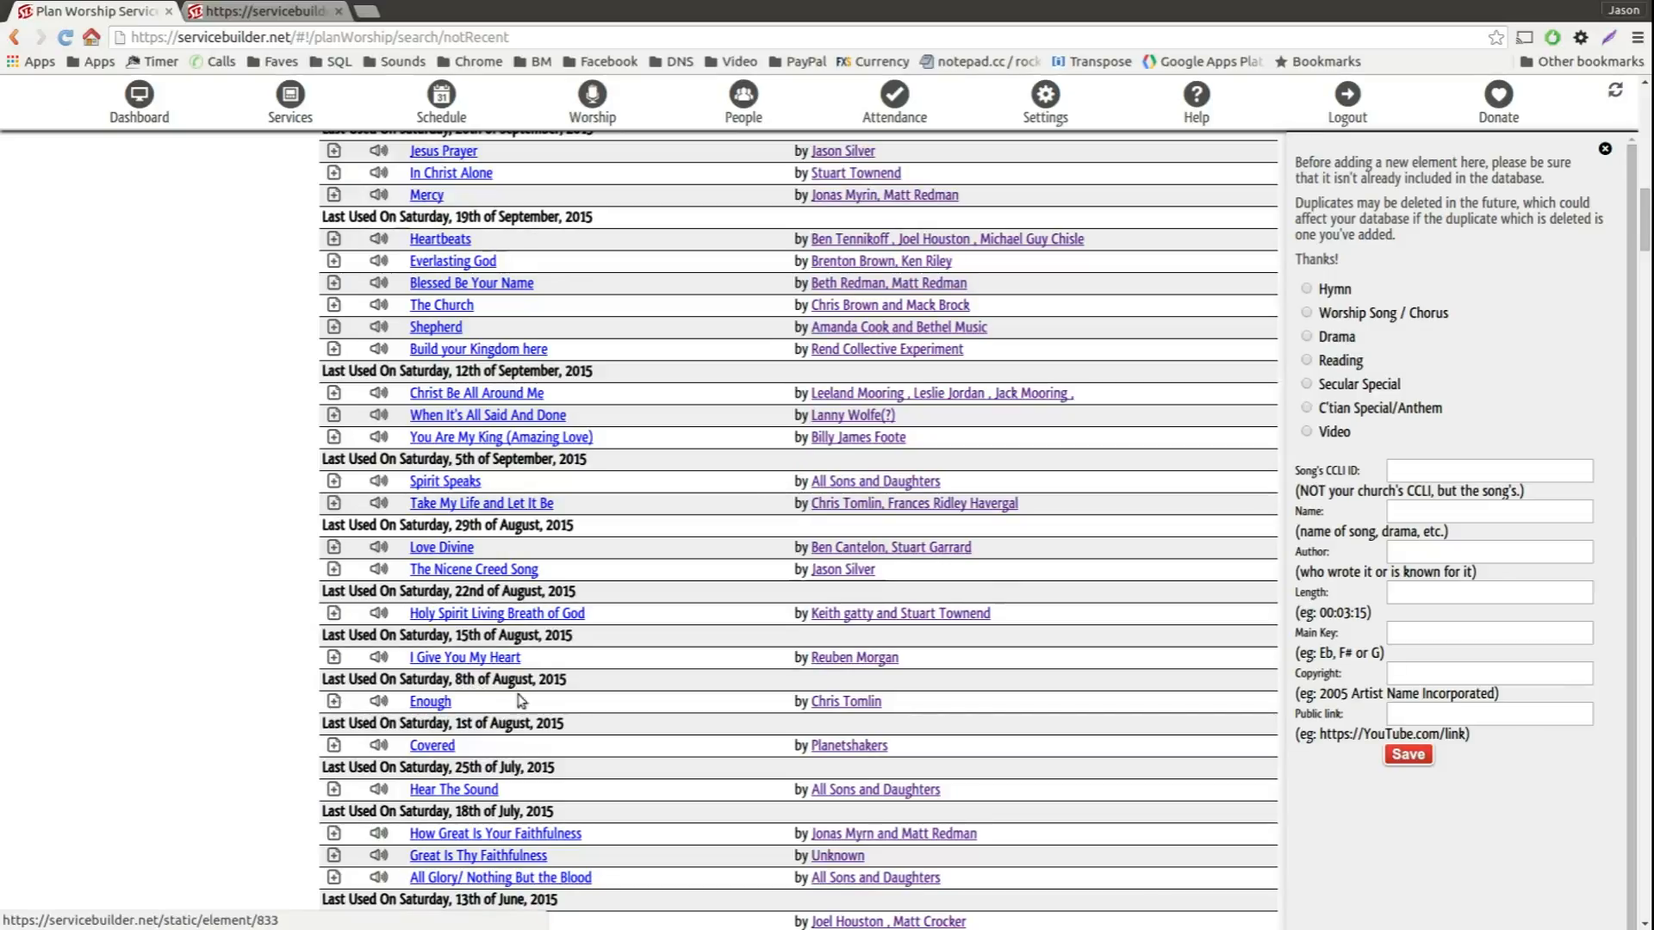
pyautogui.scroll(18, 541, 698)
pyautogui.scroll(5, 560, 686)
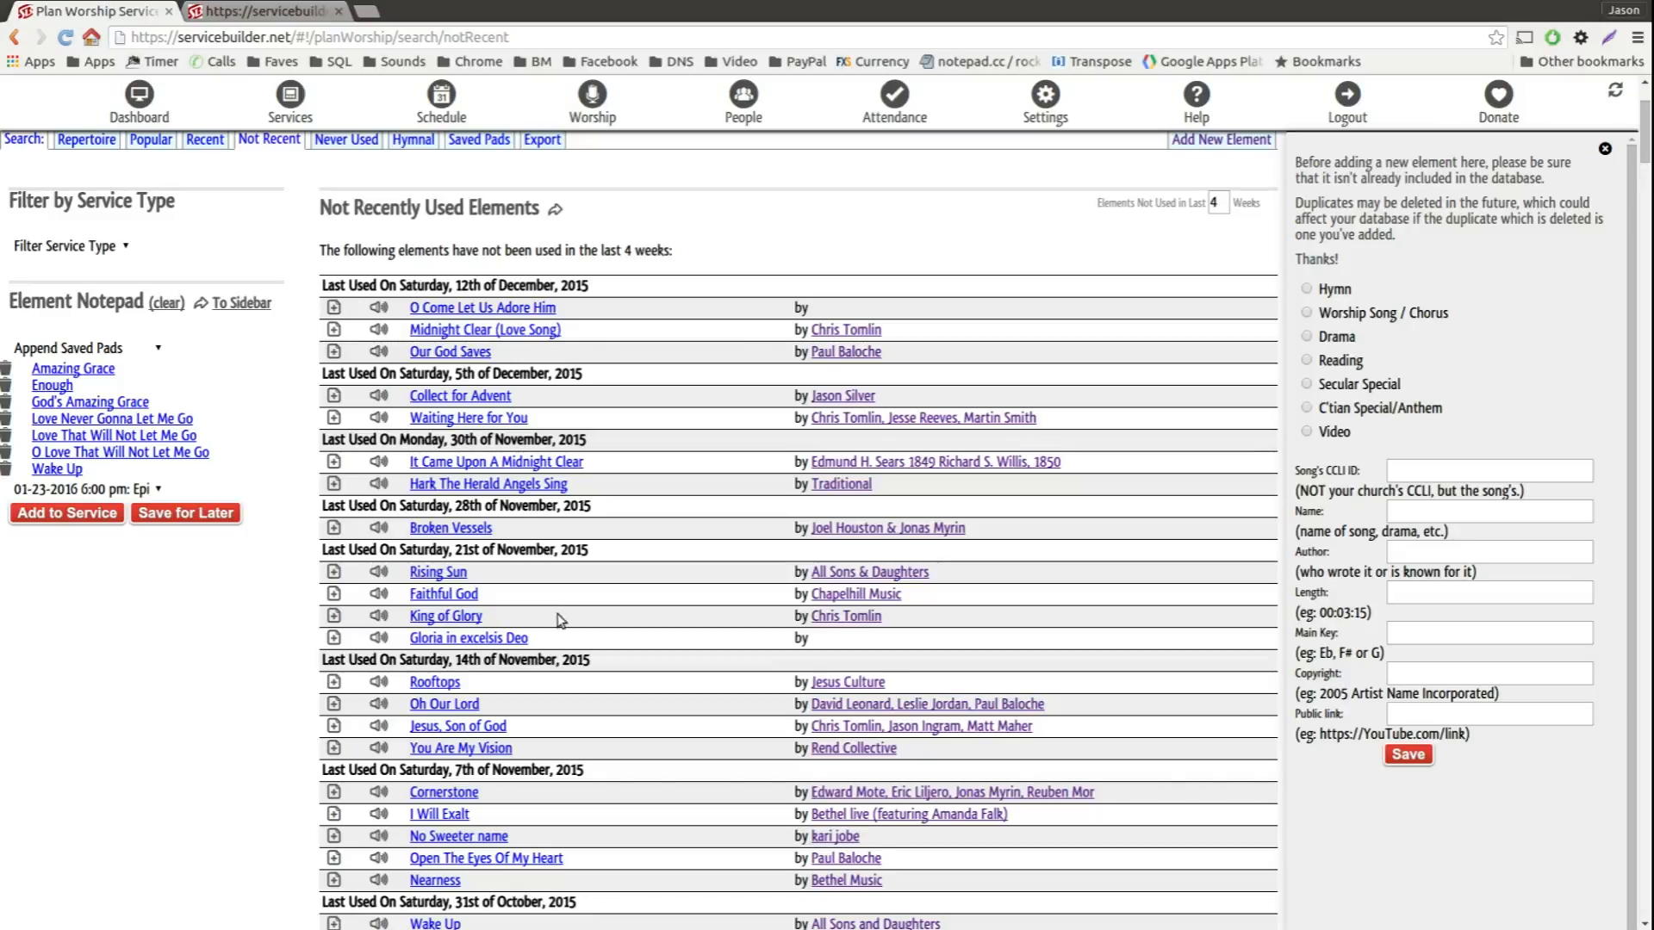
pyautogui.scroll(3, 562, 614)
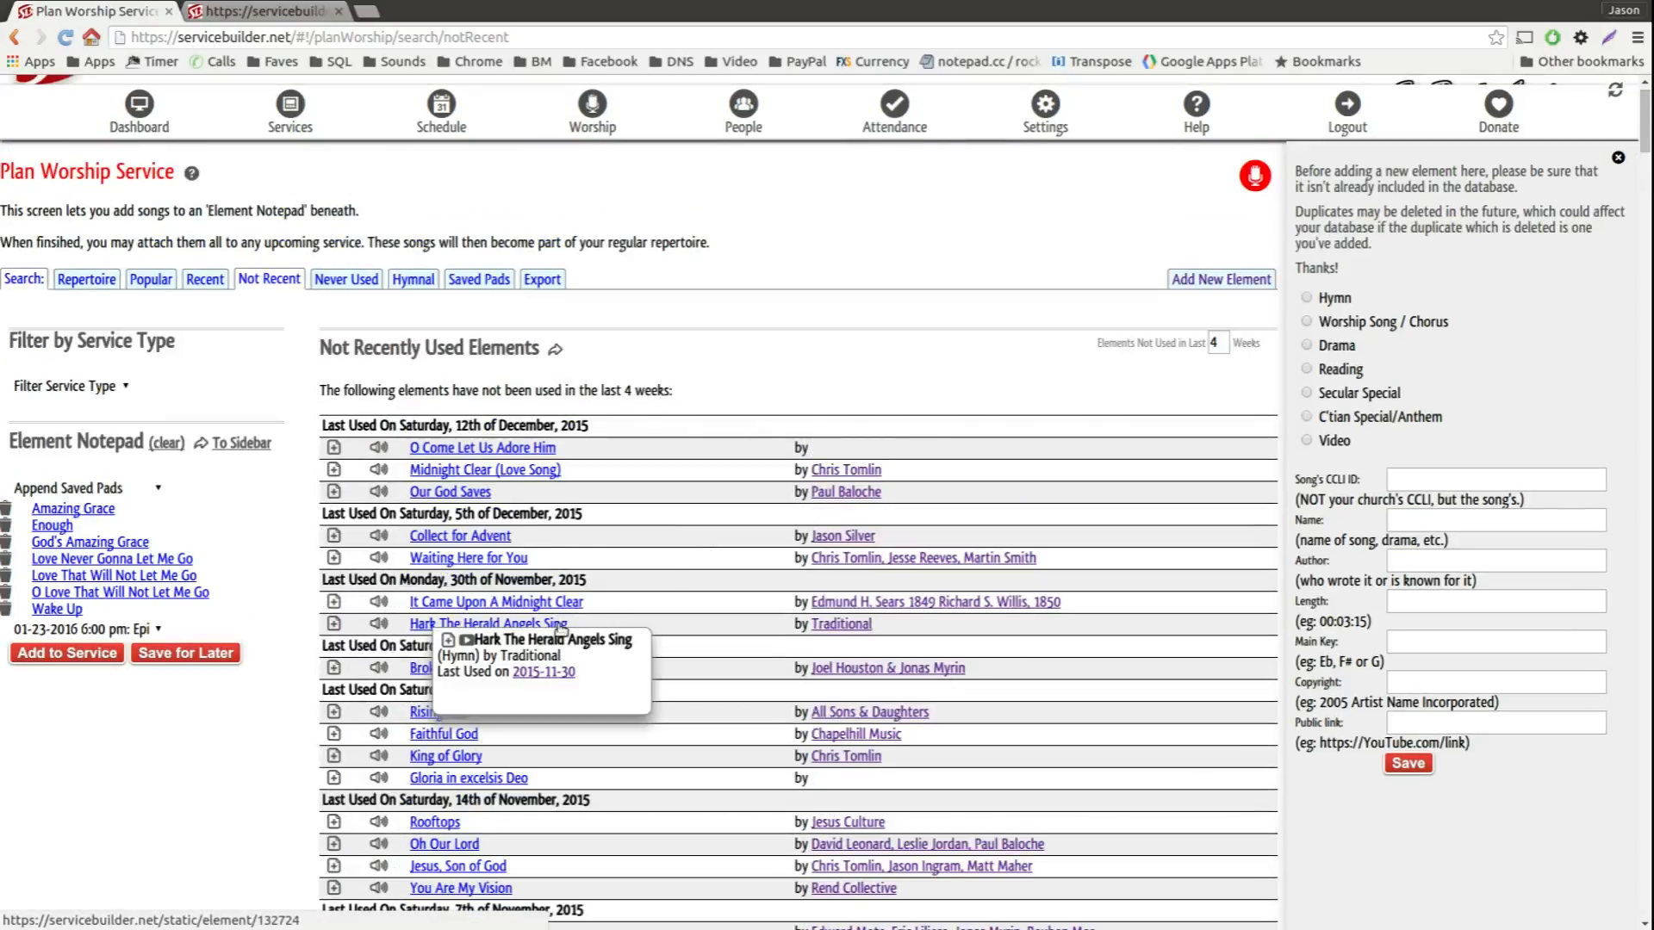
# Step: Add the never-used chorus "The Longing" to the Element Notepad and remove "Love Never Gonna Let Me Go" and "O Love That Will Not Let Me Go"
pyautogui.click(365, 285)
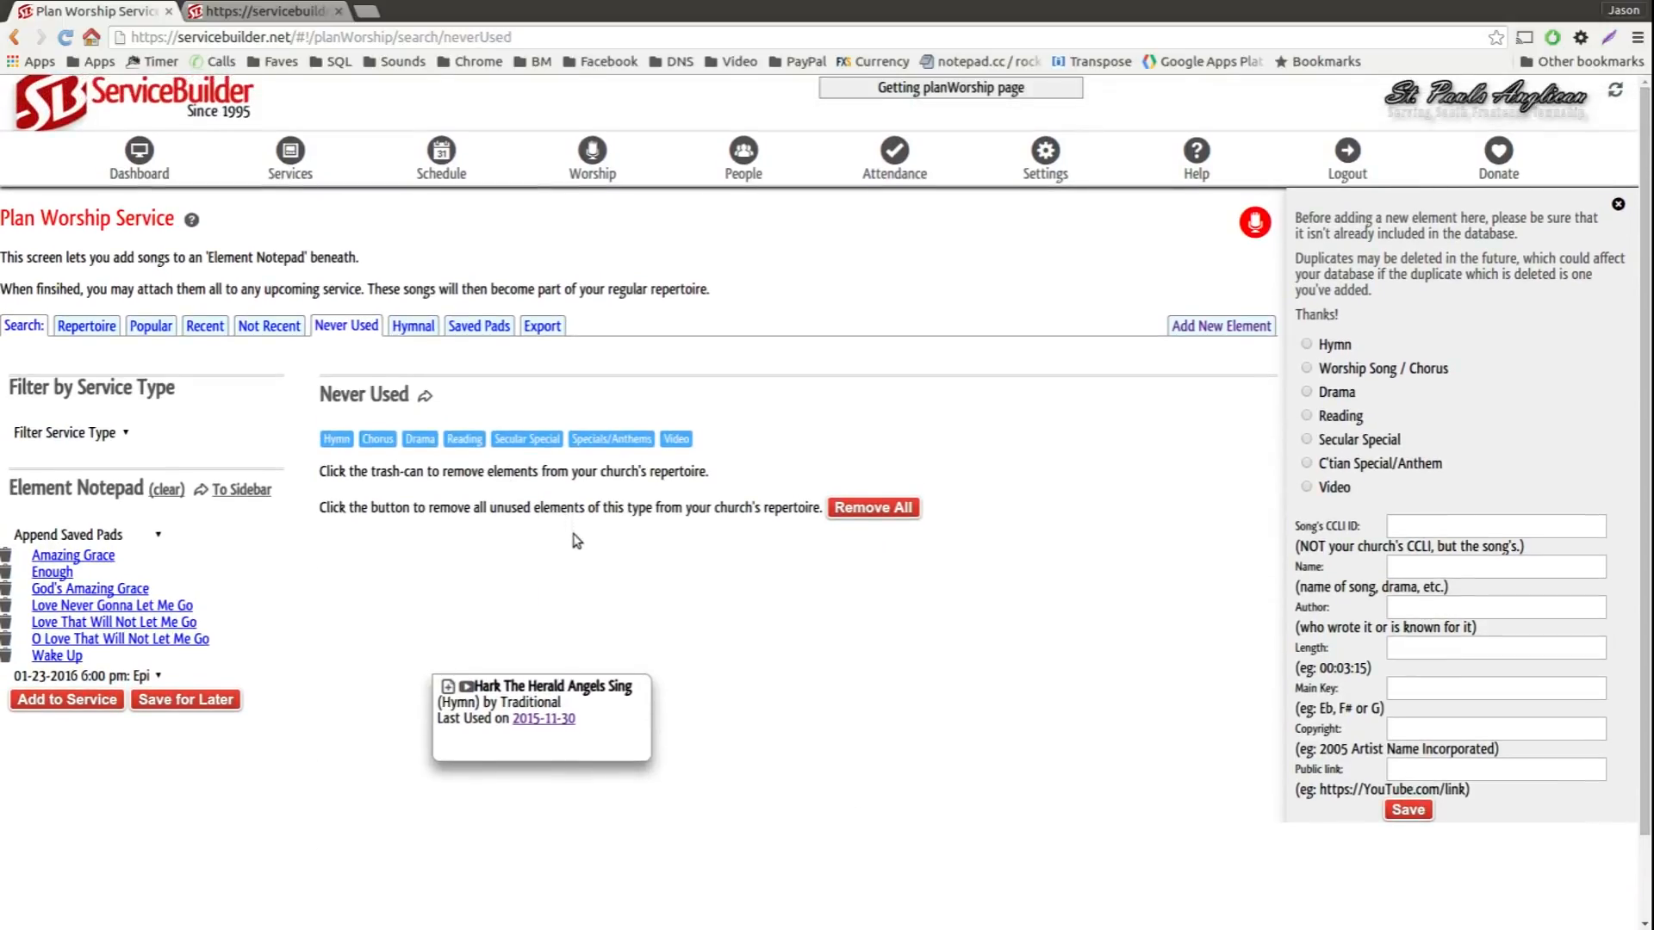
pyautogui.click(378, 439)
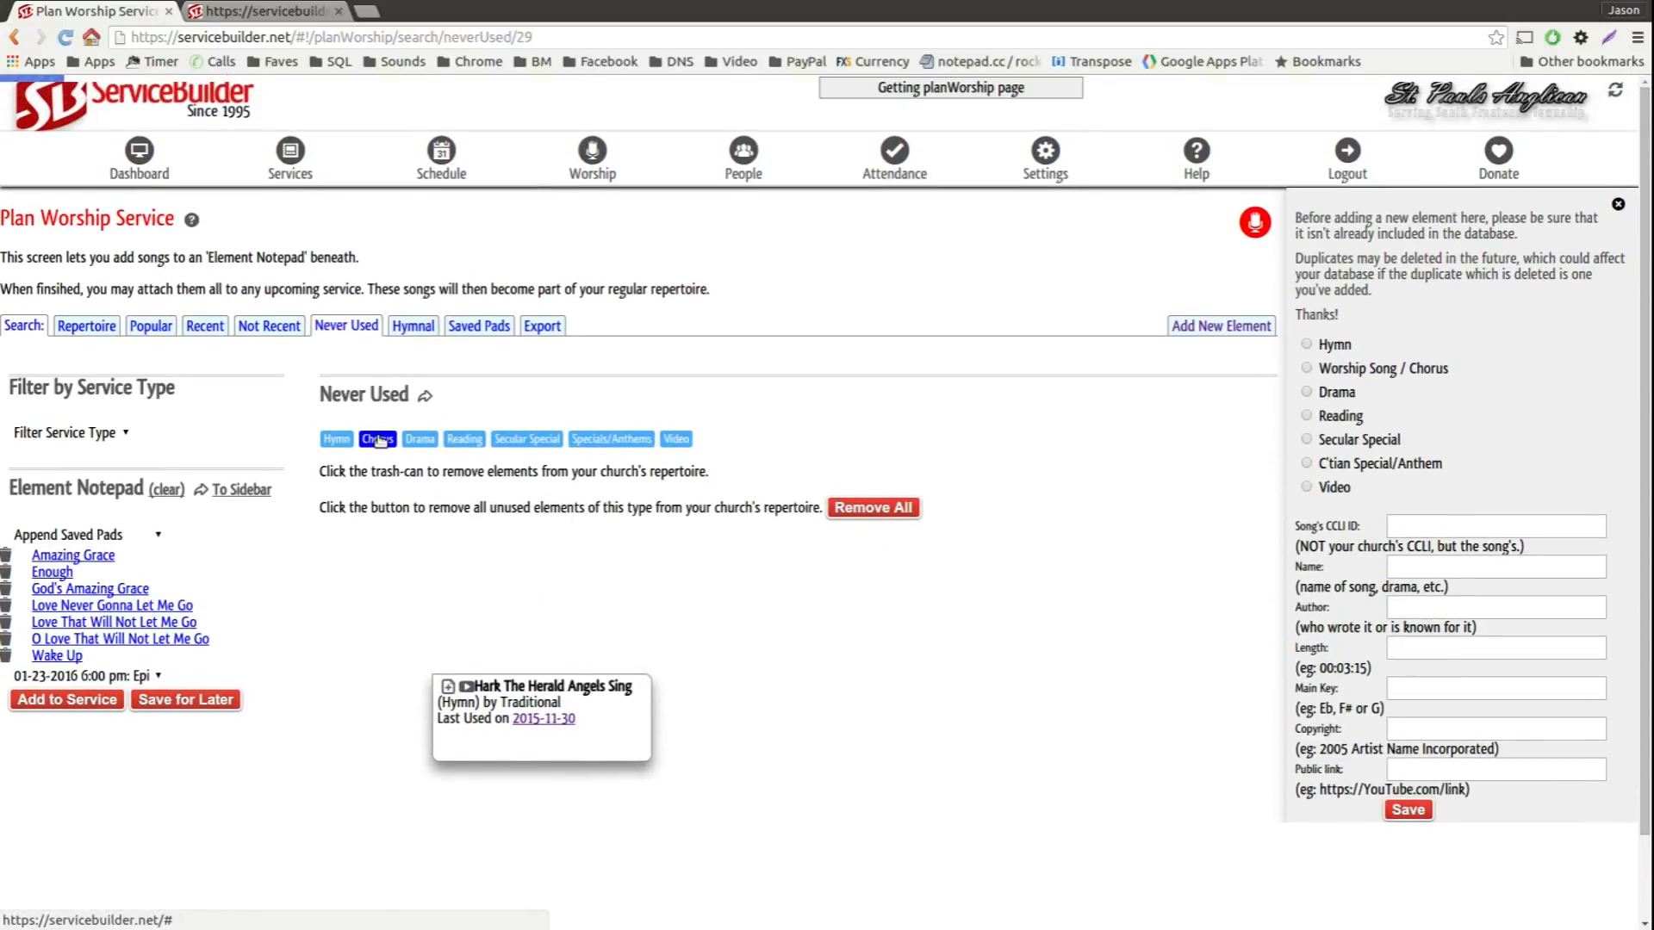
pyautogui.scroll(-3, 1016, 613)
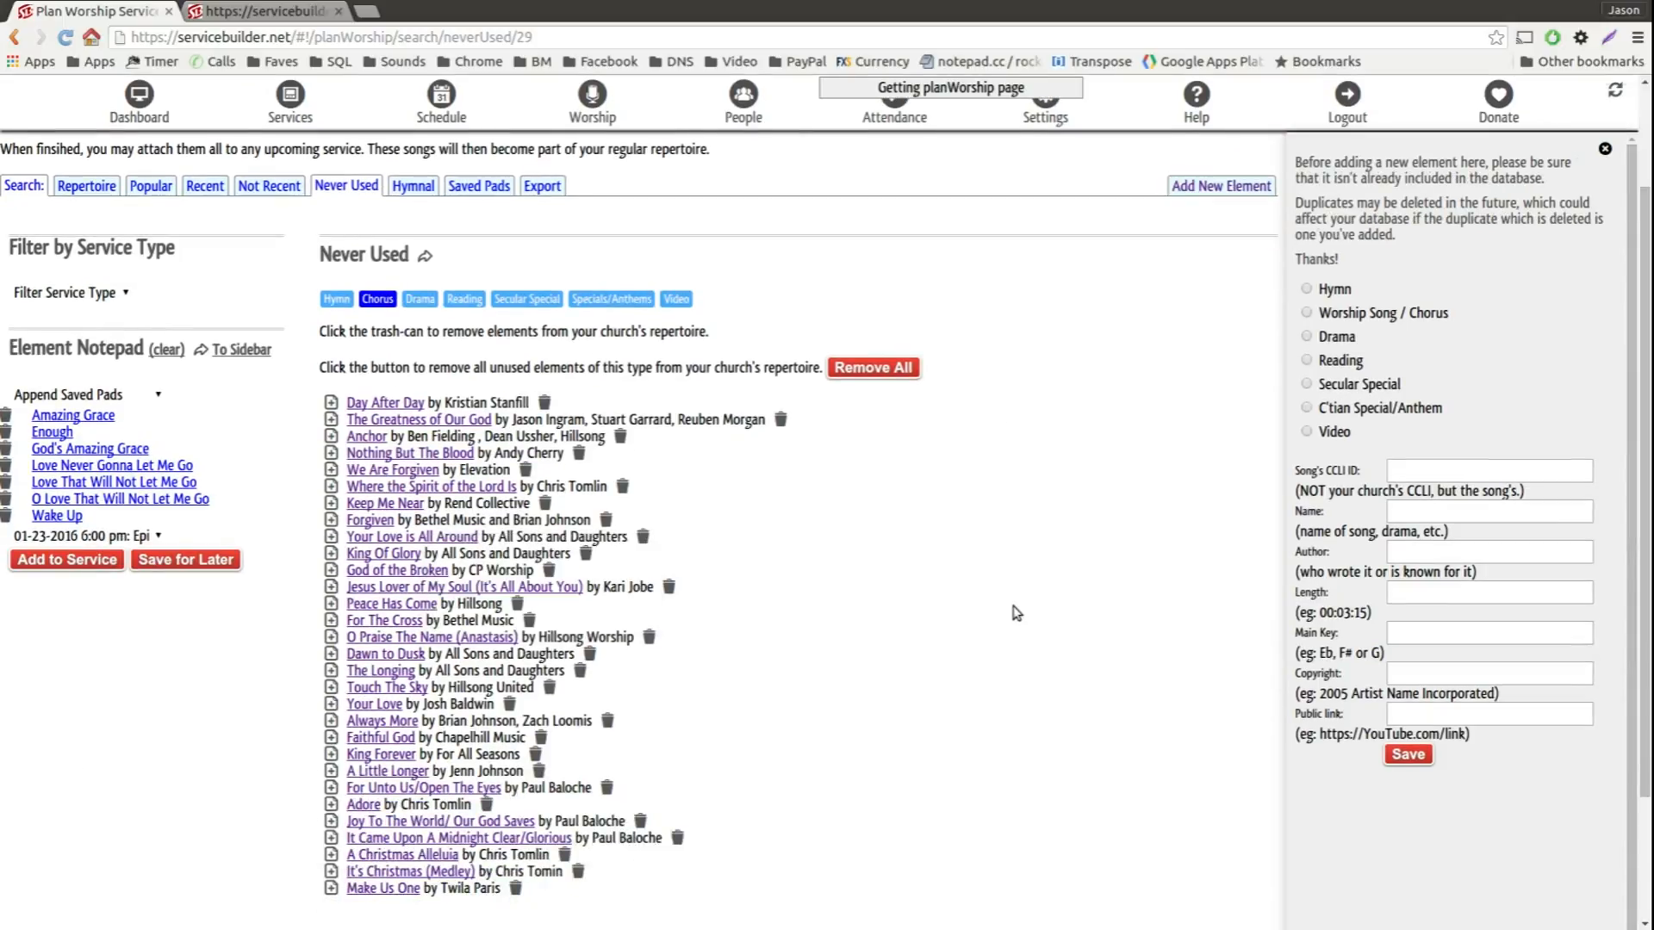
pyautogui.click(330, 670)
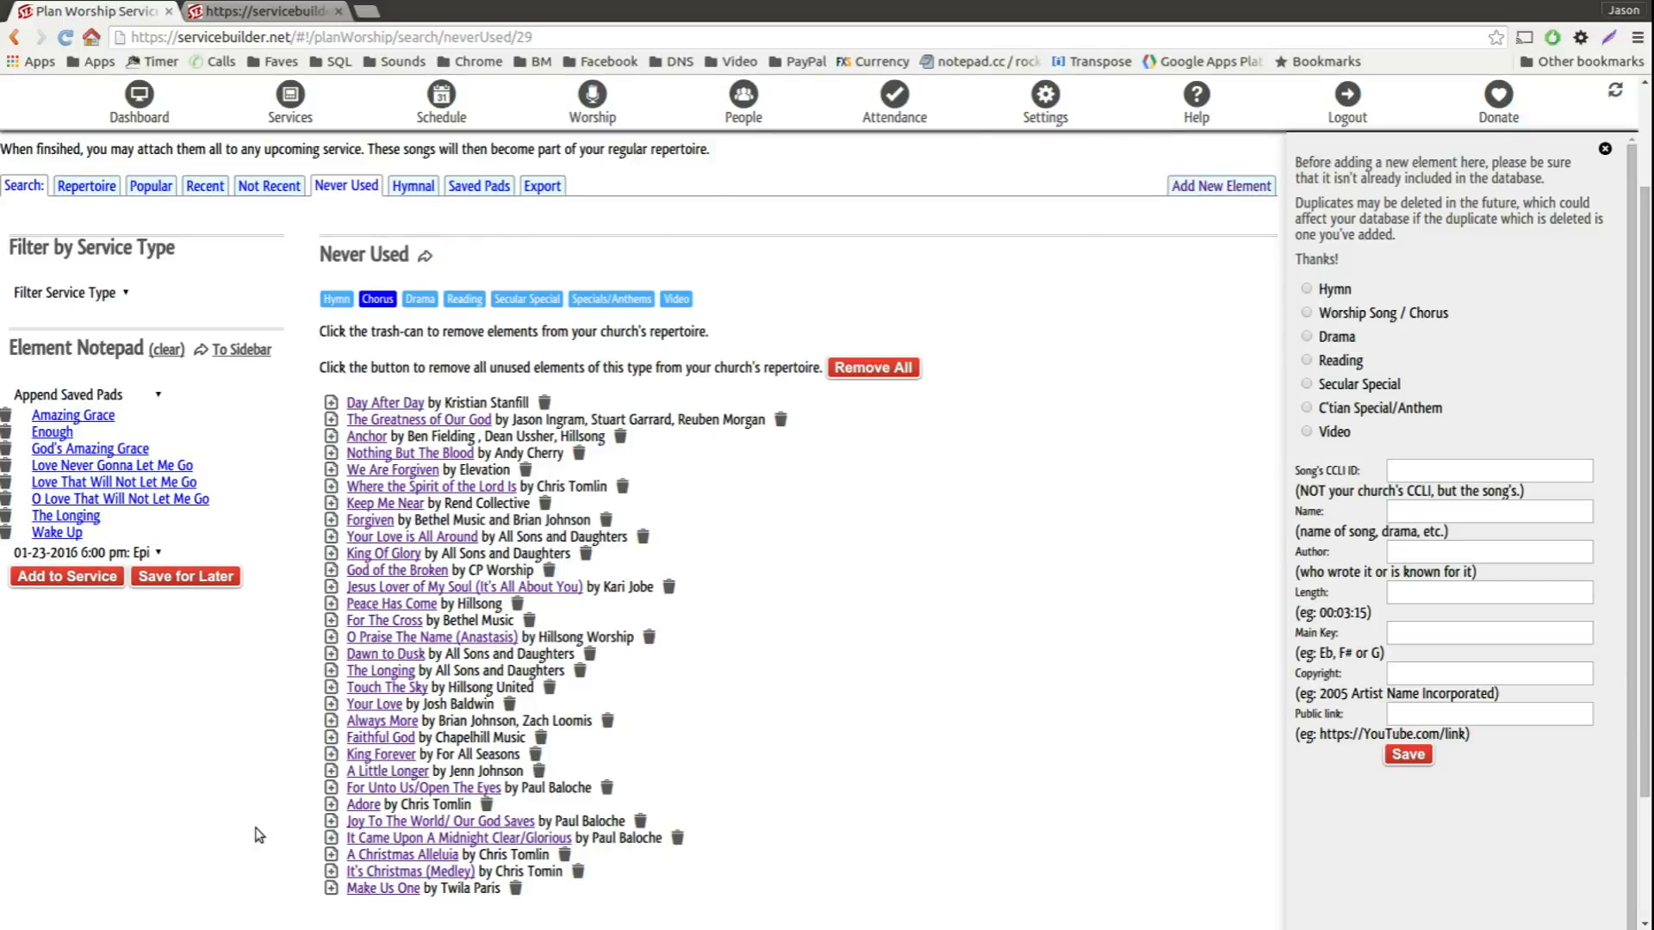
pyautogui.click(6, 465)
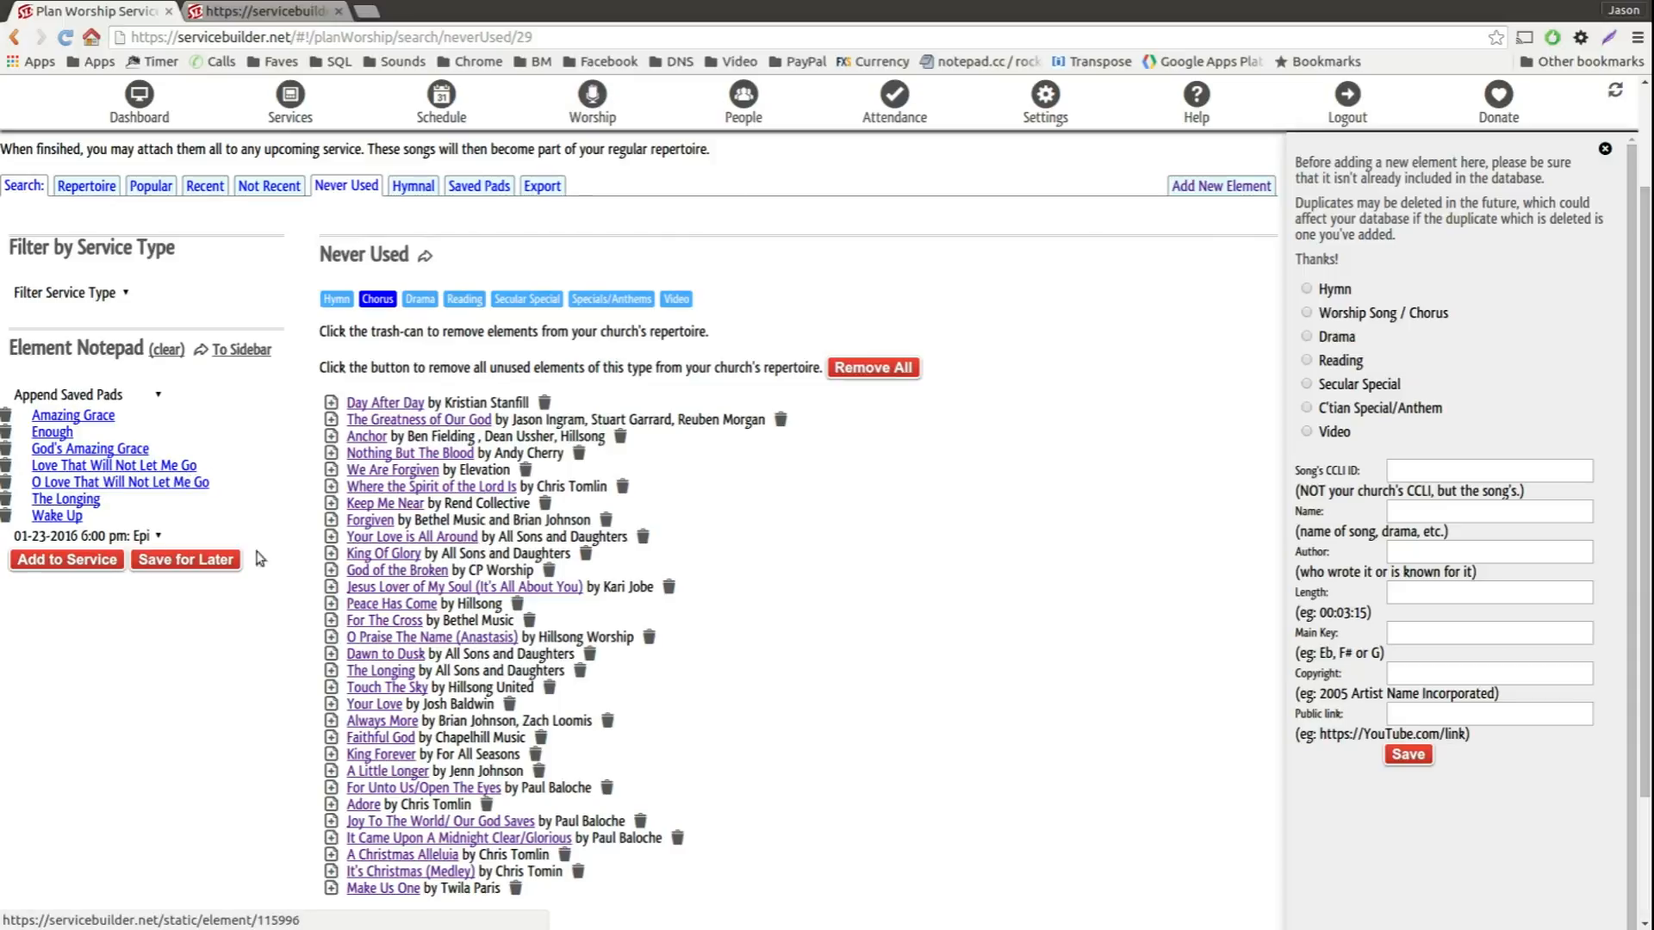
pyautogui.click(7, 486)
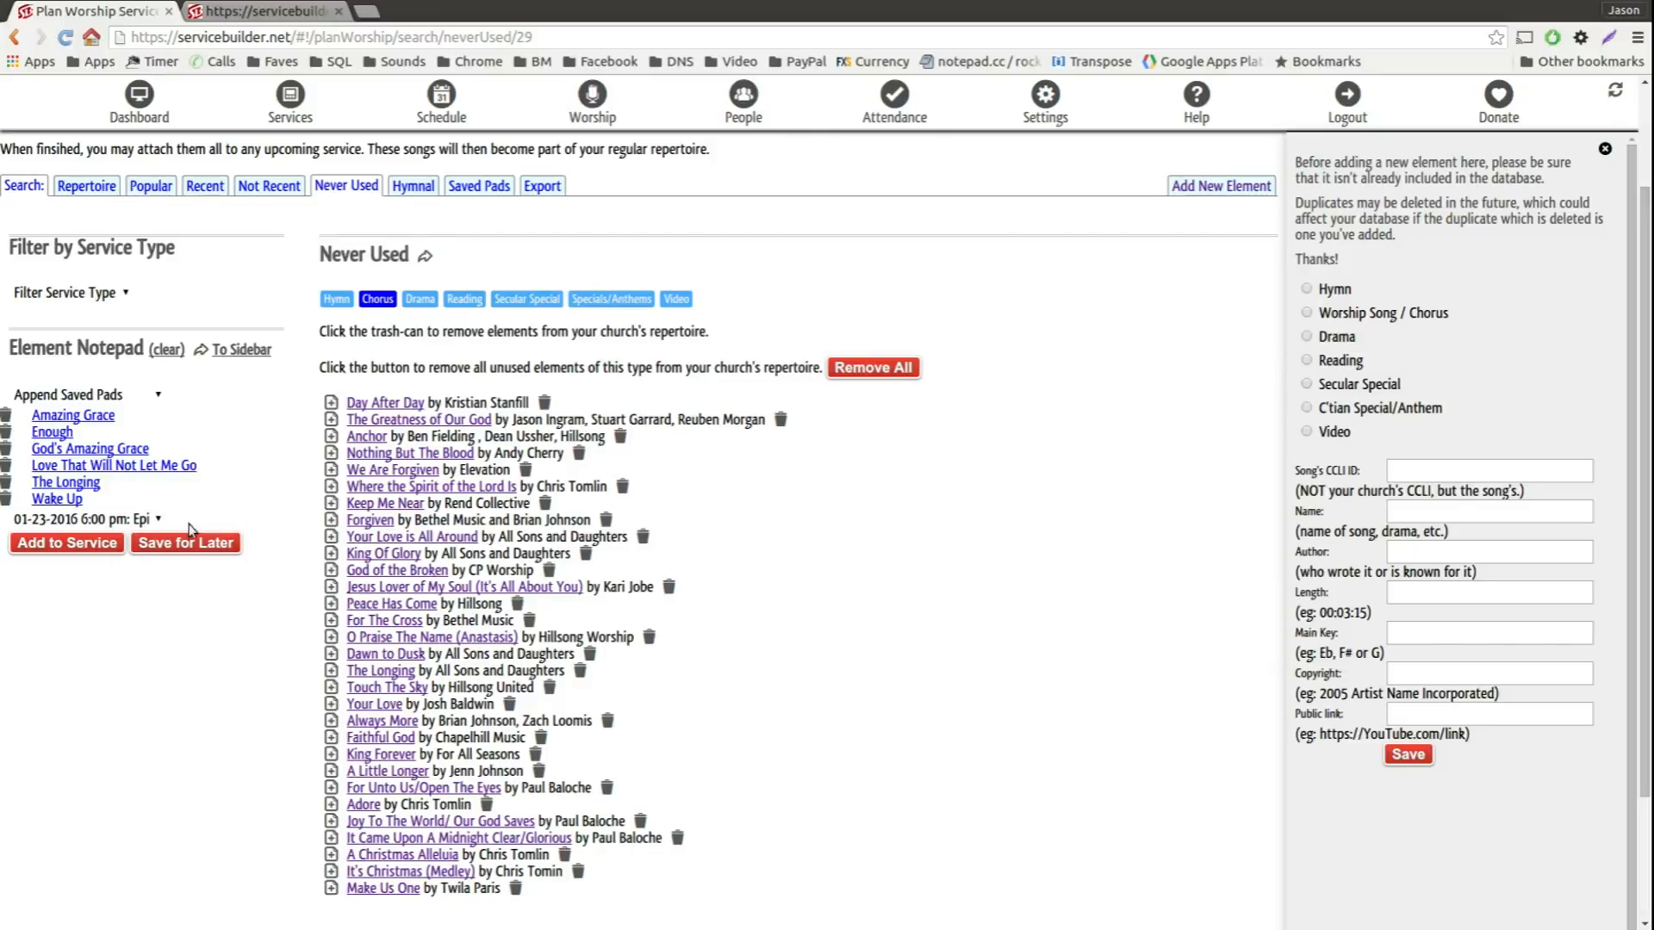
# Step: Add the Element Notepad's songs to the 07-23-2016 6:00 pm service and clear the notepad
pyautogui.click(155, 520)
pyautogui.scroll(-3, 207, 412)
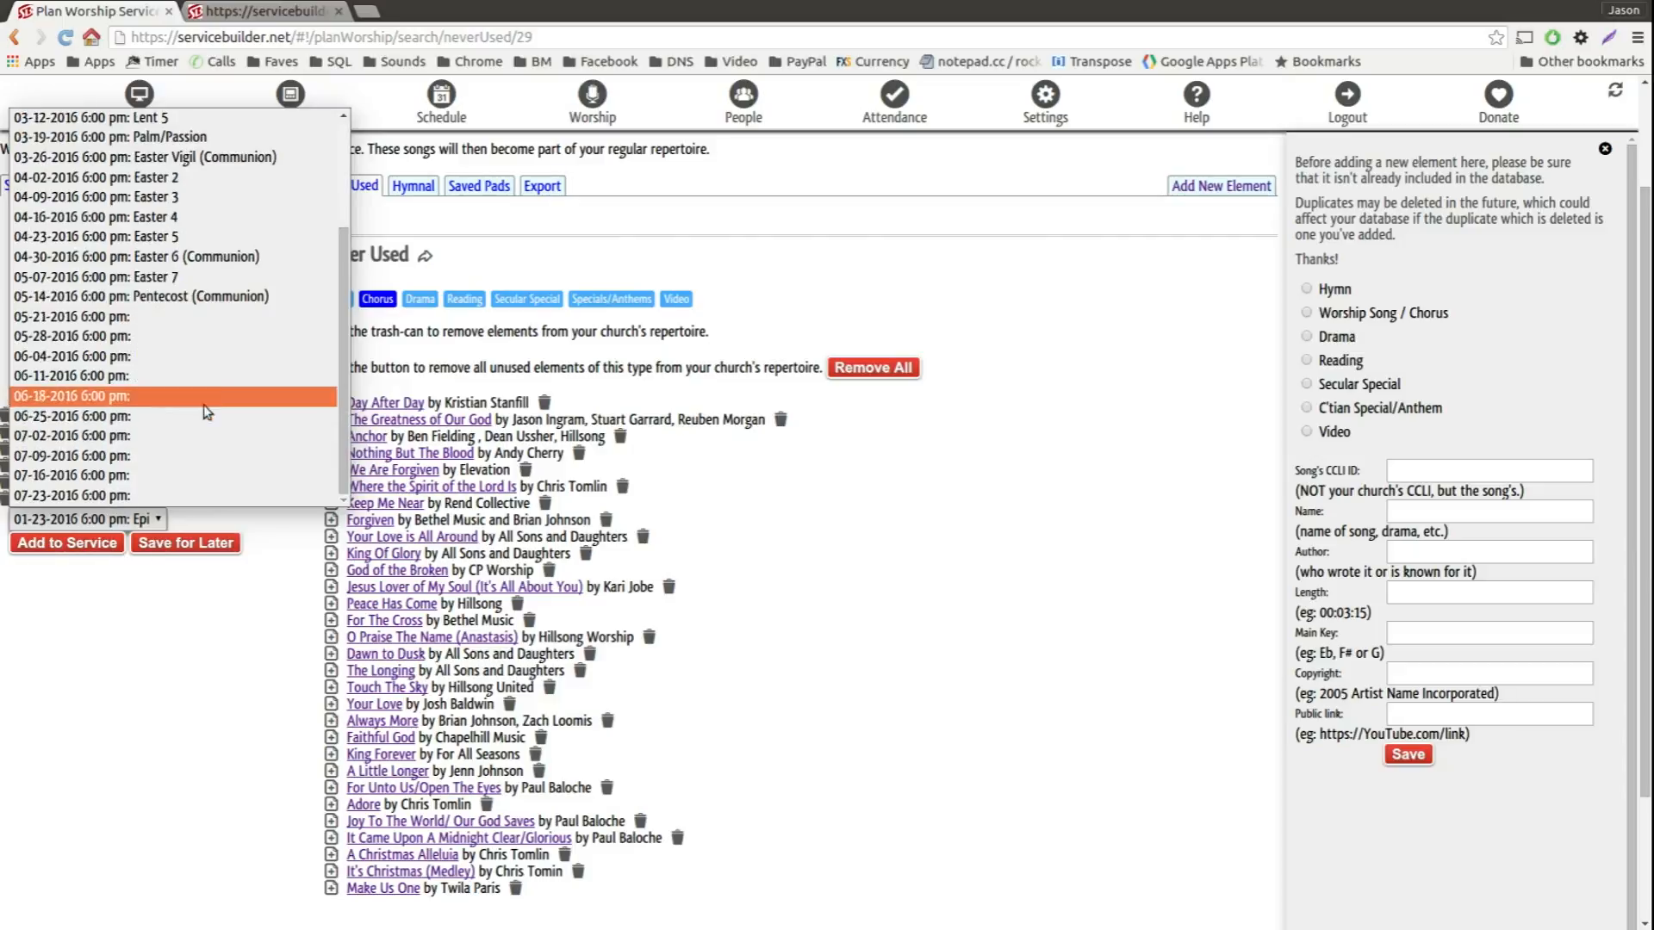
pyautogui.click(109, 494)
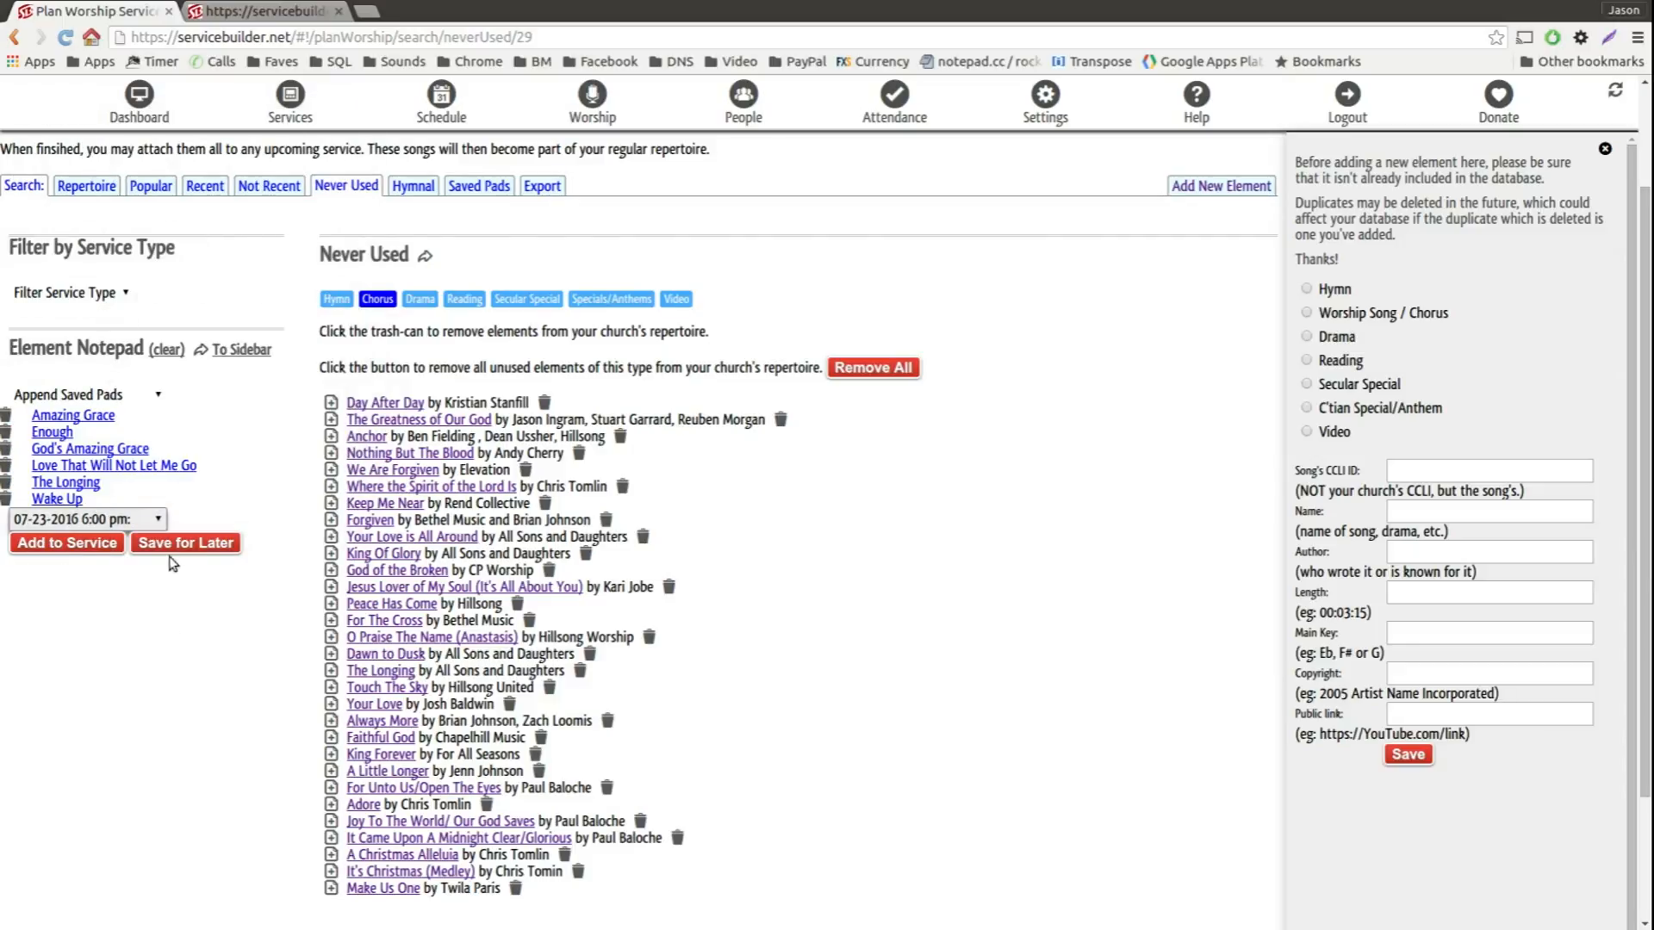
pyautogui.click(67, 543)
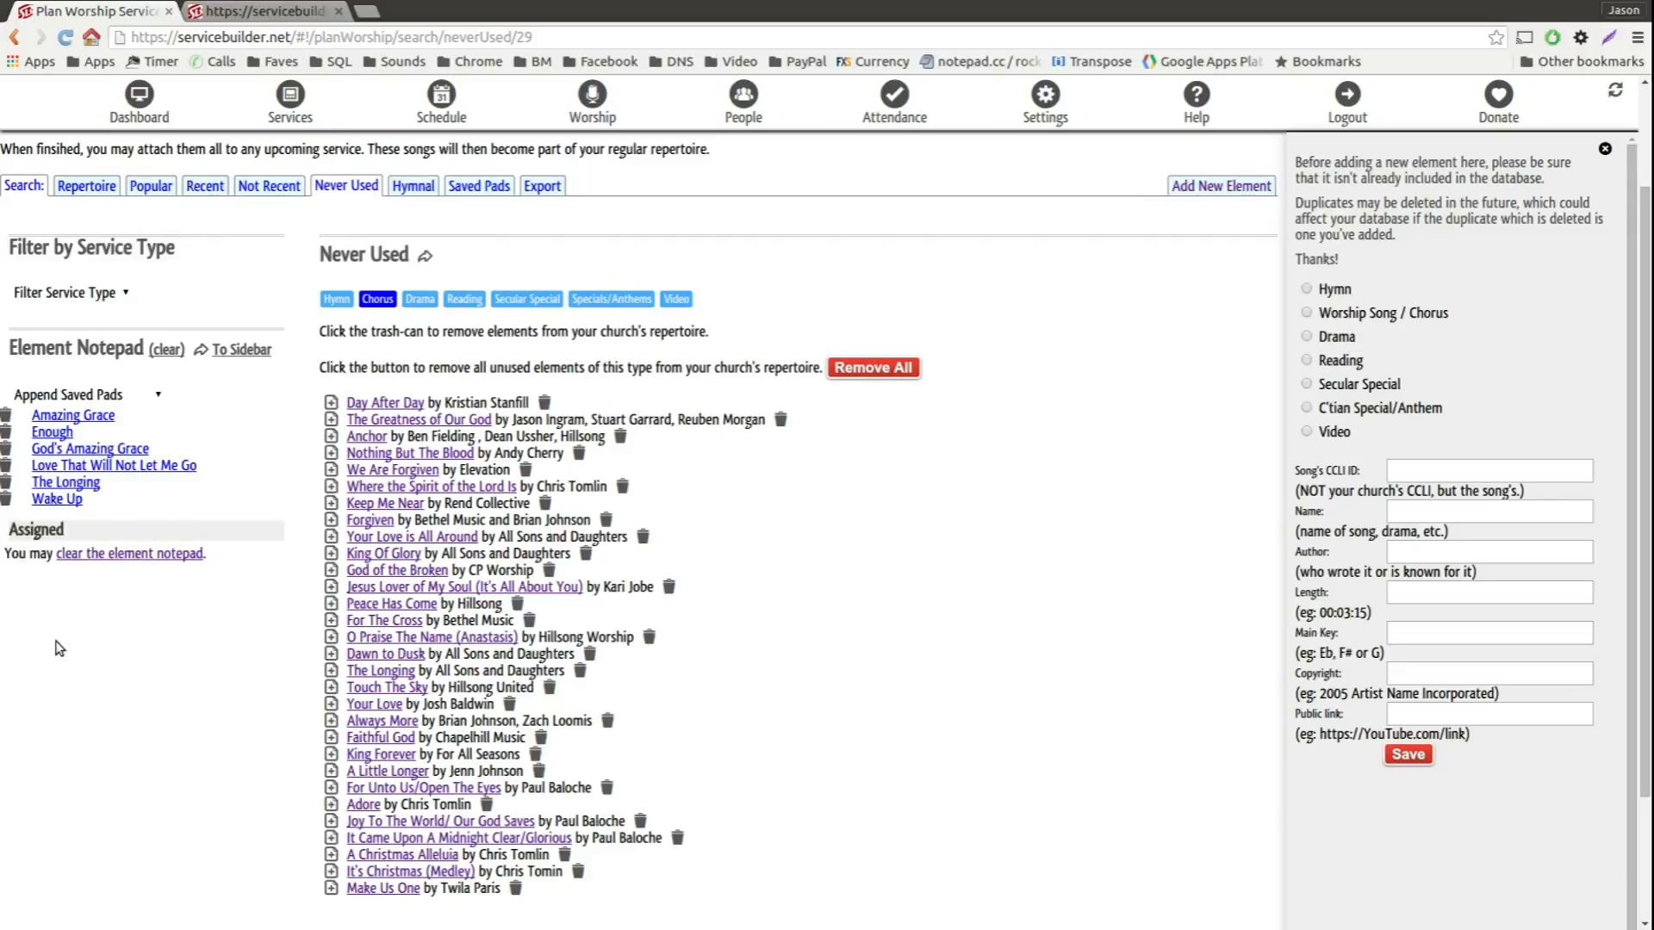
pyautogui.click(144, 558)
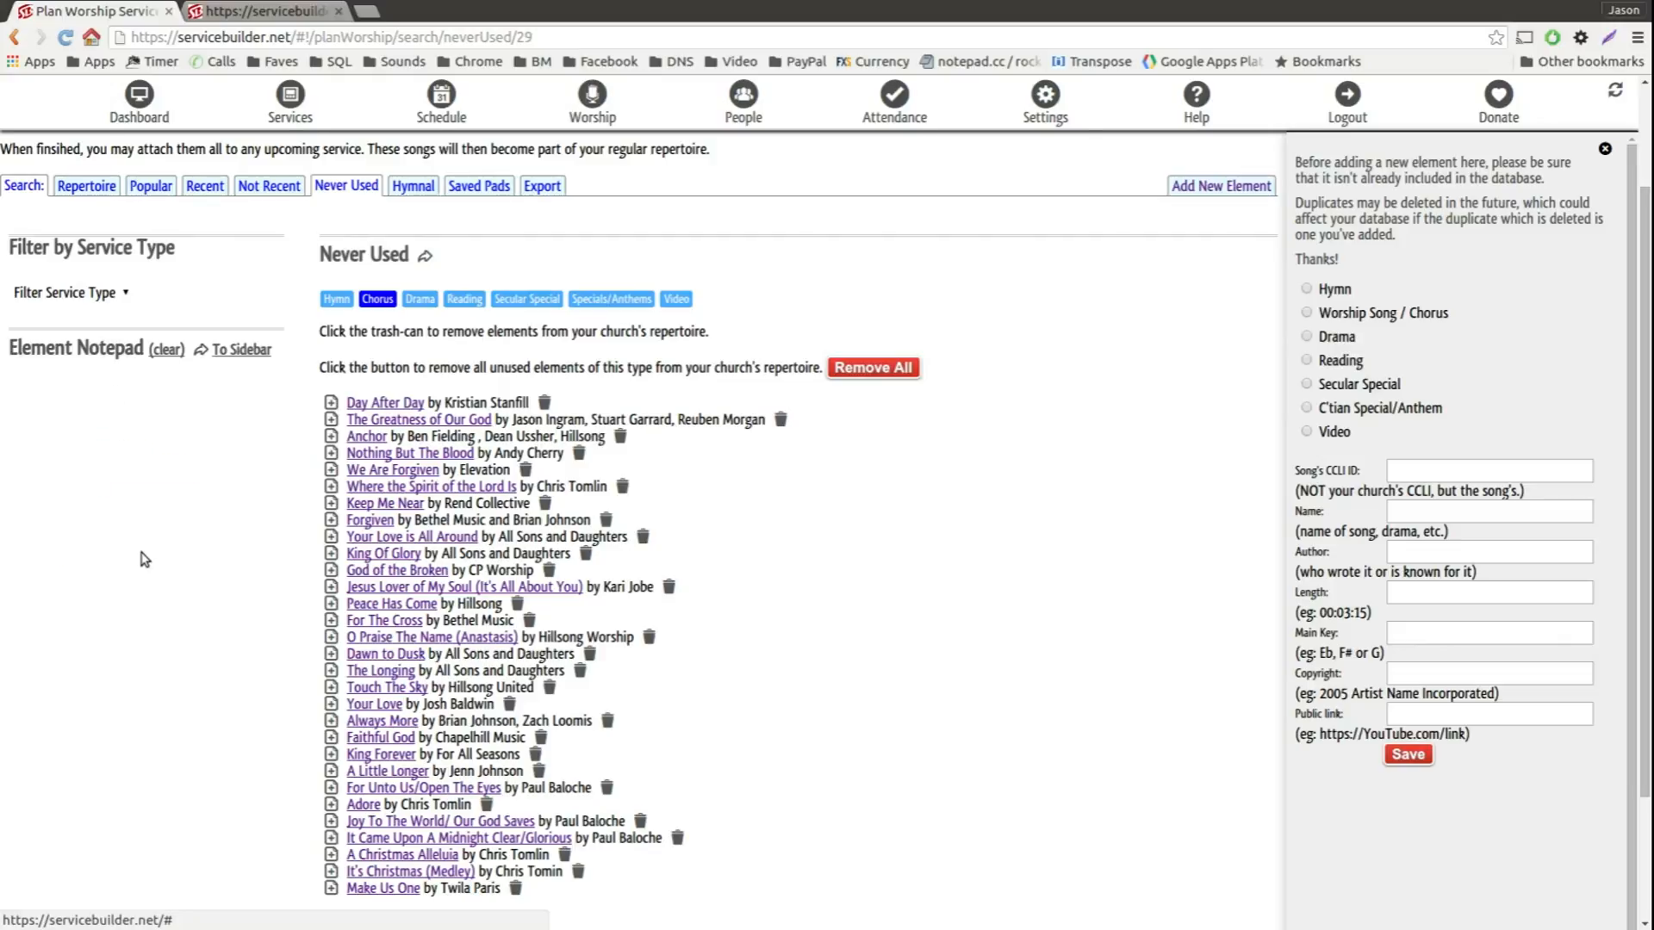
# Step: Open the 07-23-2016 service and reorder its items, placing "Love That Will Not Let Me Go" first and "Most High, omnipotent, good Lord" fifth
pyautogui.click(276, 105)
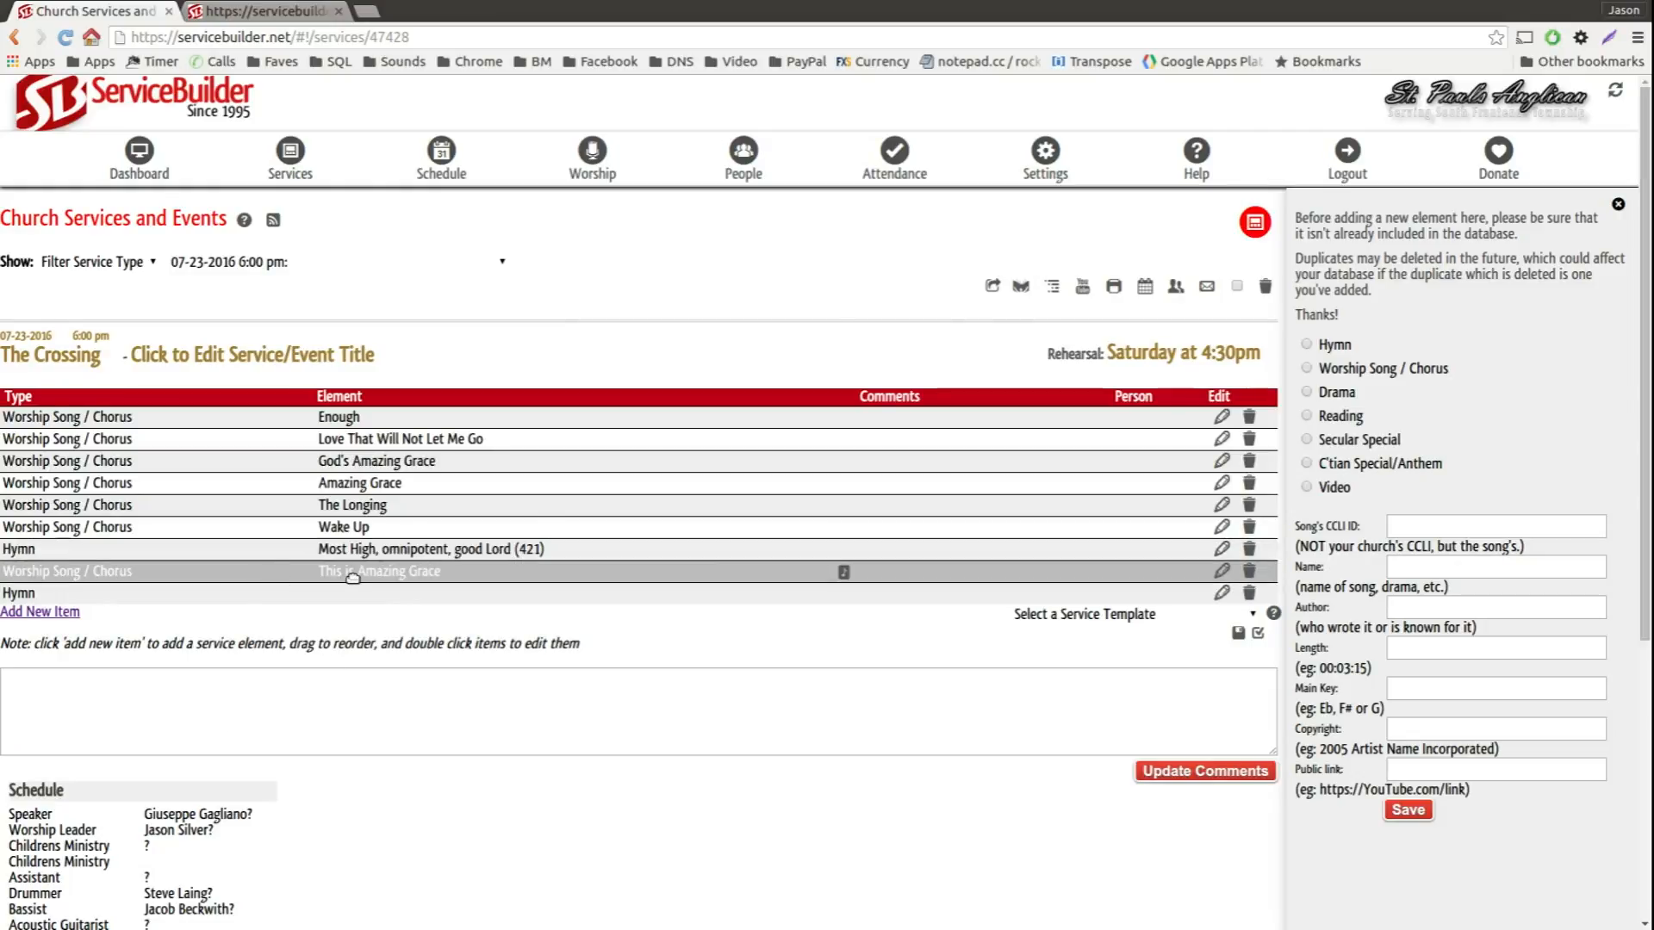
pyautogui.moveTo(539, 594); pyautogui.dragTo(417, 517)
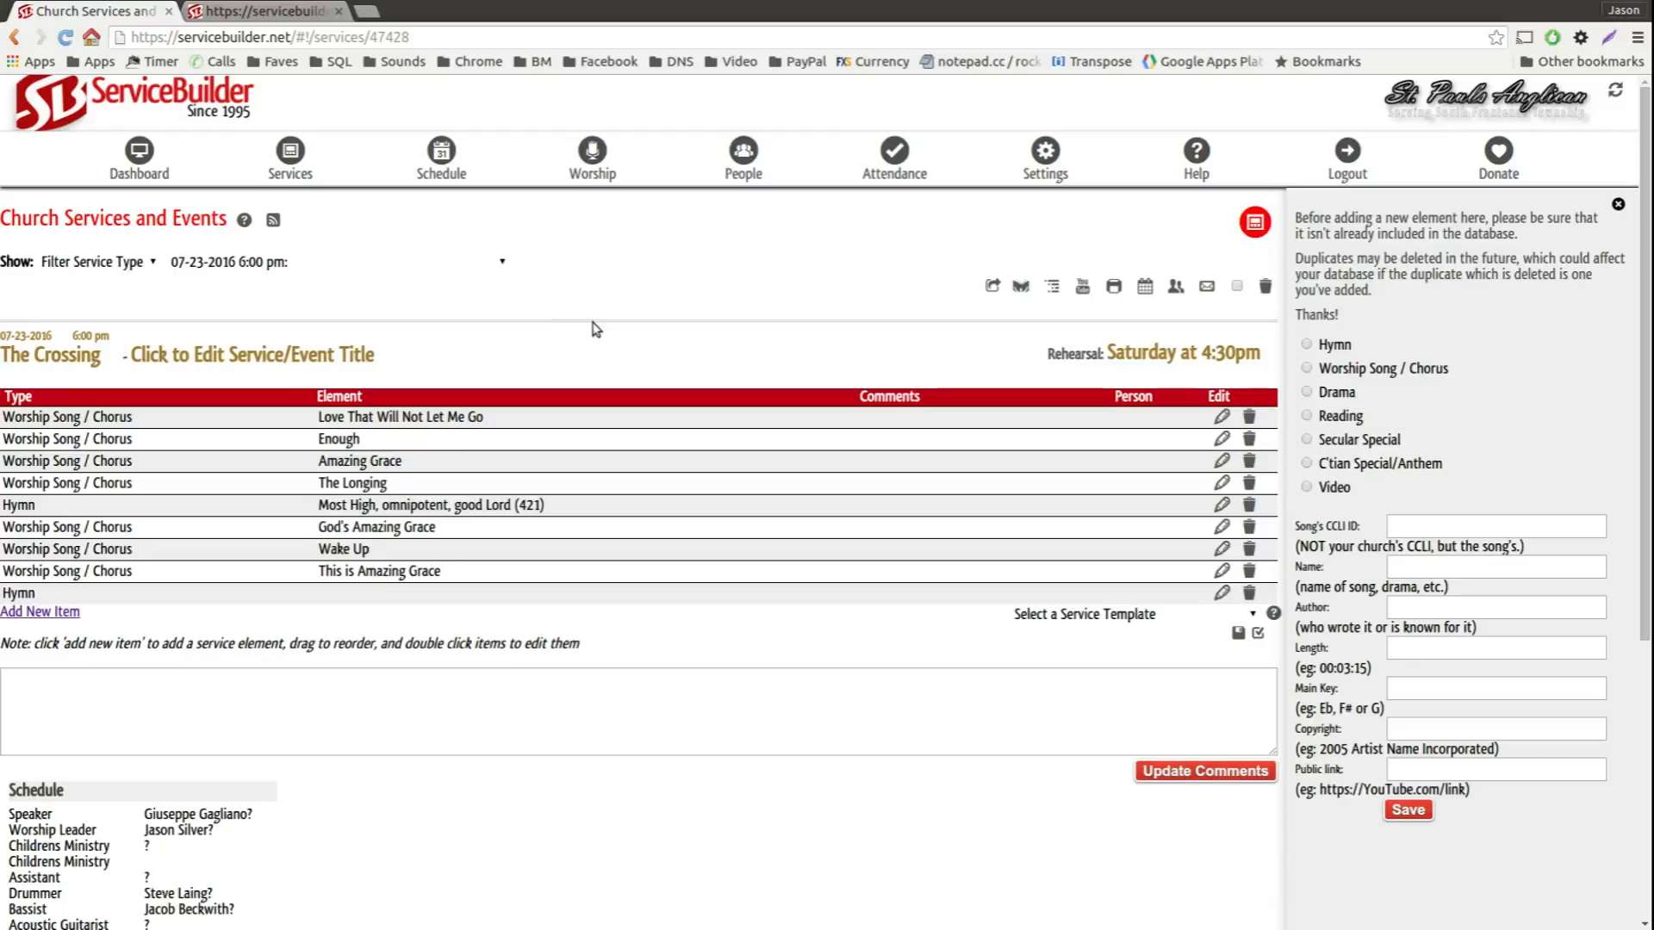
# Step: Send the worship planner's popular elements list to the sidebar, filter it to Chorus and look through the songs
pyautogui.click(592, 155)
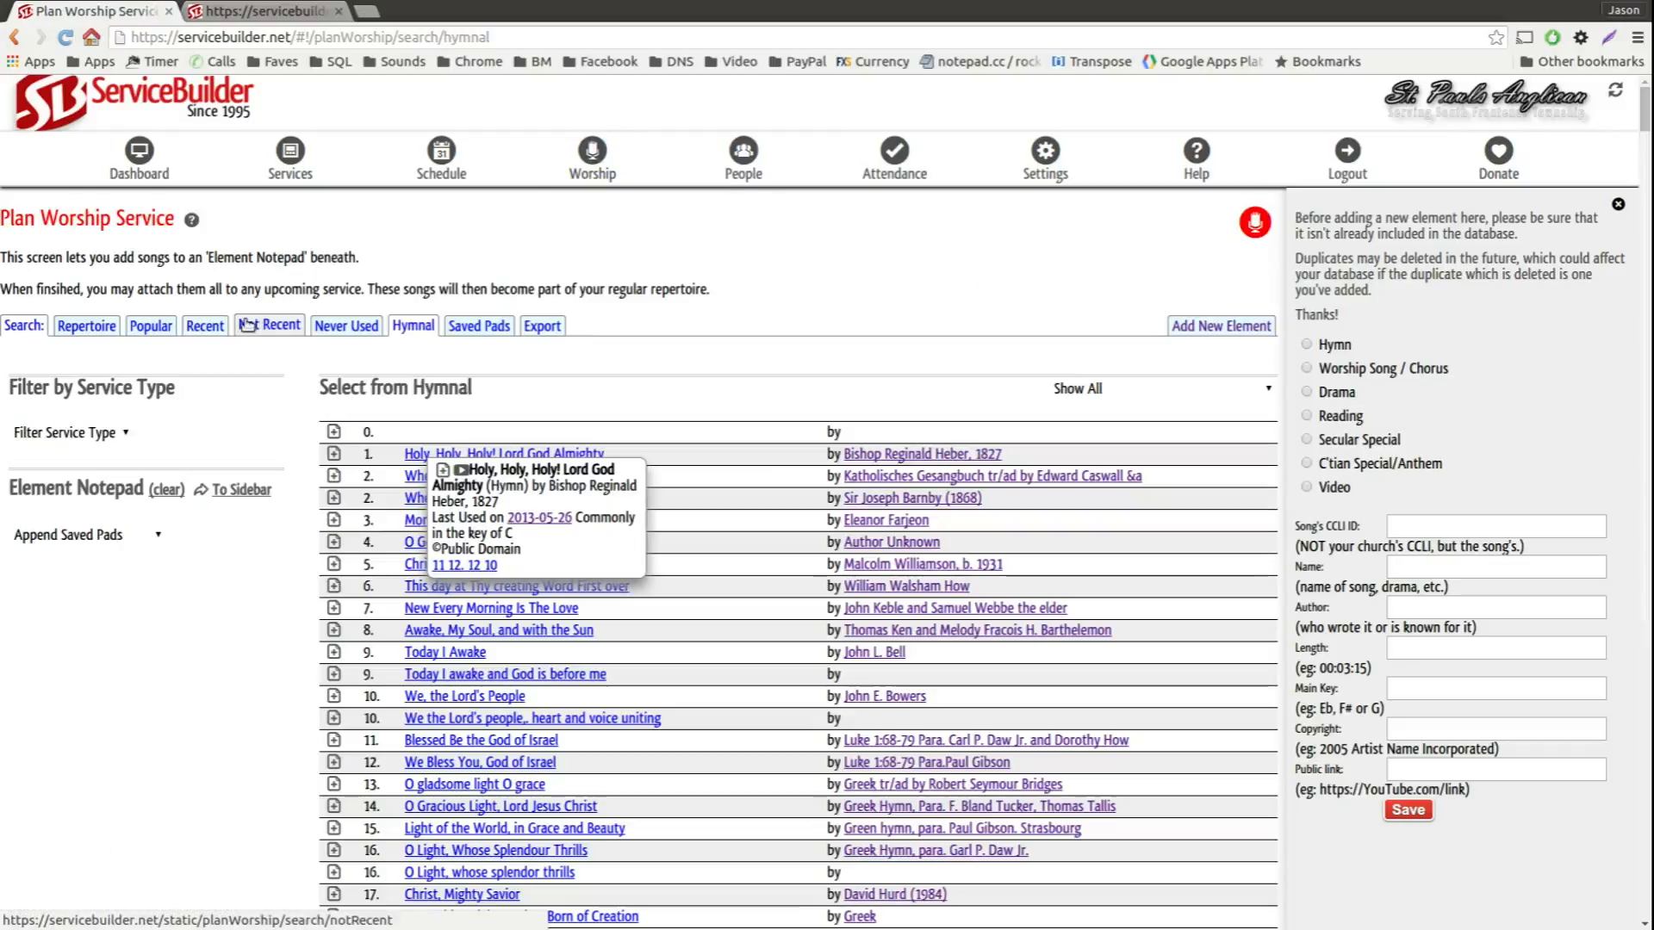
pyautogui.click(153, 327)
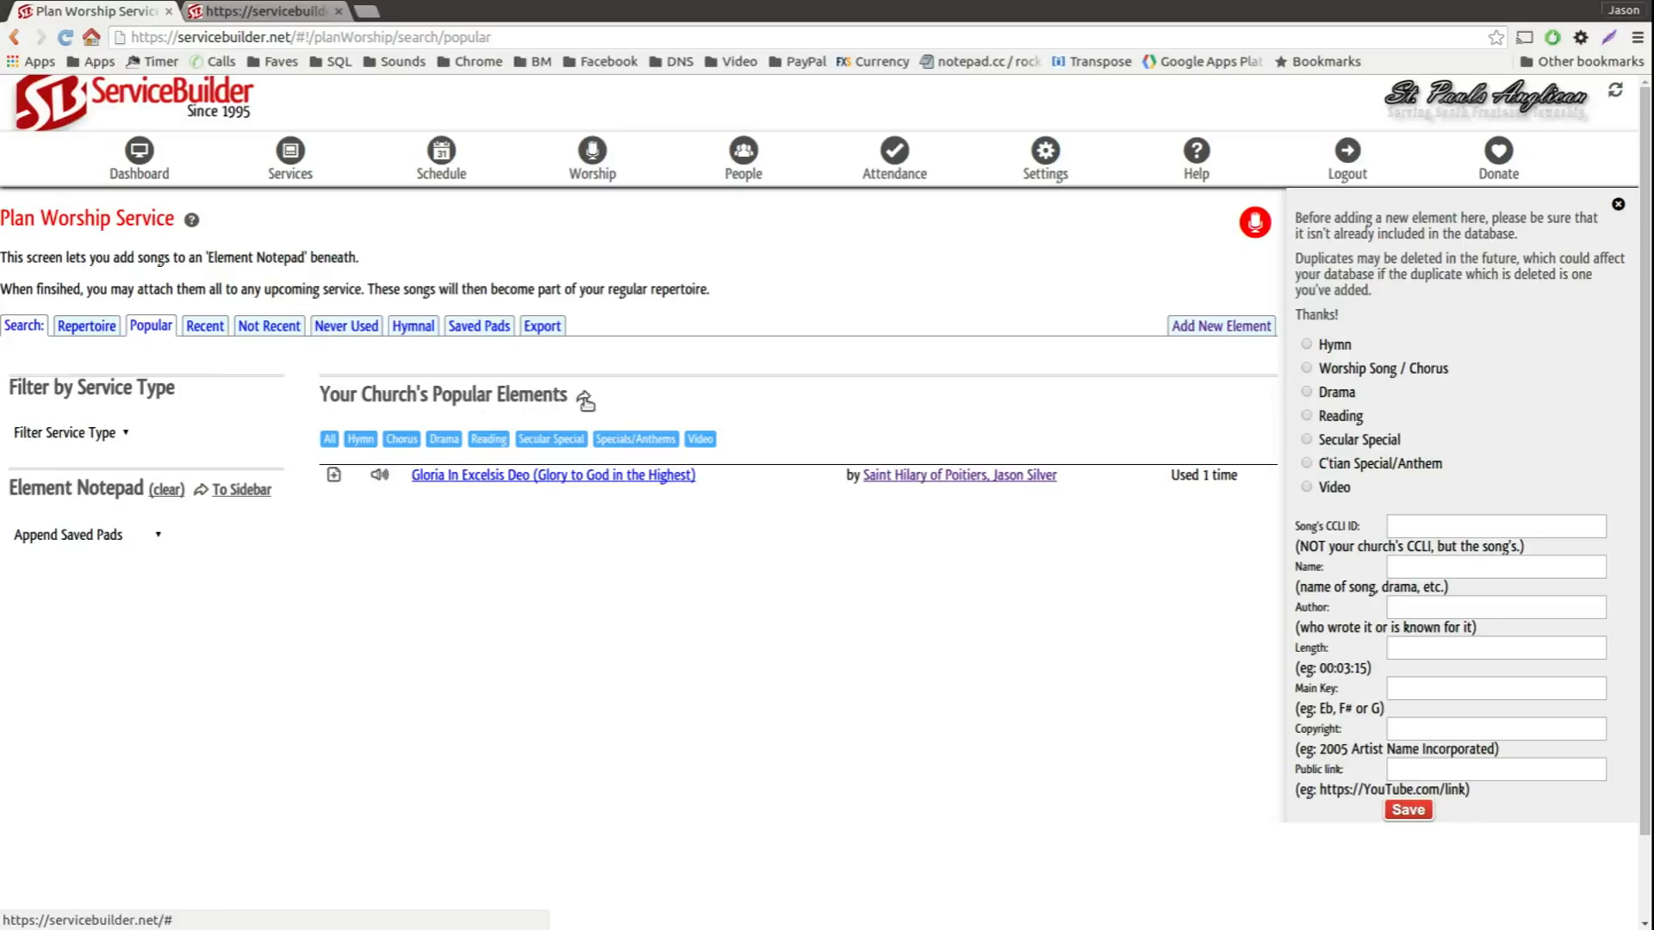
pyautogui.click(584, 398)
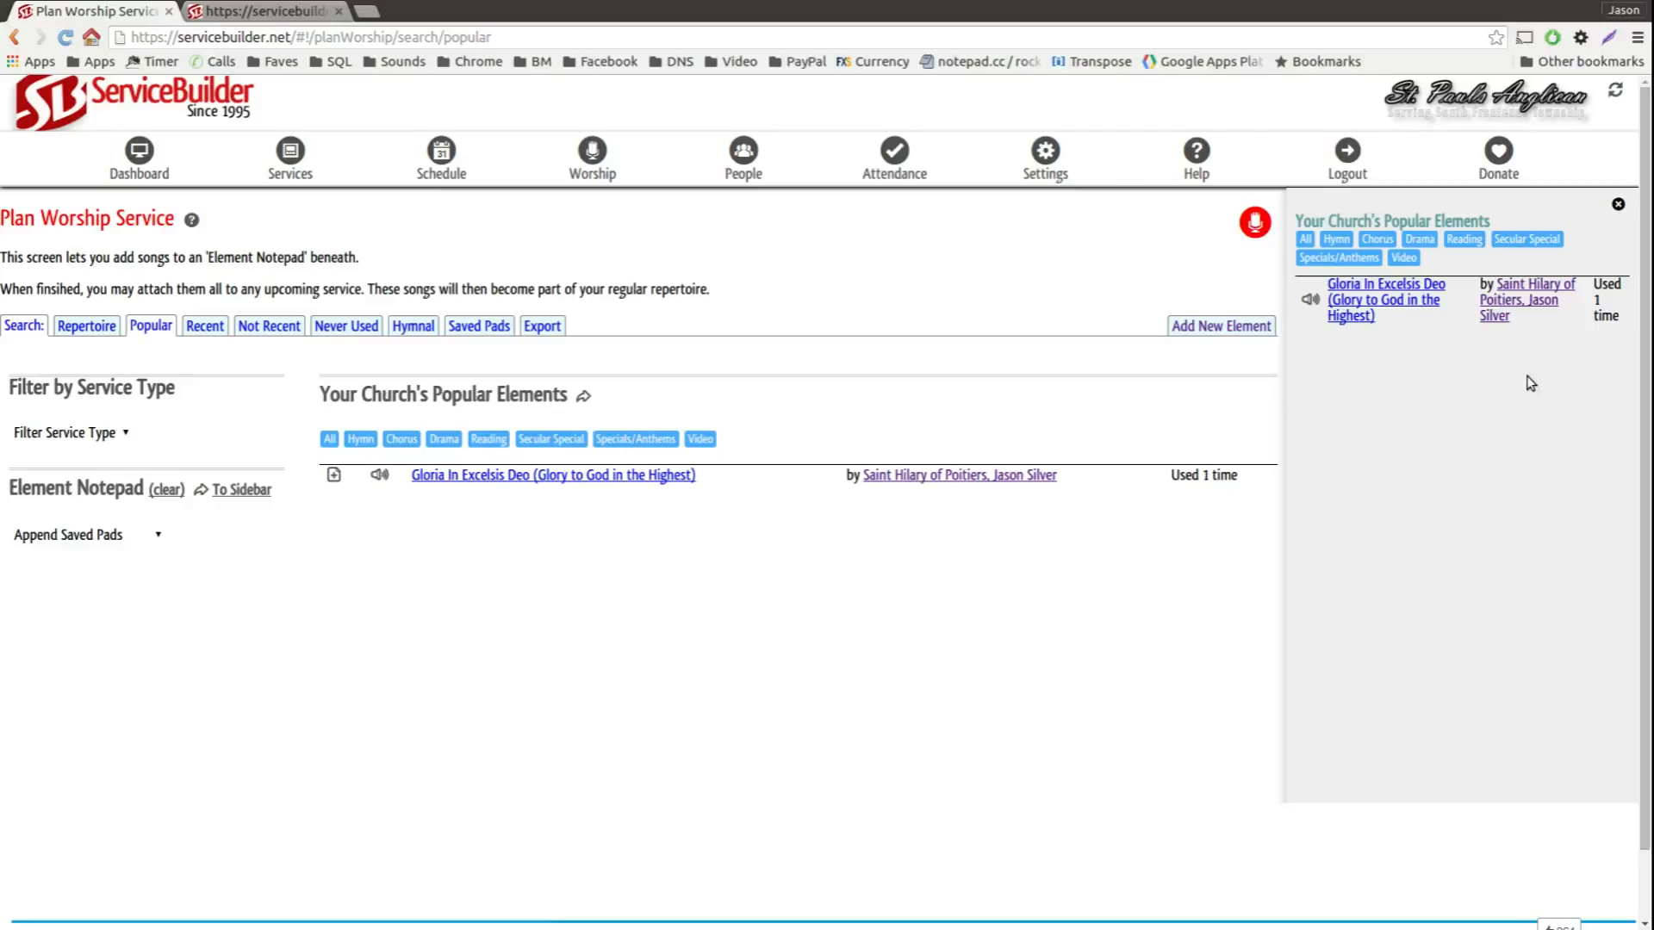
pyautogui.click(1376, 239)
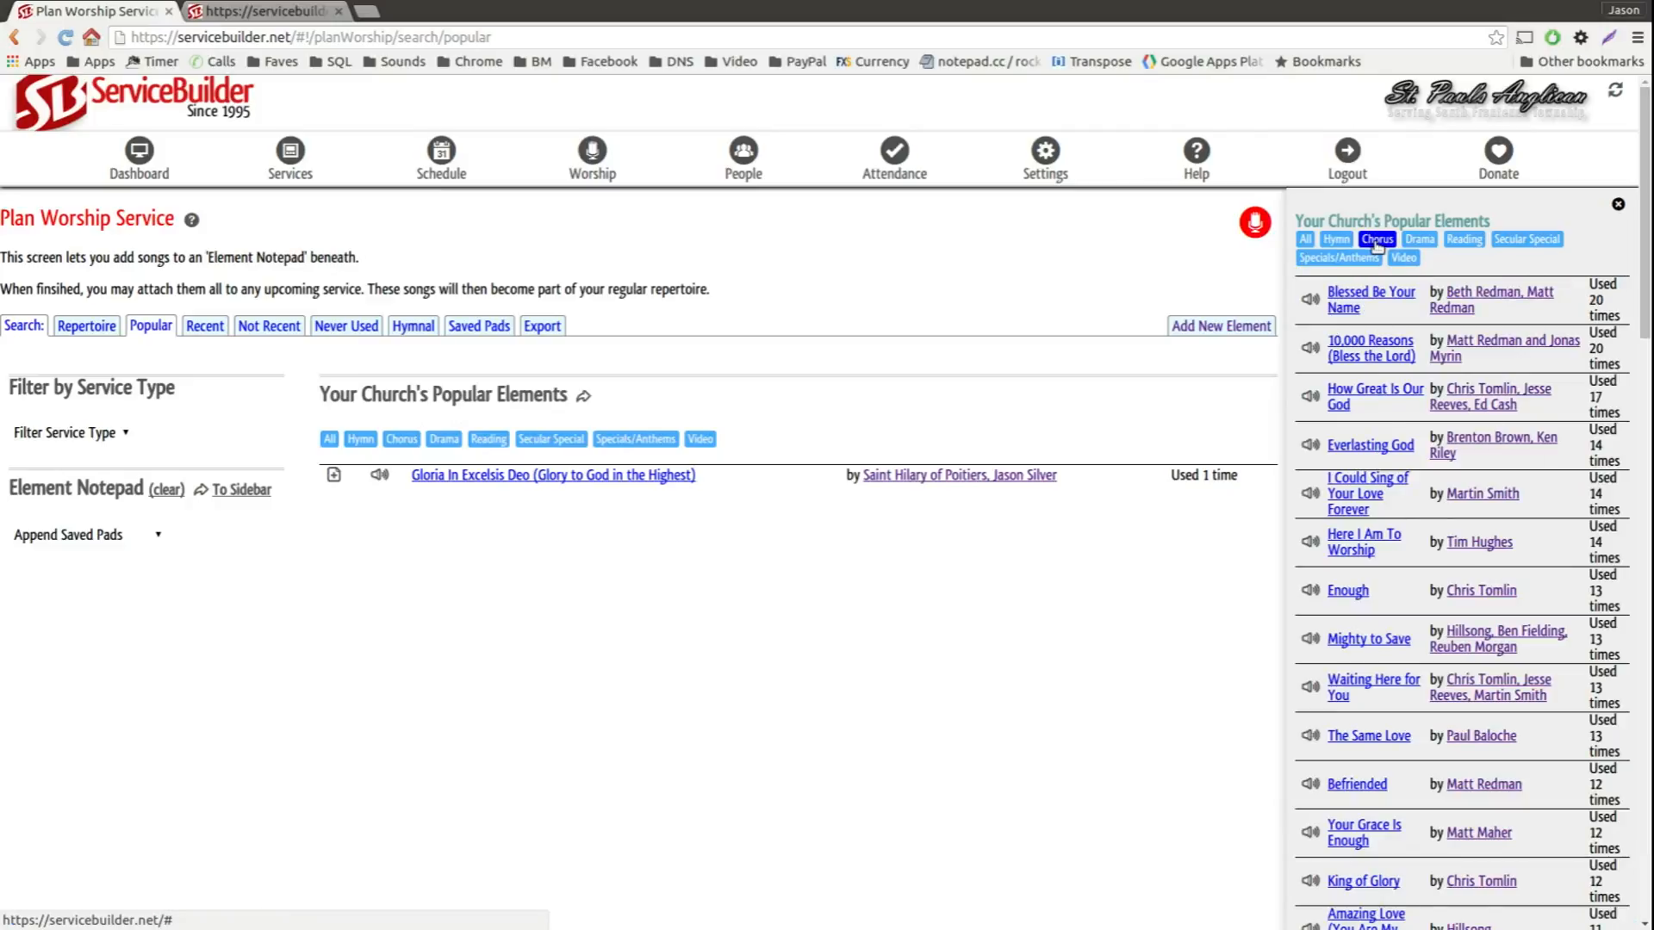
pyautogui.scroll(-7, 1411, 720)
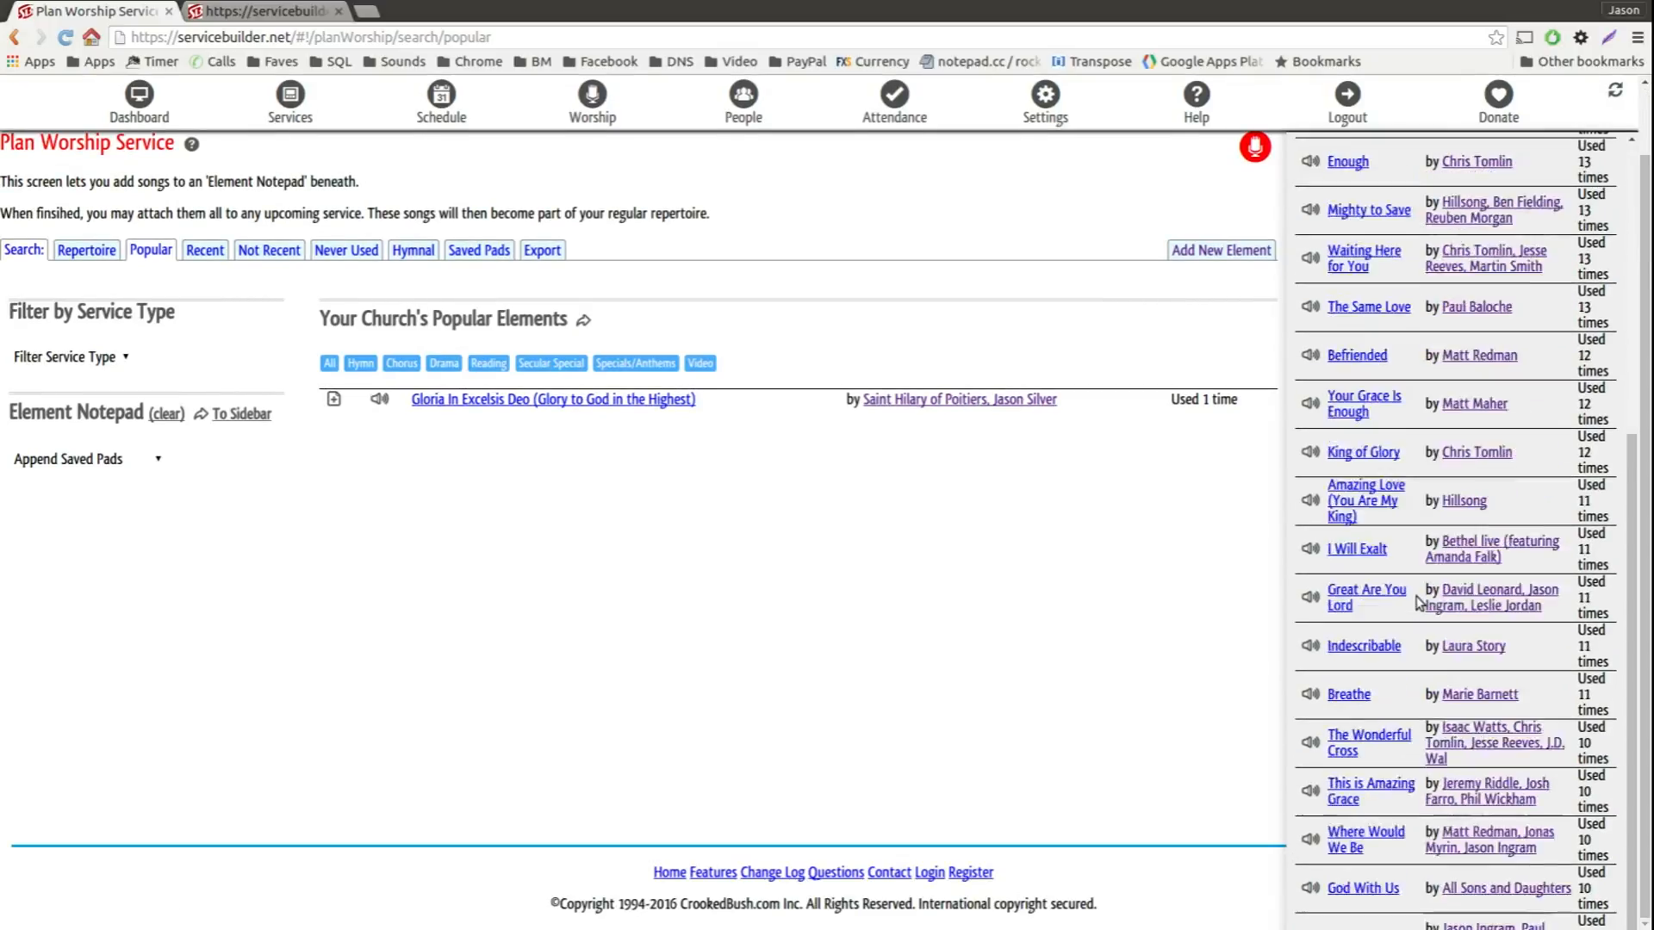
pyautogui.scroll(10, 1412, 614)
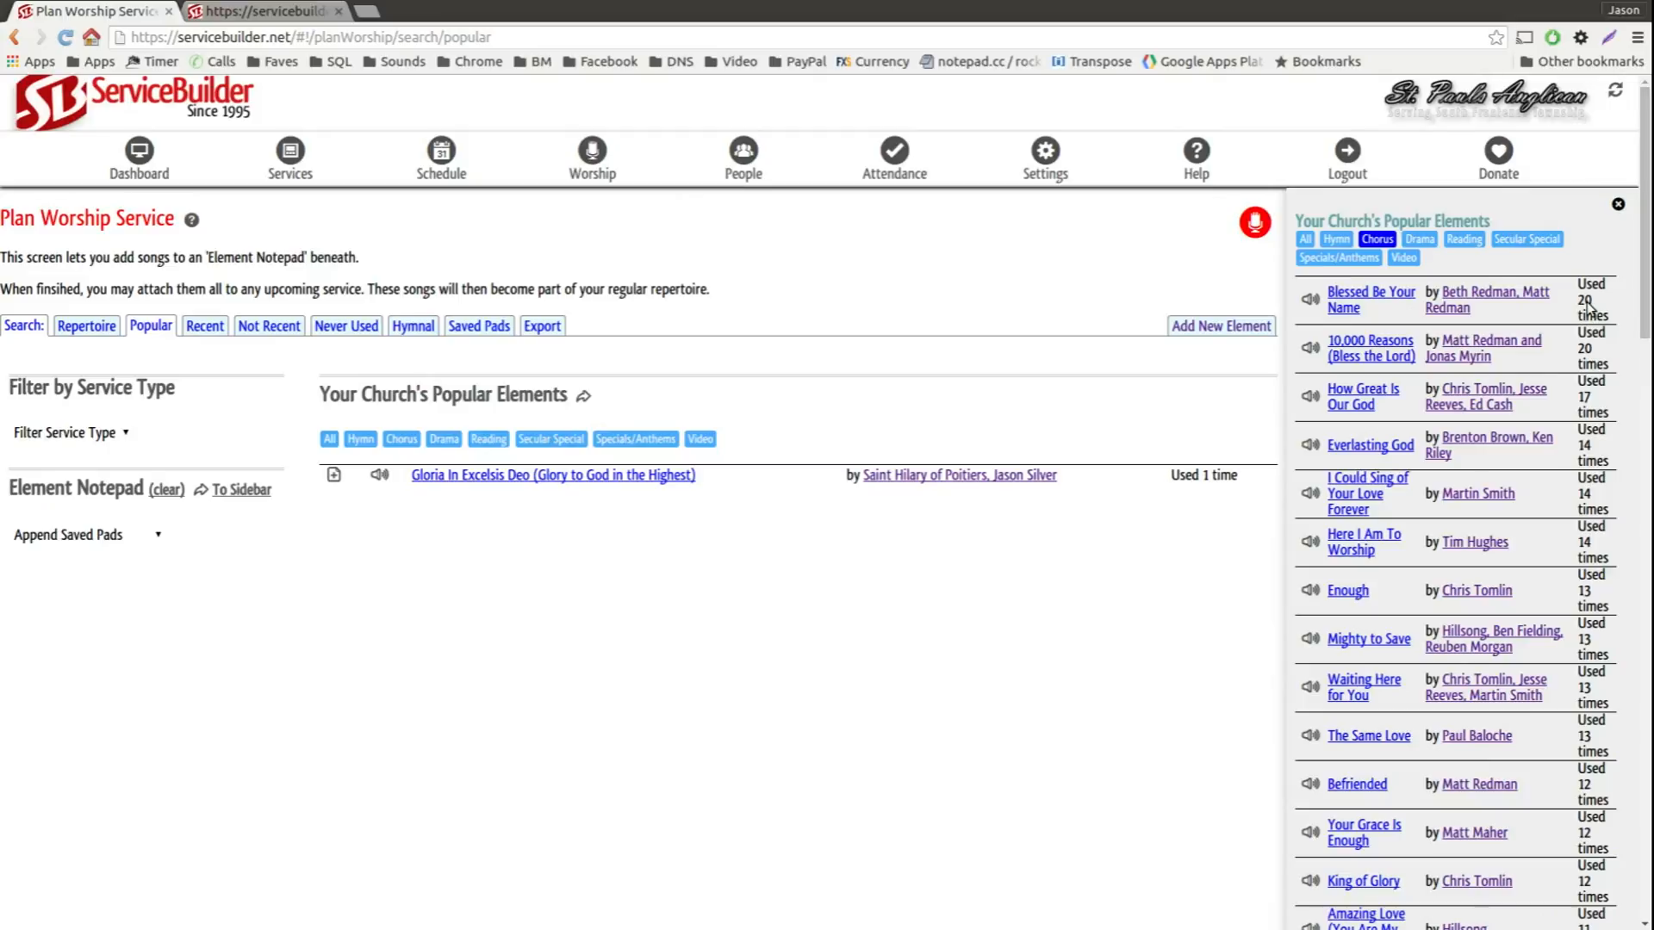
# Step: Open this coming week's service and start a new item, keeping the popular chorus list in the sidebar for reference
pyautogui.moveTo(292, 155)
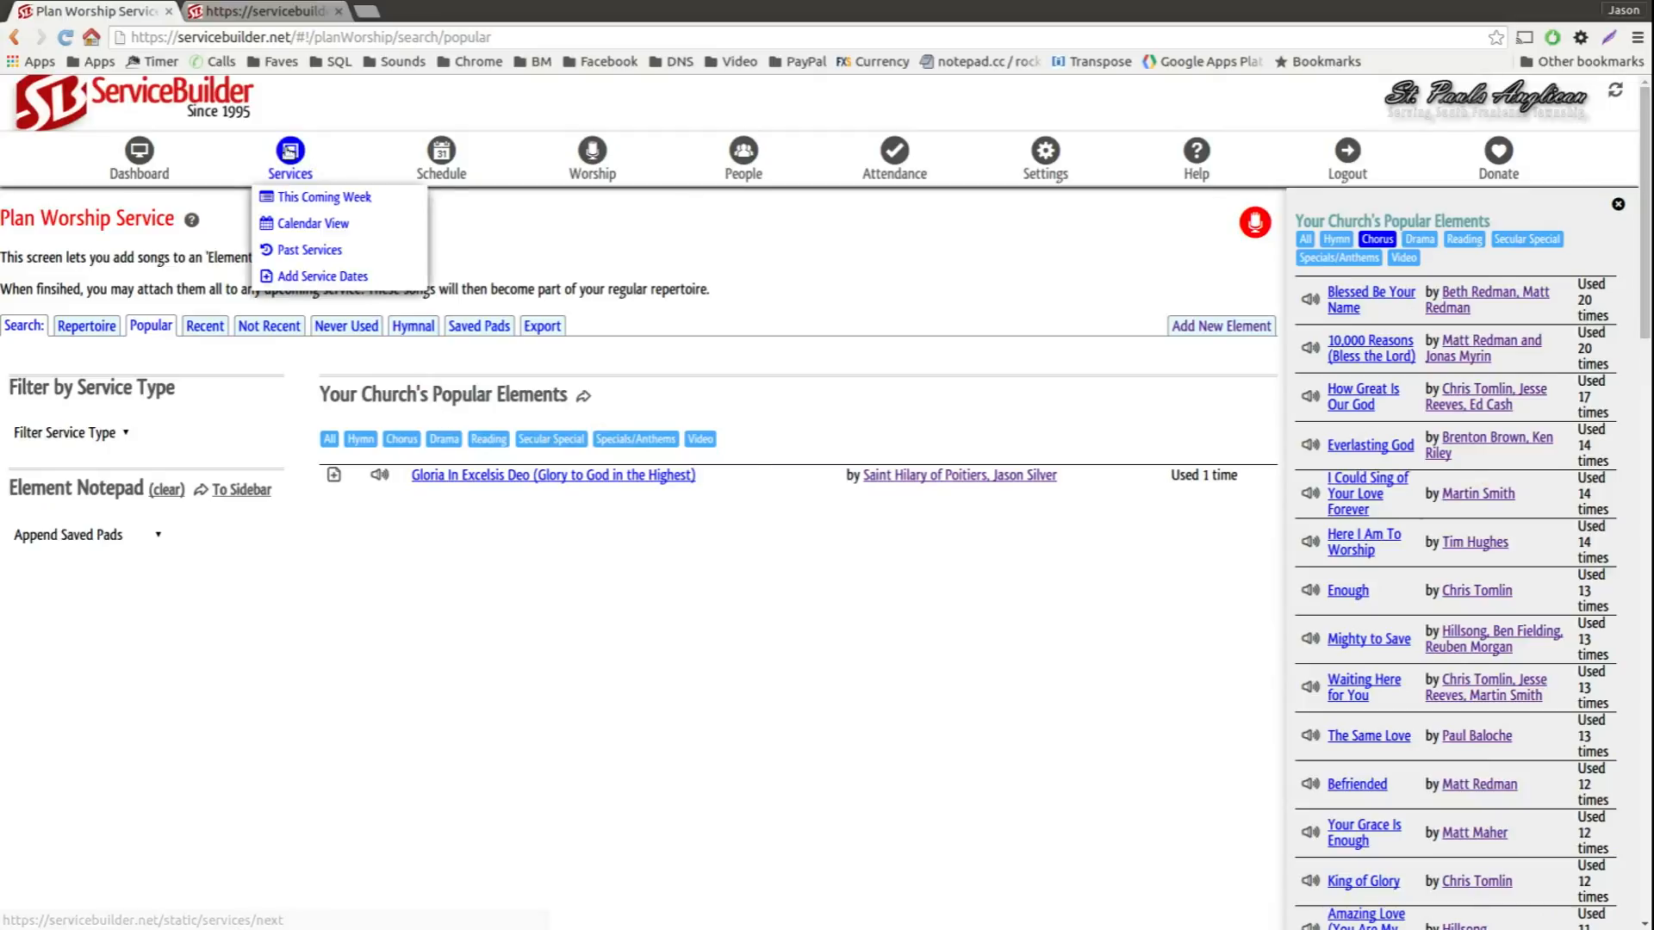
pyautogui.click(319, 197)
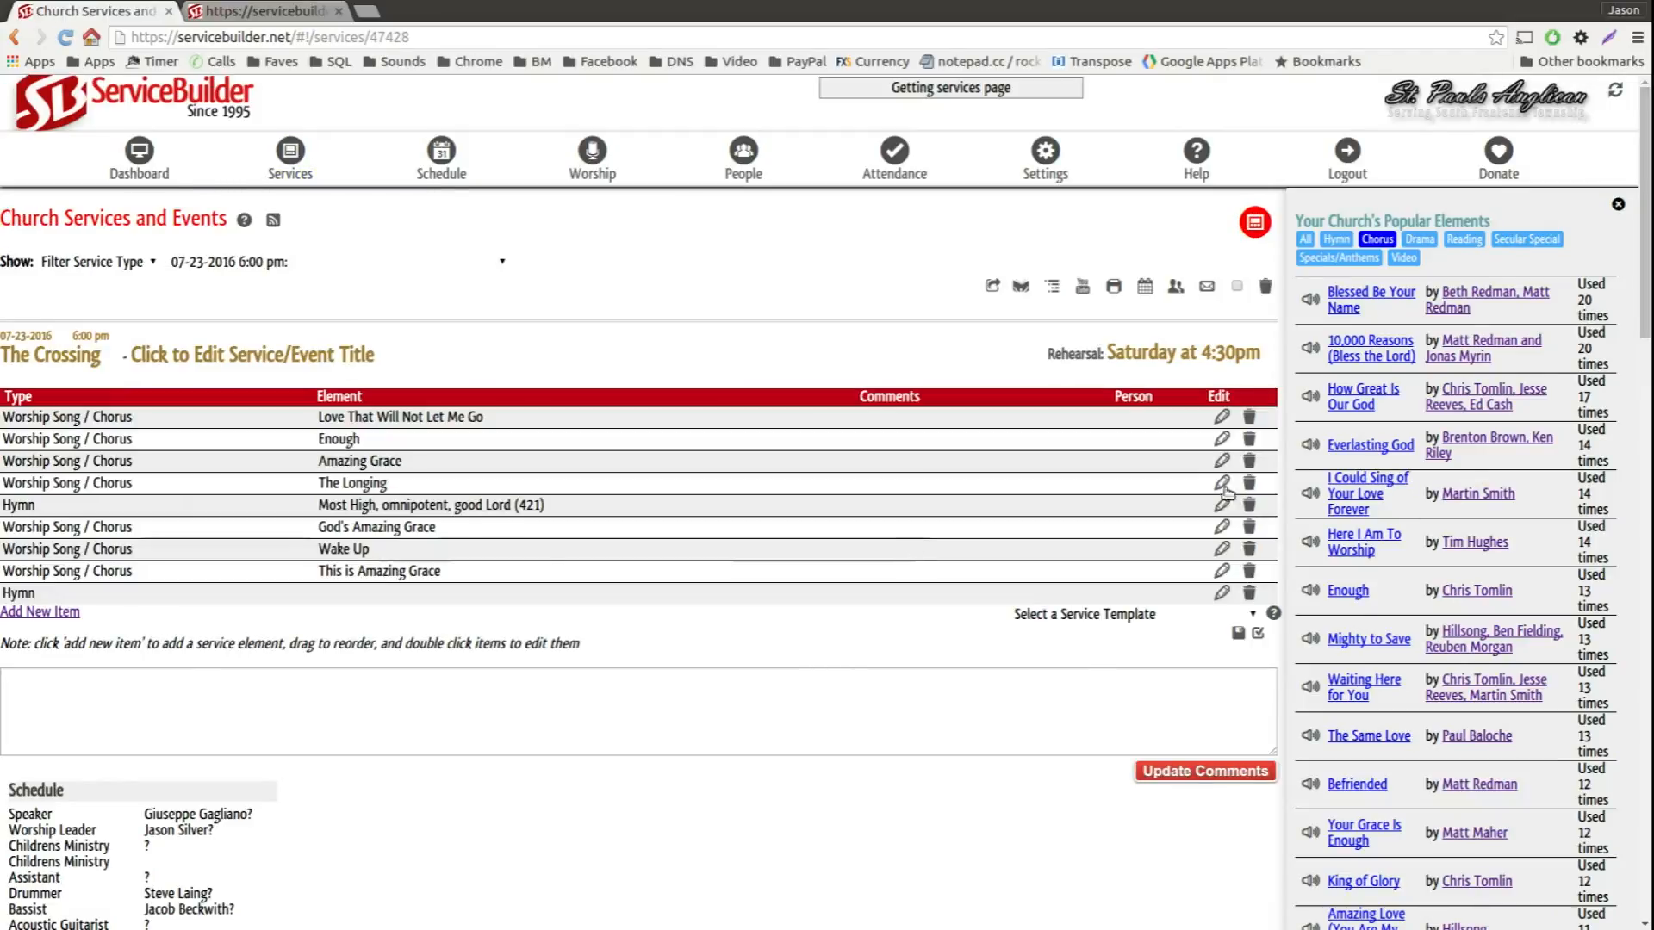
pyautogui.click(43, 613)
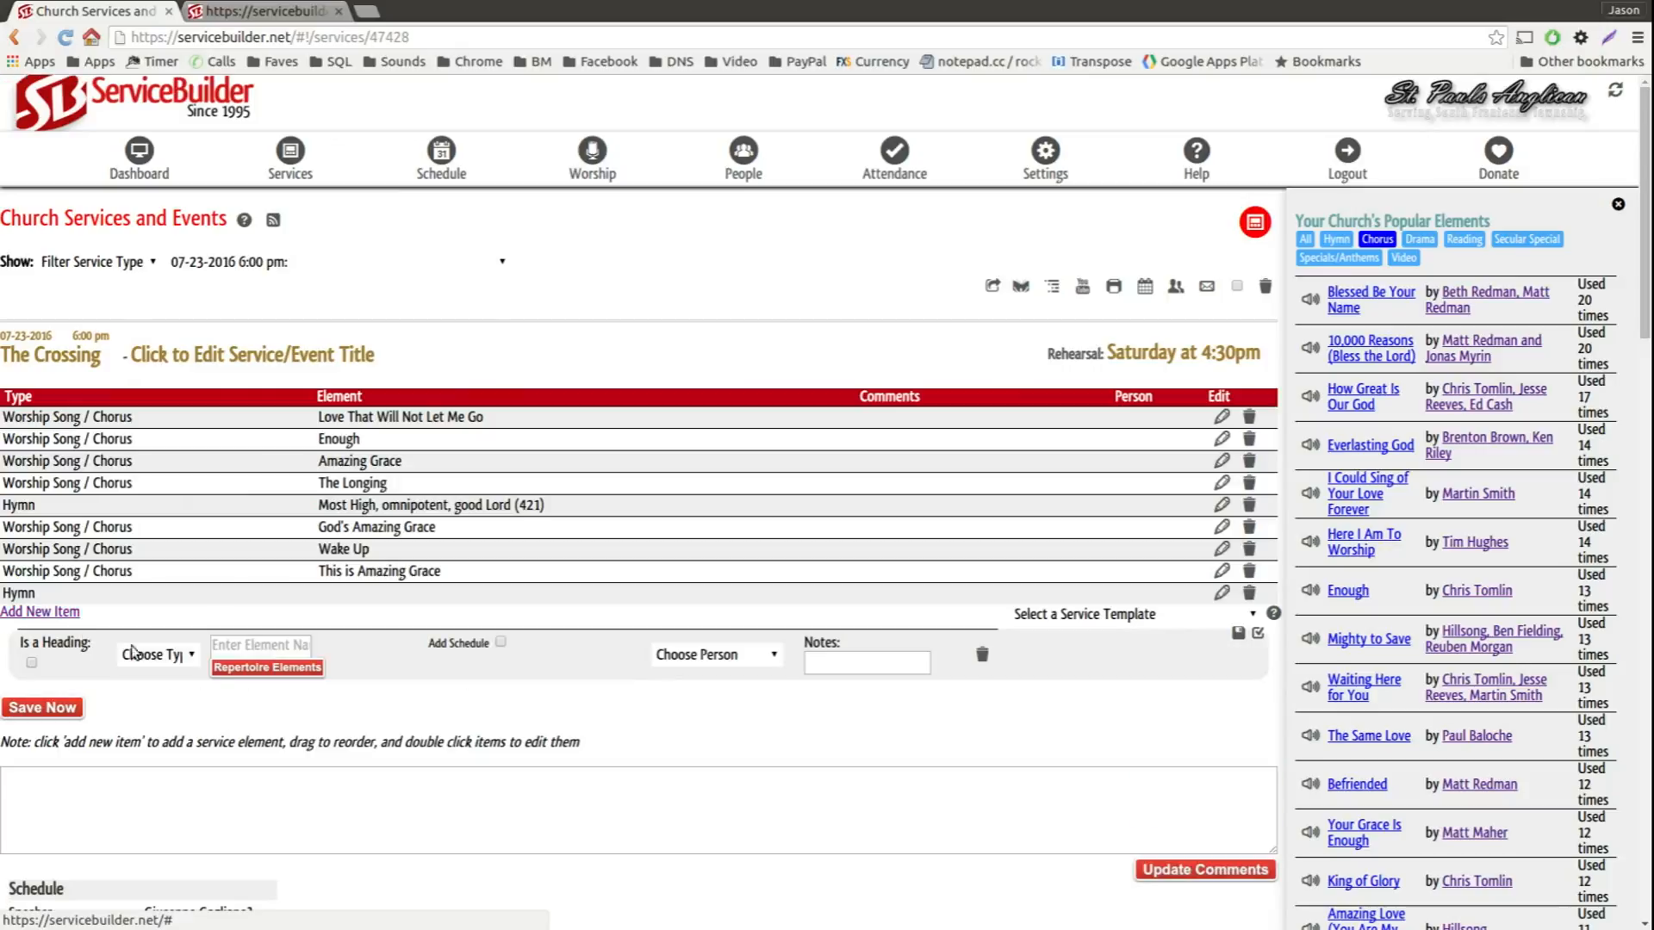
pyautogui.scroll(-6, 1466, 689)
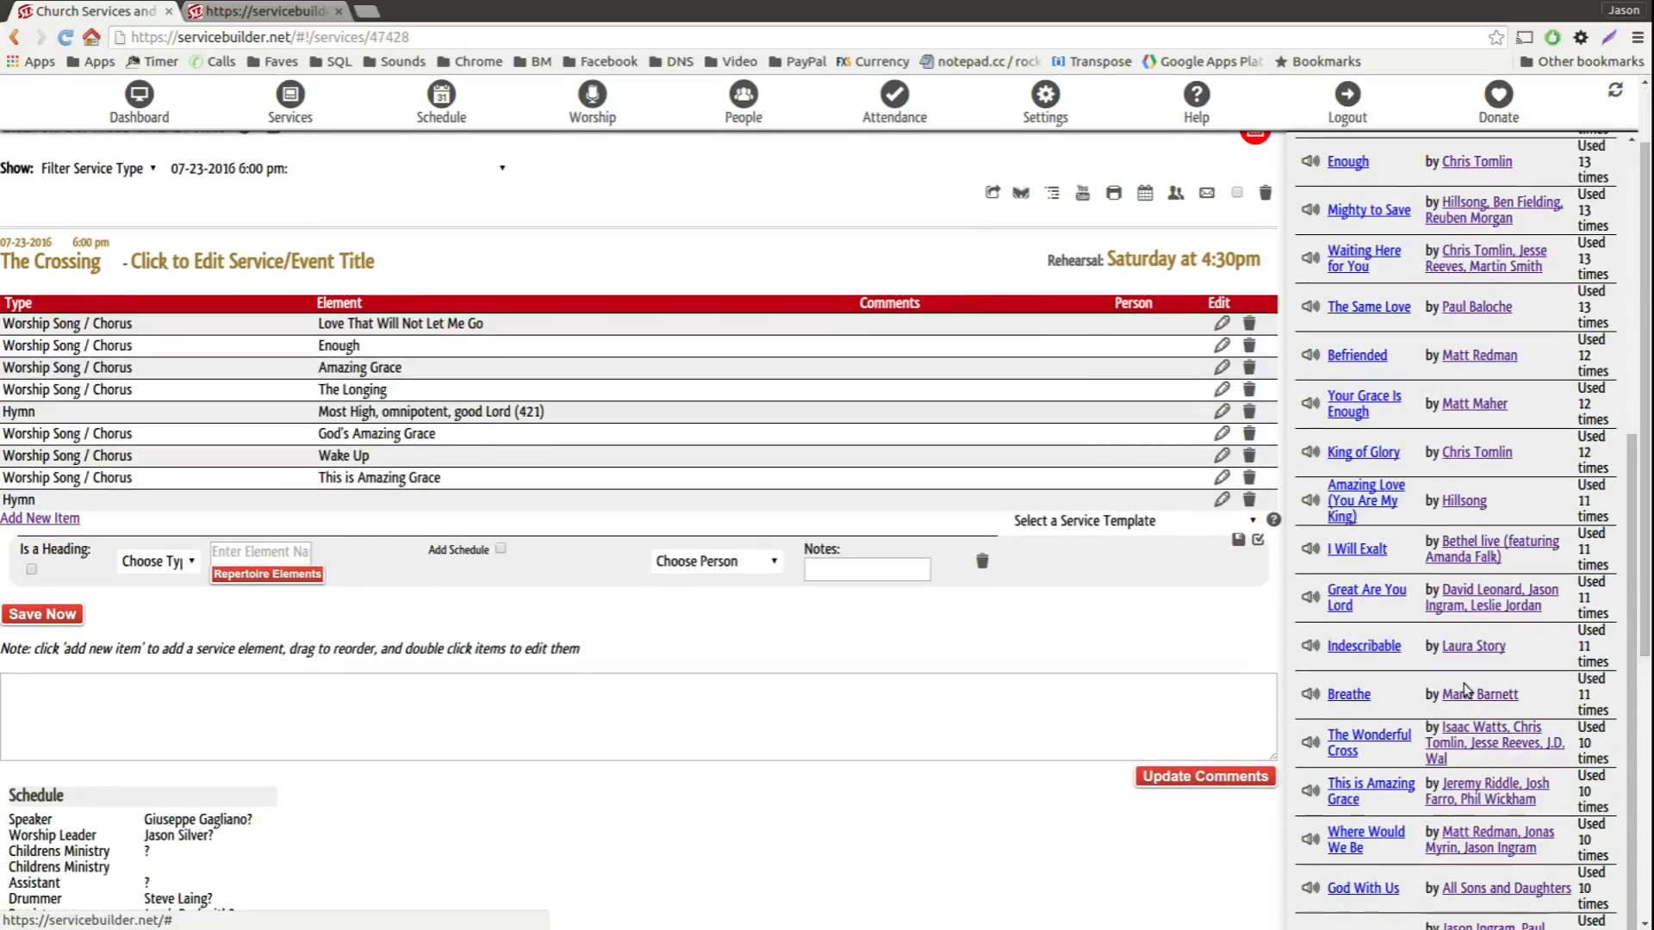
# Step: Look up "Great Are You" for the new item's element, choose the repertoire song "Great Are You Lord" and save the item
pyautogui.click(246, 558)
pyautogui.write('Great Are')
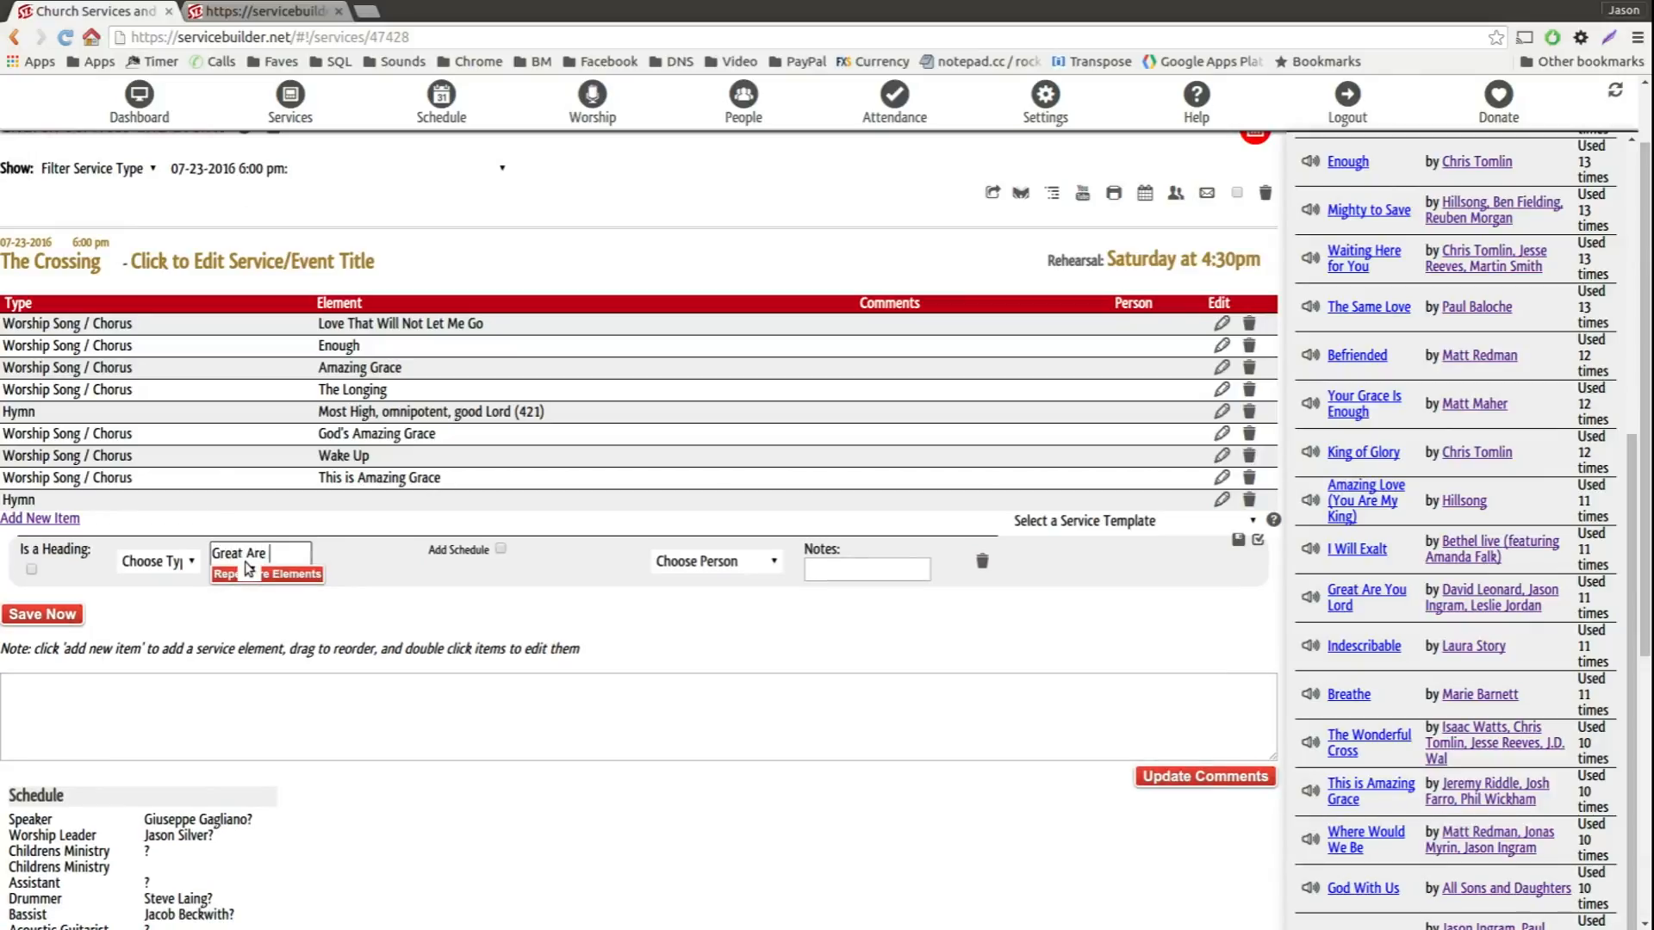
pyautogui.write(' you')
pyautogui.scroll(2, 325, 861)
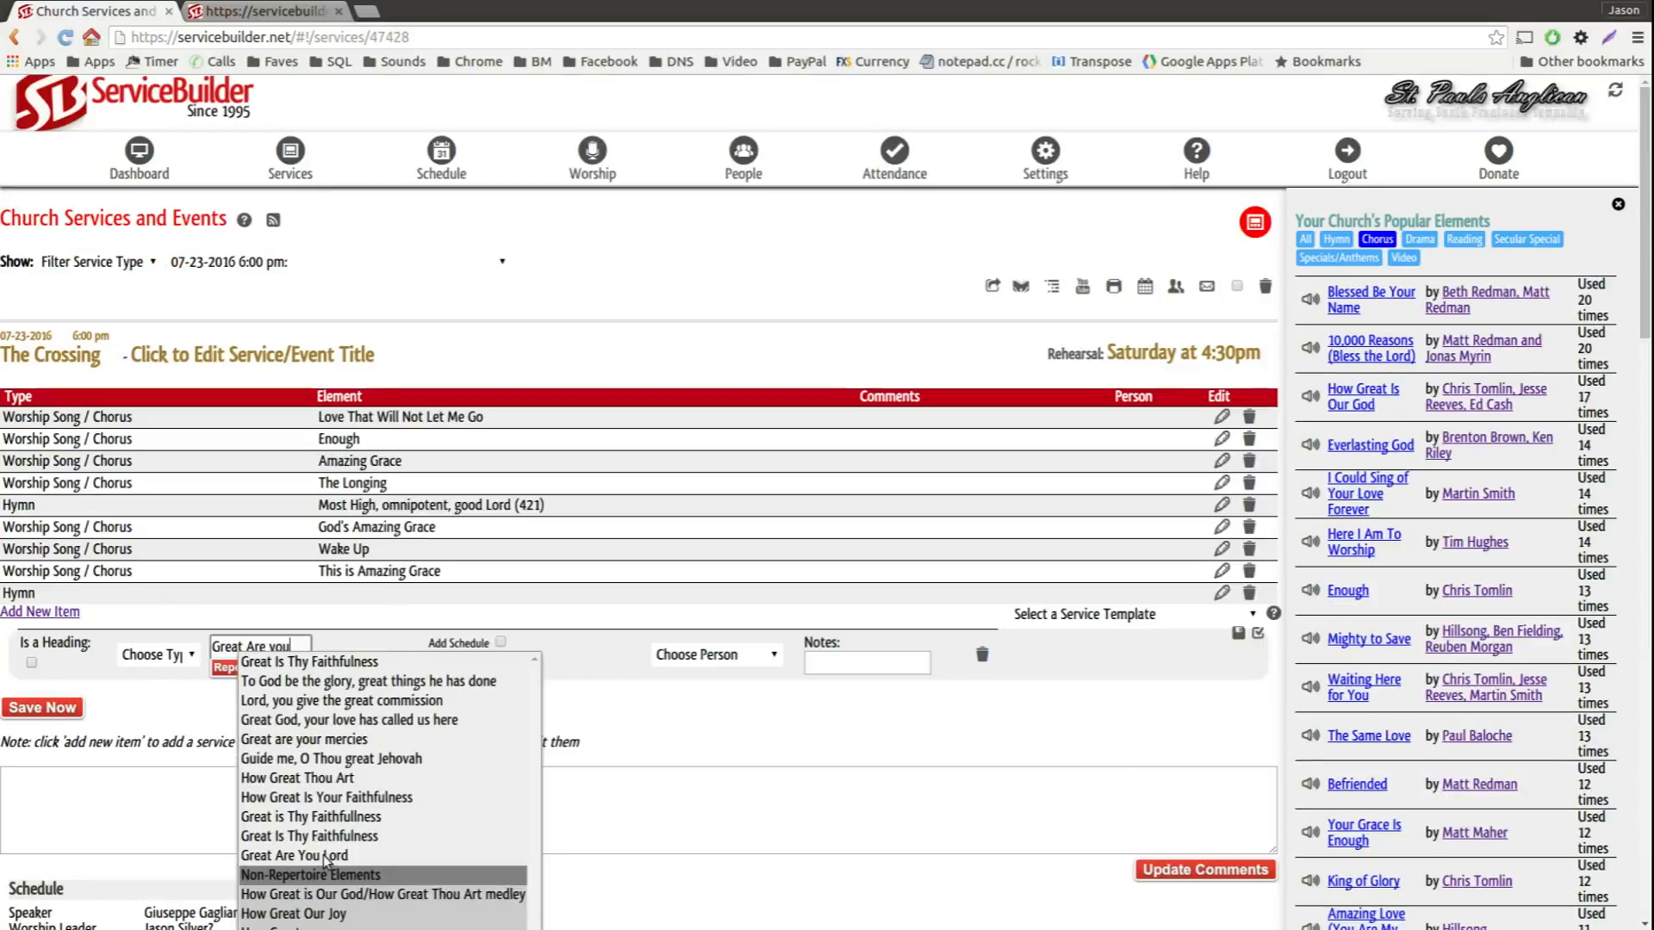
pyautogui.scroll(-6, 325, 857)
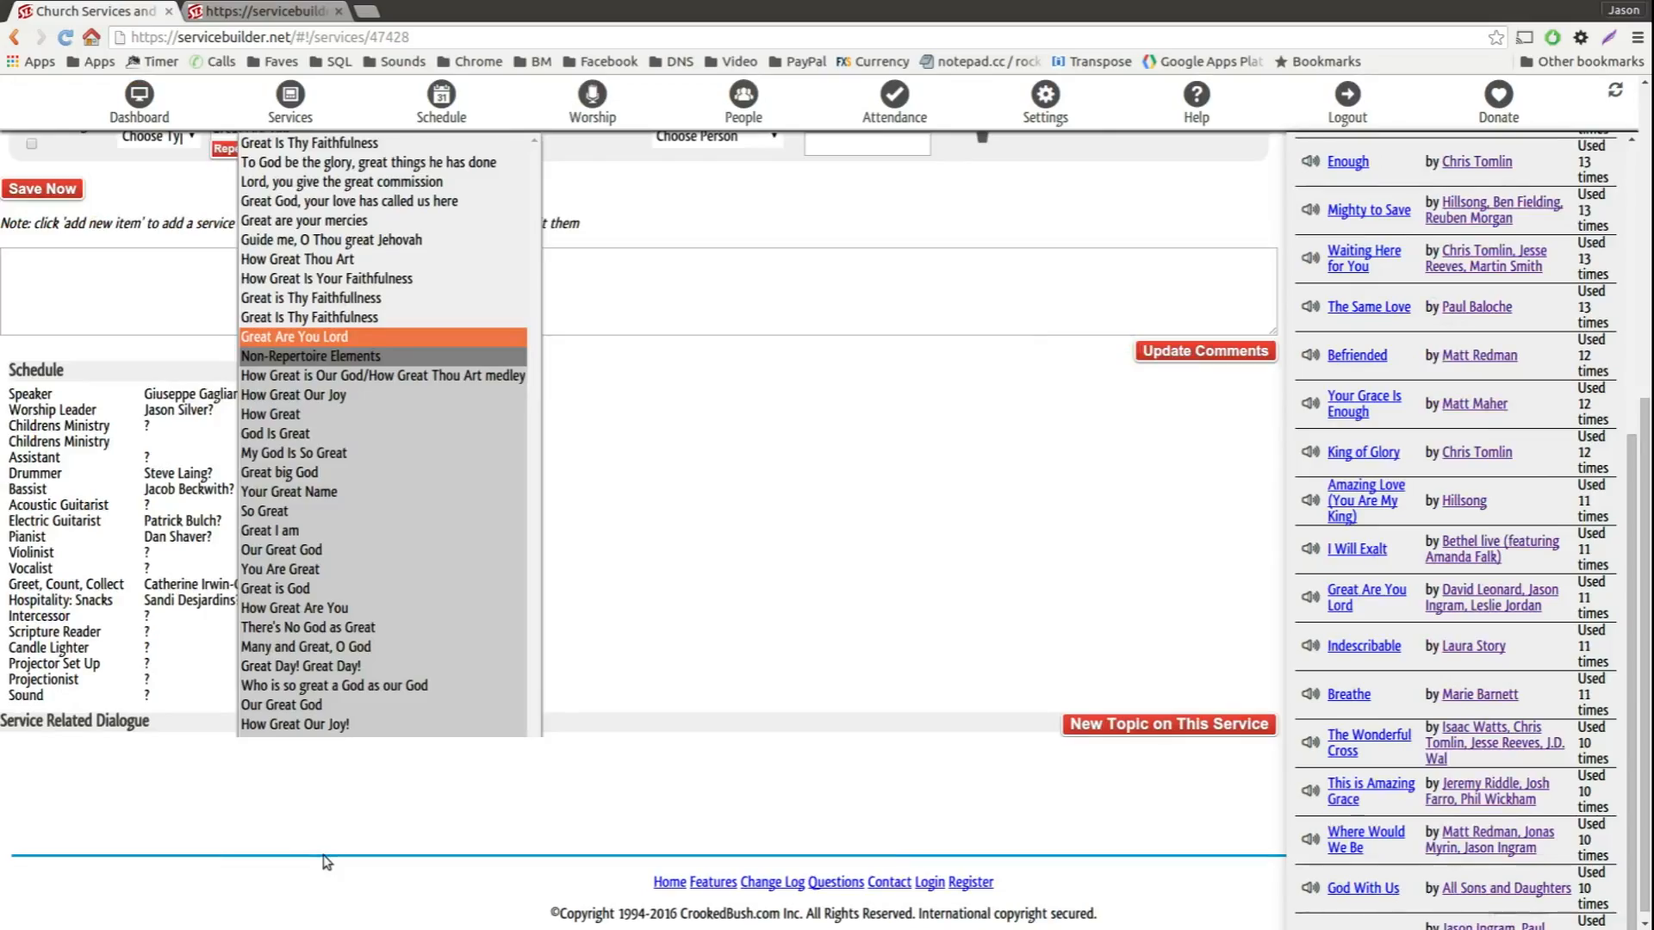
pyautogui.click(327, 336)
pyautogui.scroll(2, 388, 534)
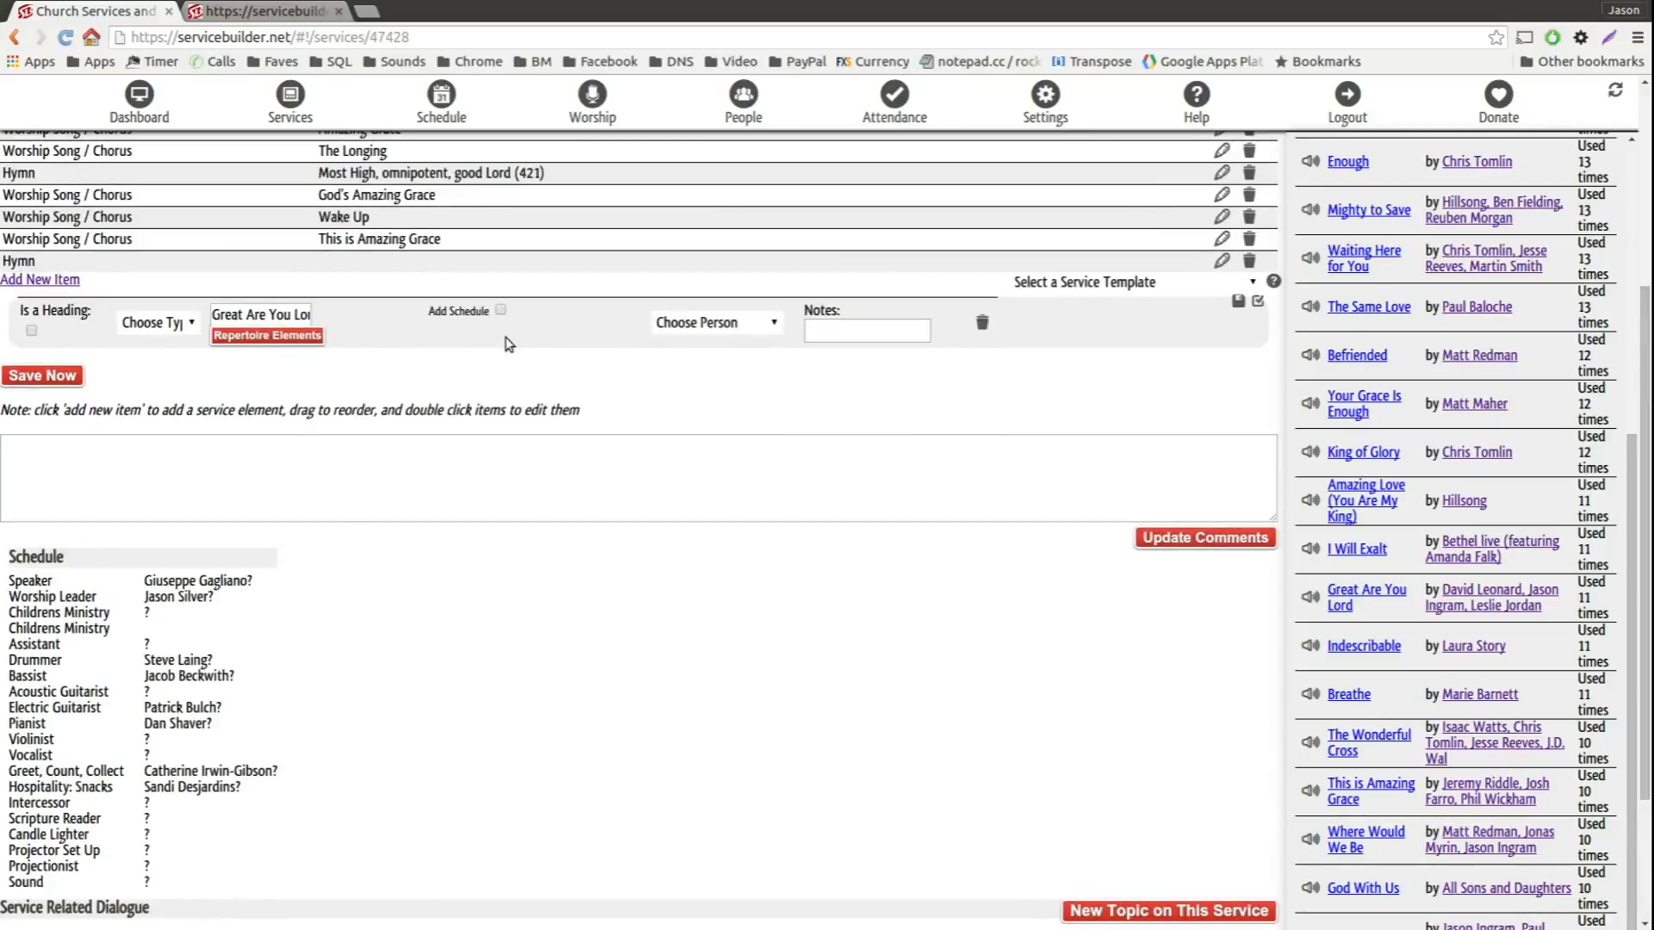
pyautogui.click(42, 375)
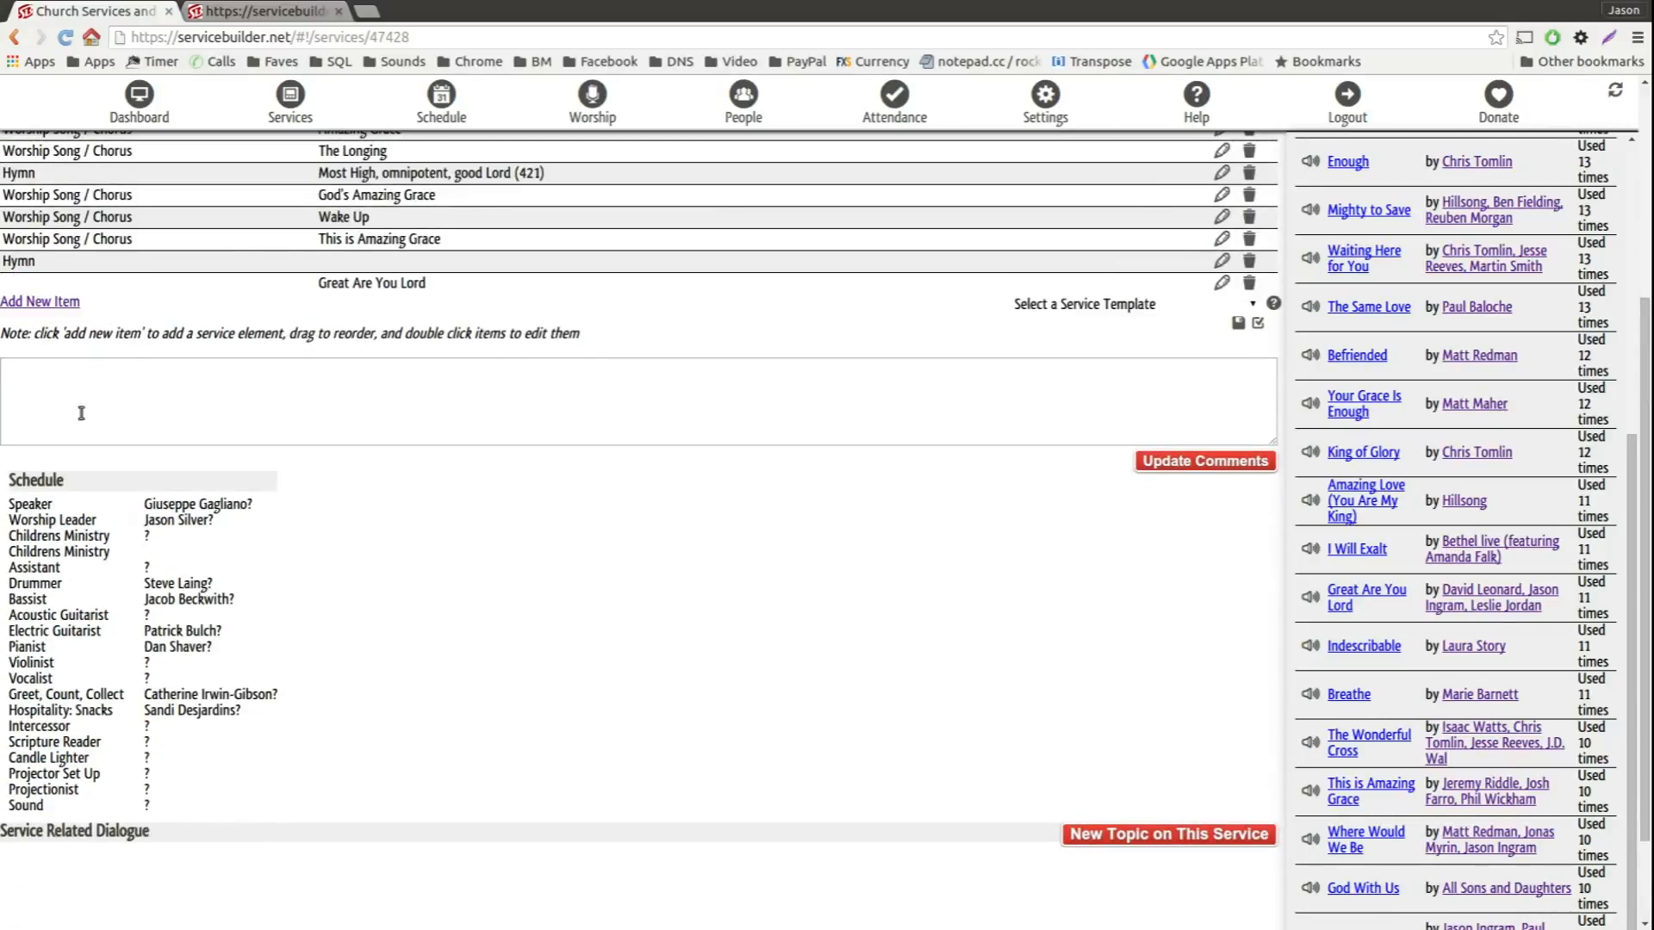
pyautogui.scroll(2, 609, 783)
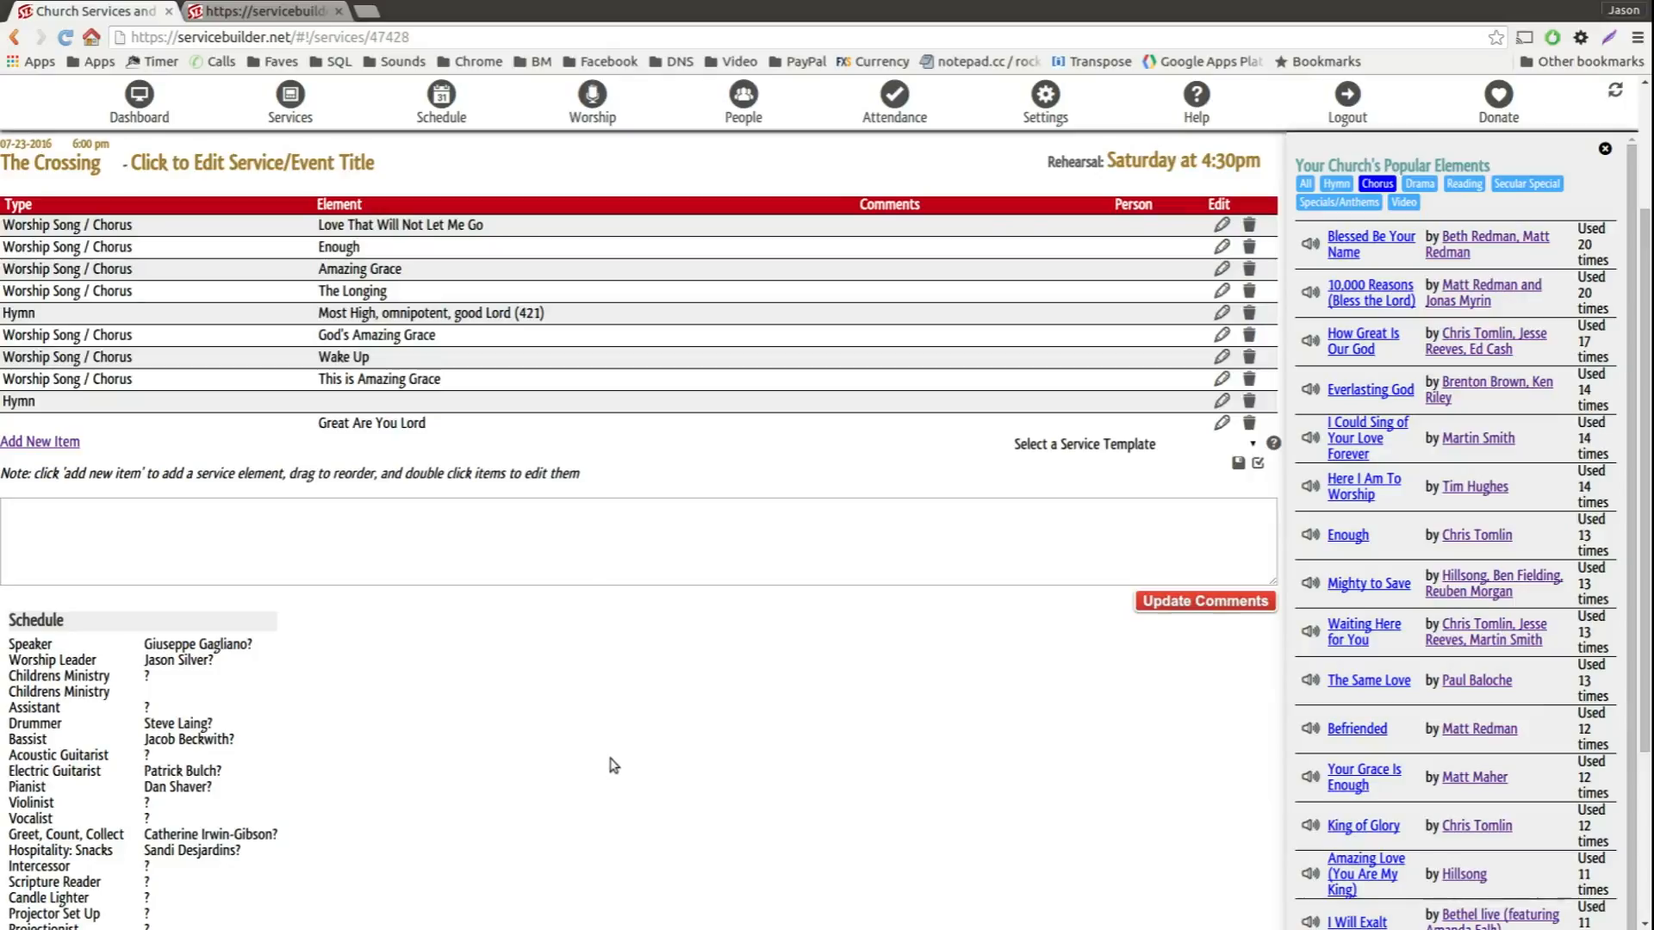
pyautogui.scroll(1, 614, 762)
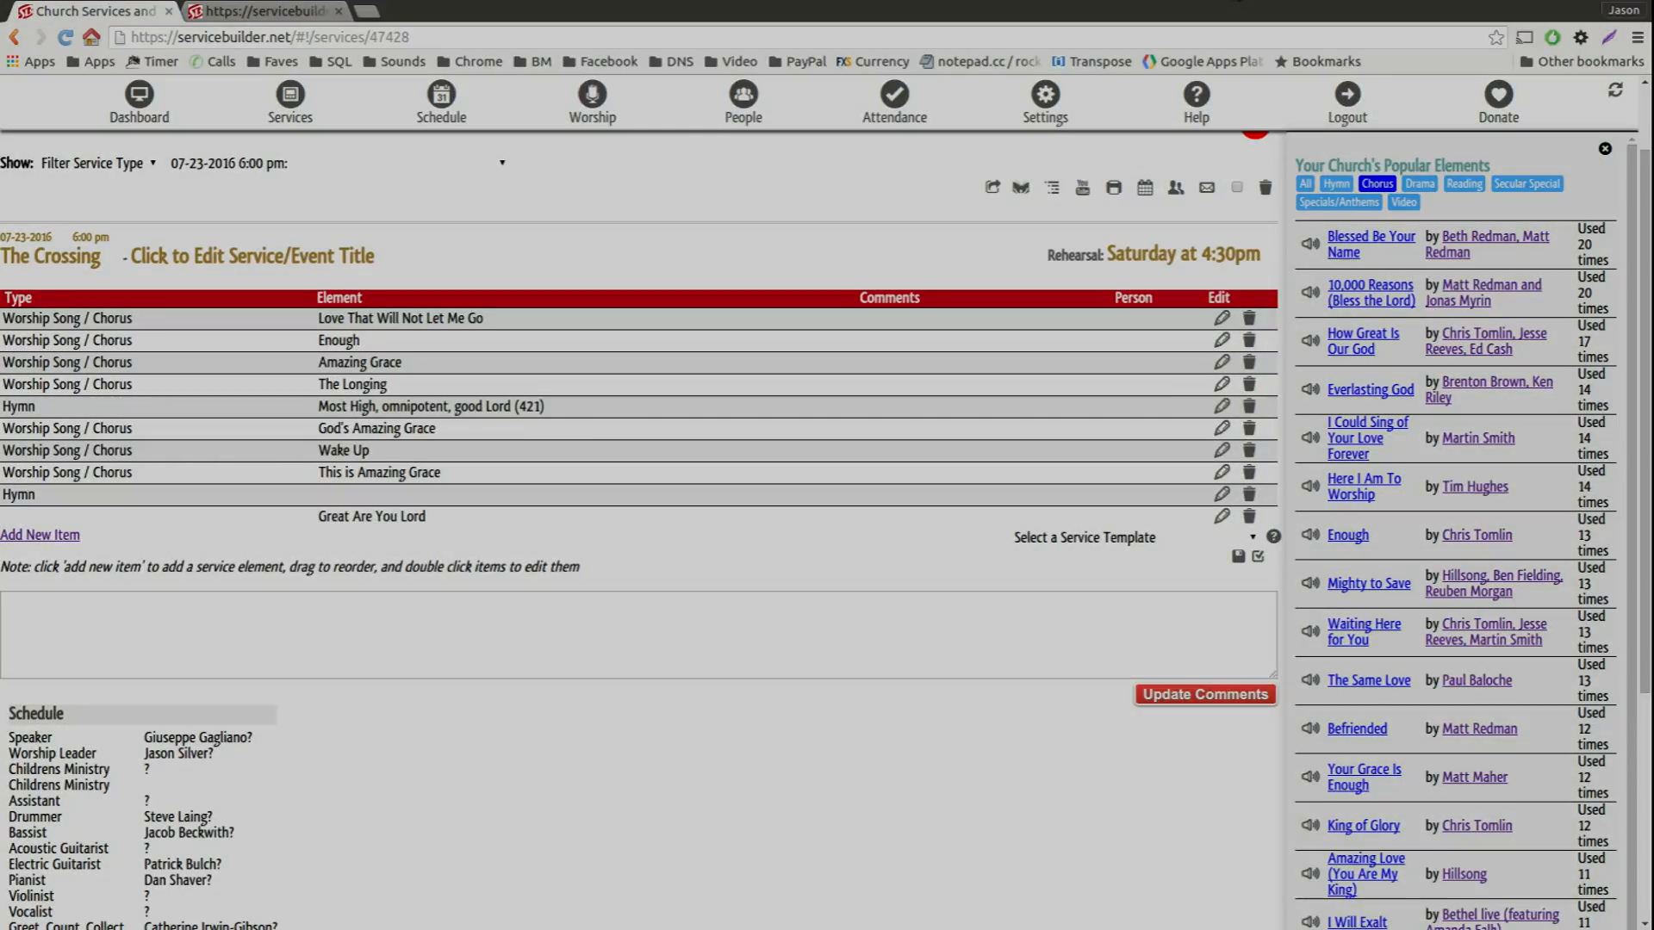
pyautogui.click(1246, 9)
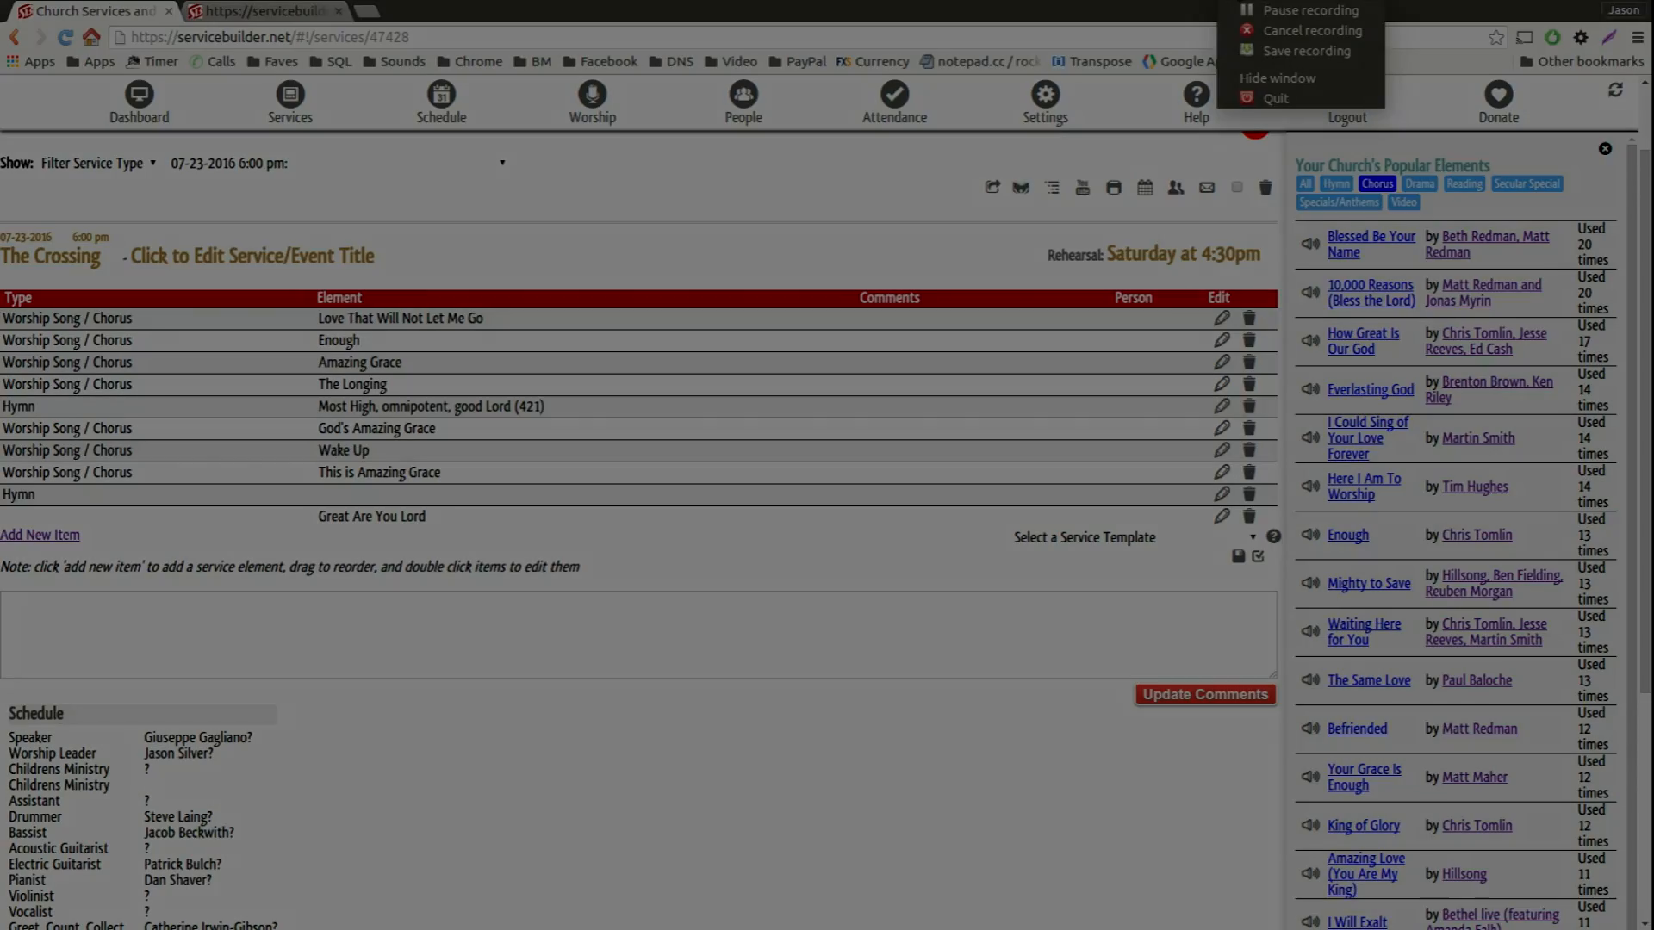